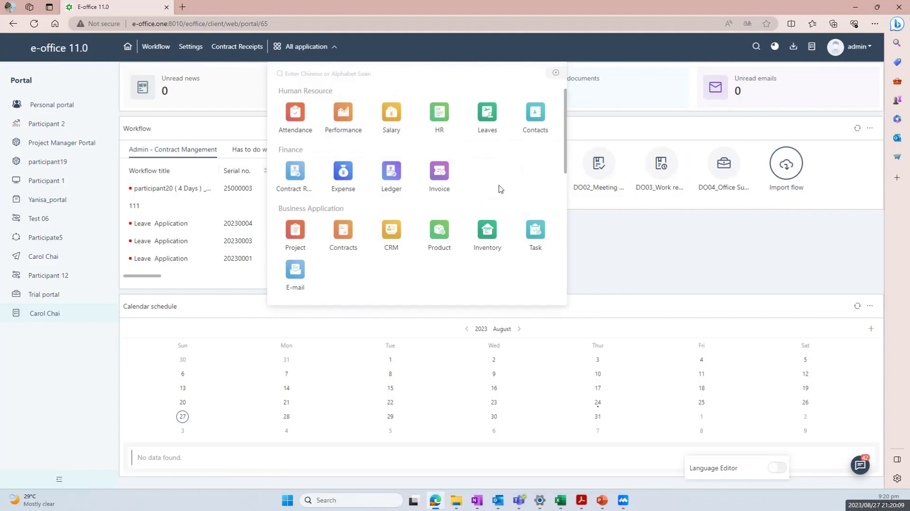
View the contract collection process slide in PowerPoint and return to the e-office portal.
click(602, 500)
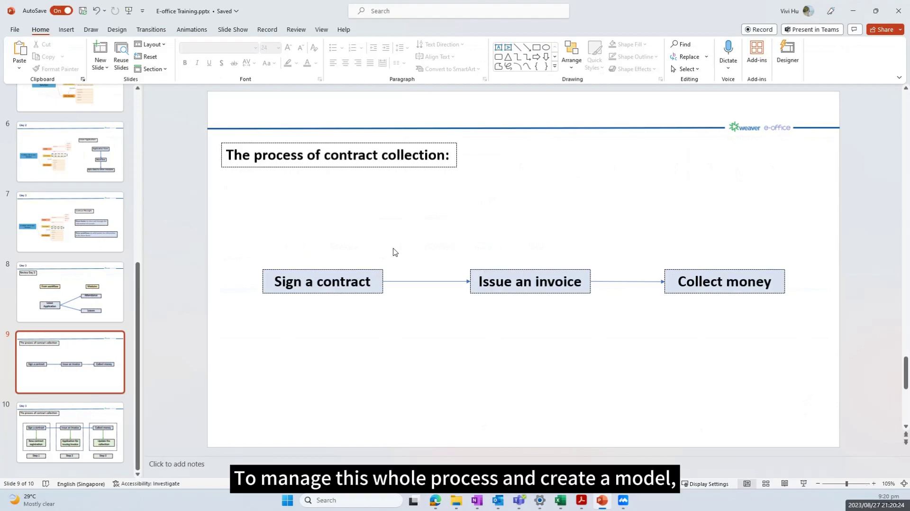
click(602, 501)
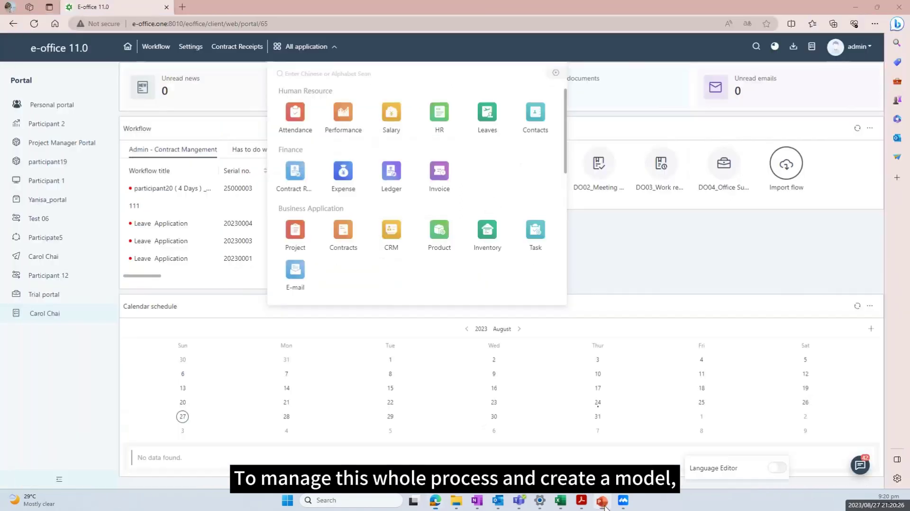
Review the Summary, Invoice issuing and Receipts details pages of the existing Contract Receipts application.
click(303, 179)
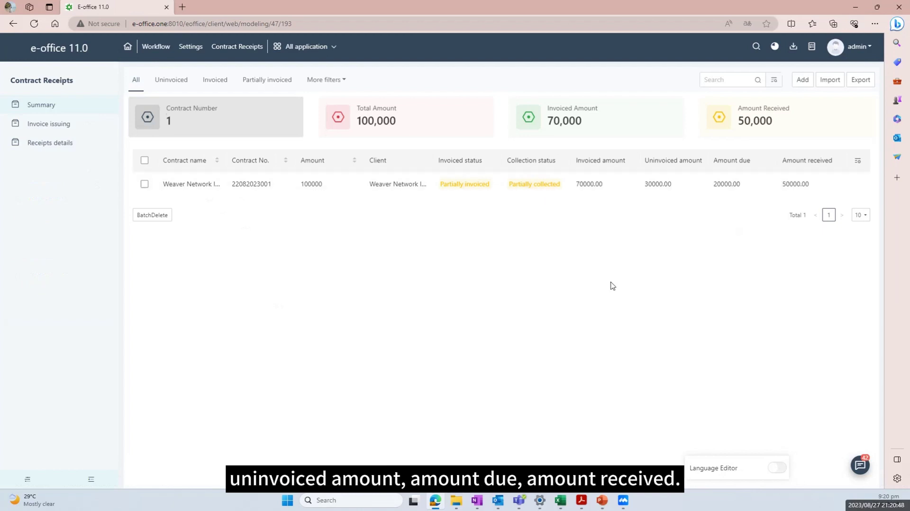
click(78, 124)
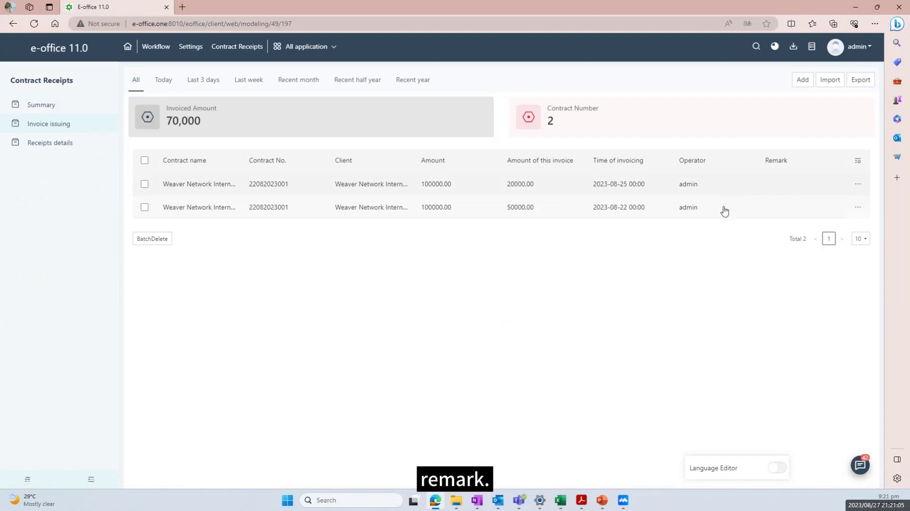
click(67, 147)
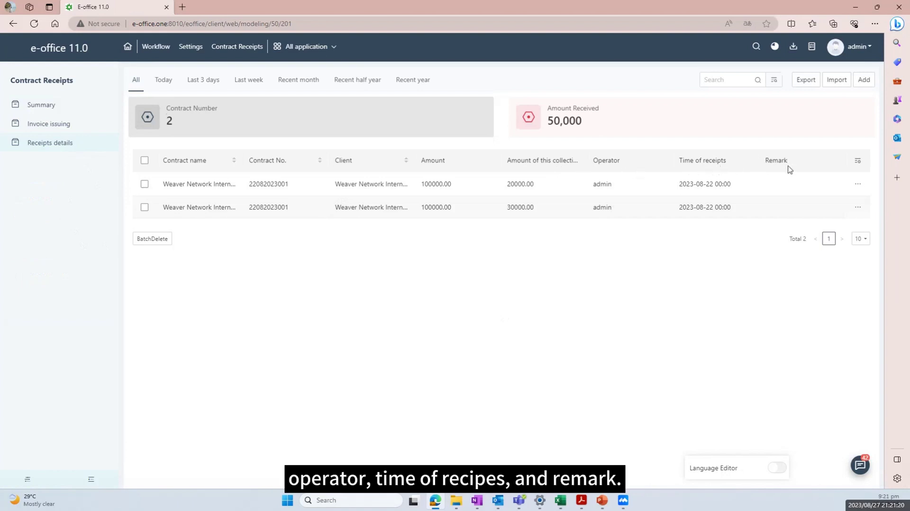
click(22, 108)
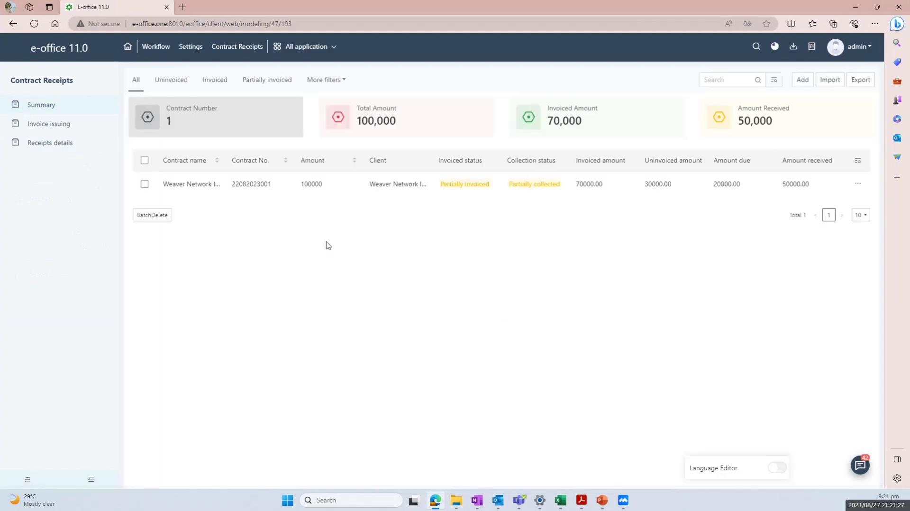
Open App studio from the Admin group of all applications.
click(298, 46)
scroll(417, 176, down, 6)
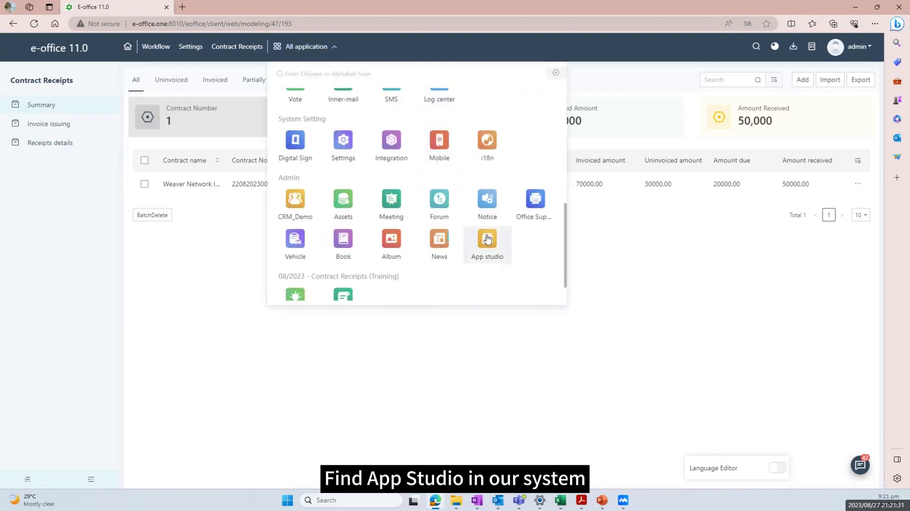
click(487, 239)
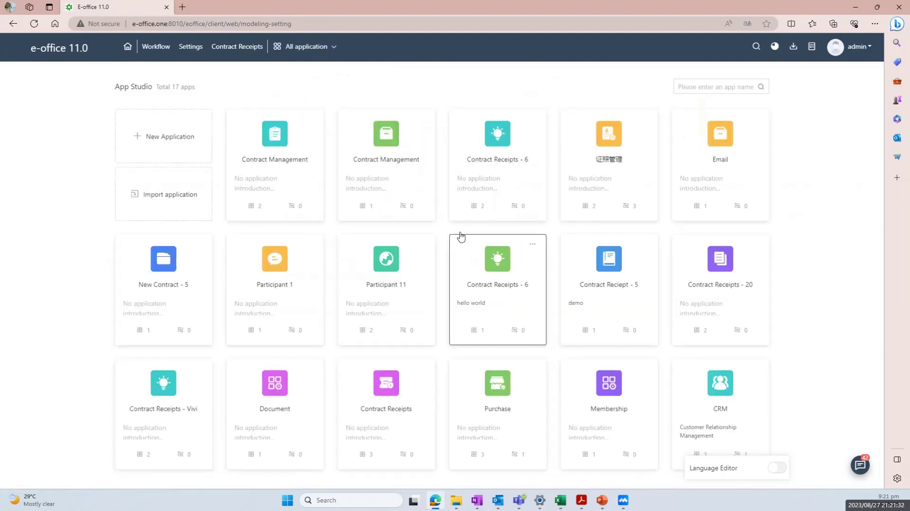
Start a new application and name it "Contract Receipts - Training".
click(189, 147)
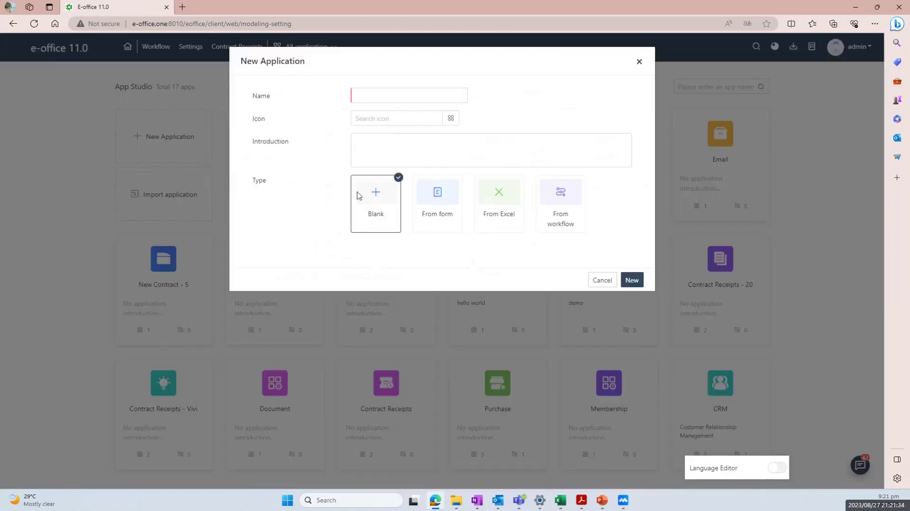
click(380, 93)
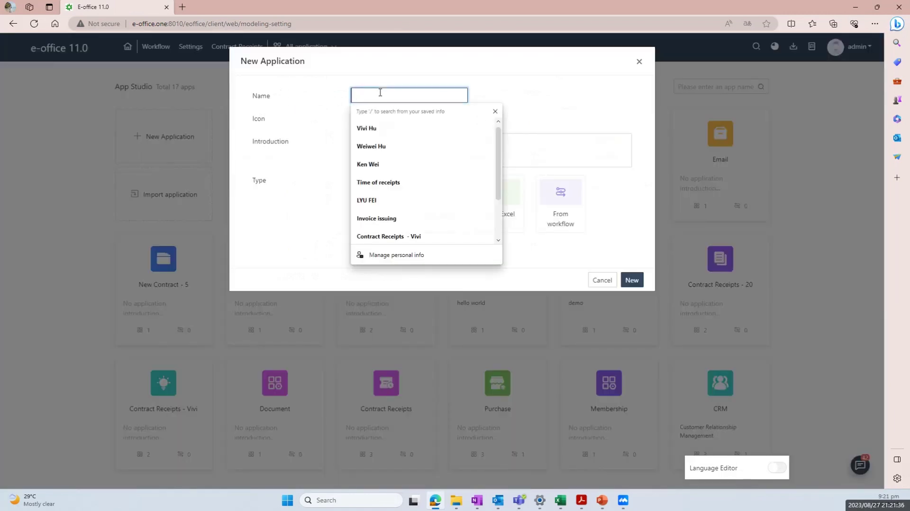
text(C)
key(Caps_Lock)
text(ont)
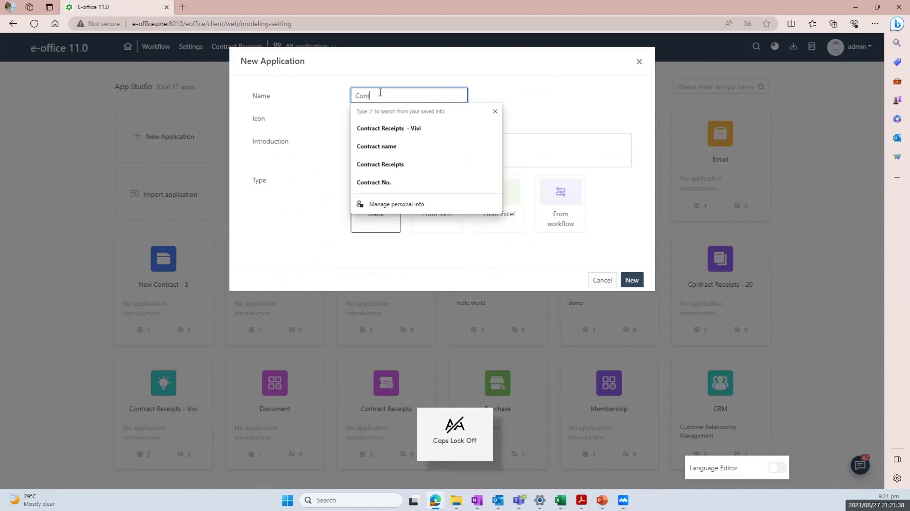
text(ract)
key(Caps_Lock)
text(R)
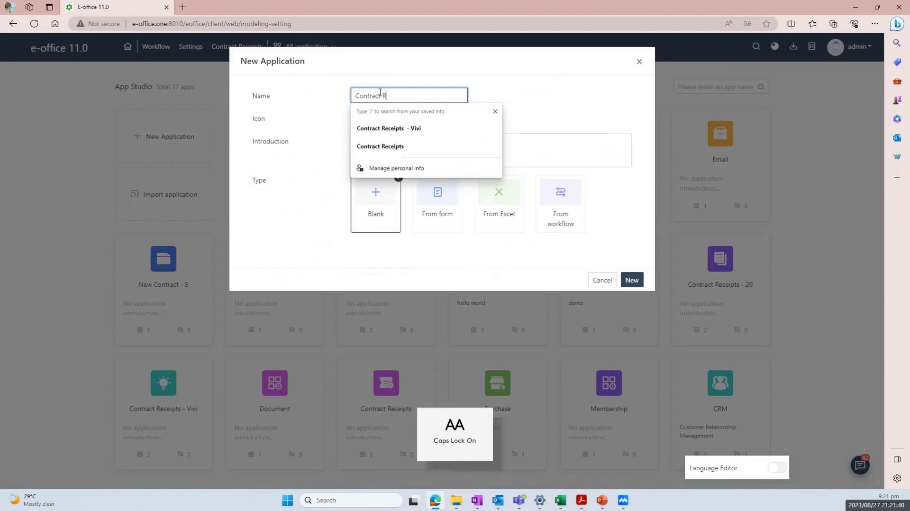
key(Caps_Lock)
text(eceip)
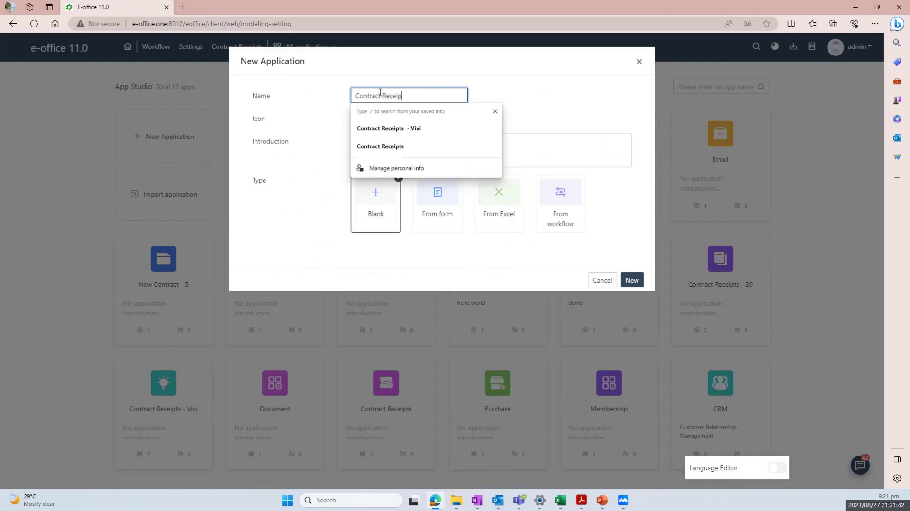
text(ts - t)
key(BackSpace)
key(Caps_Lock)
text(T)
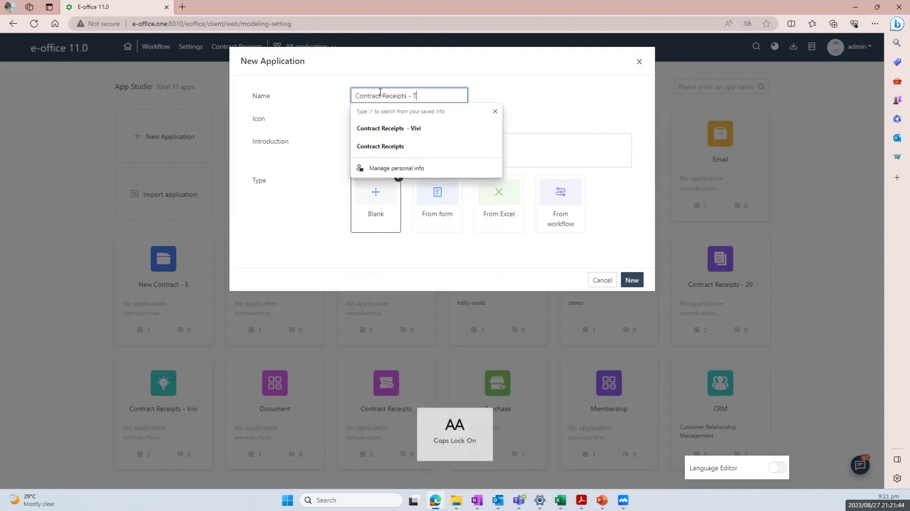
key(Caps_Lock)
text(raining)
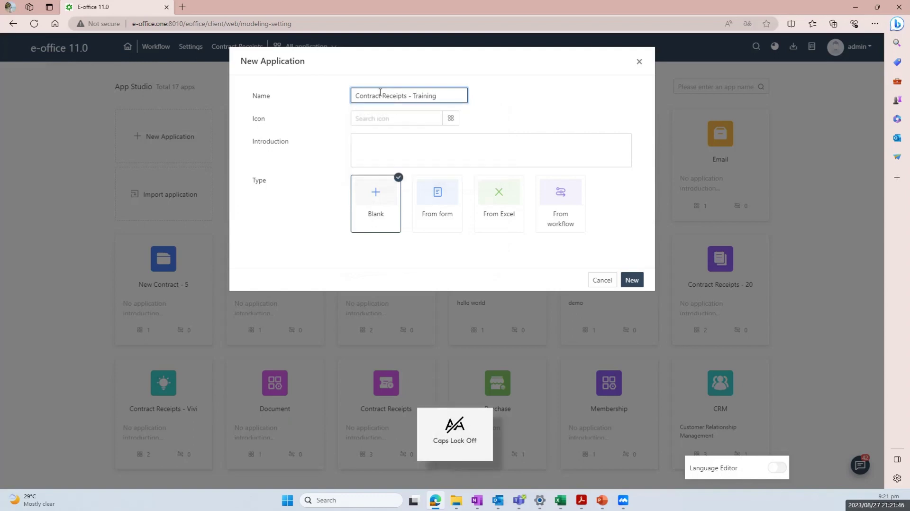
Assign the money bag icon to the new application and create it with the Blank type.
click(431, 115)
click(450, 118)
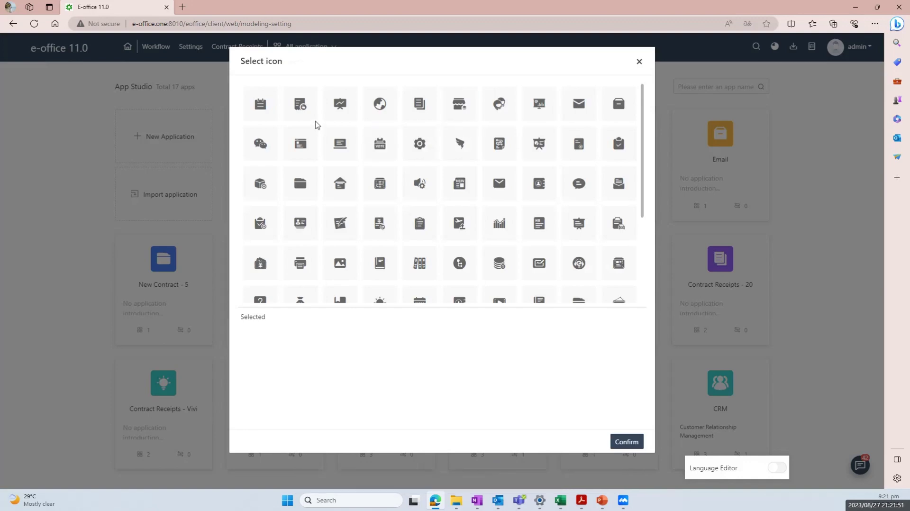
scroll(331, 152, down, 3)
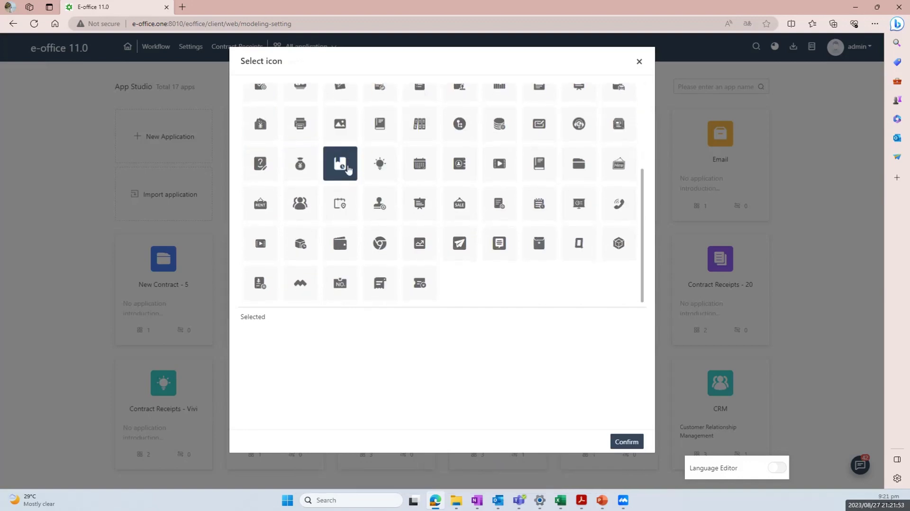
scroll(341, 180, up, 1)
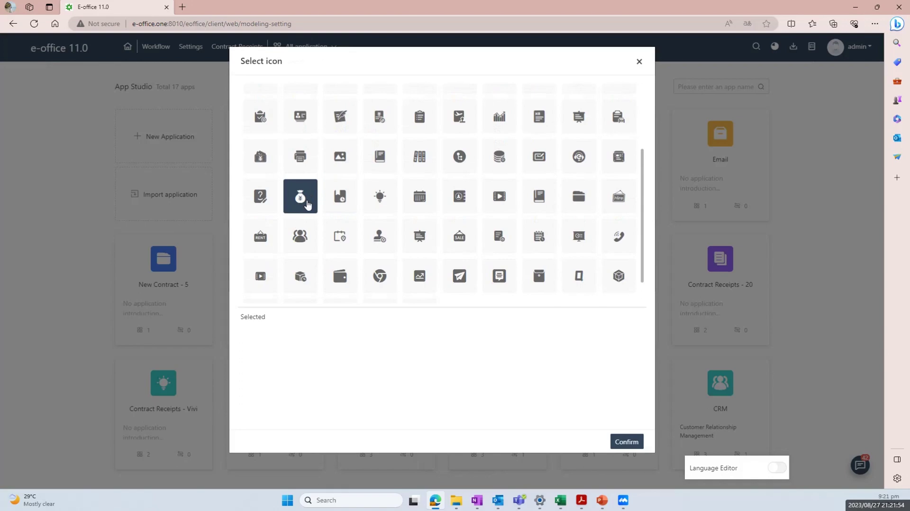
click(305, 204)
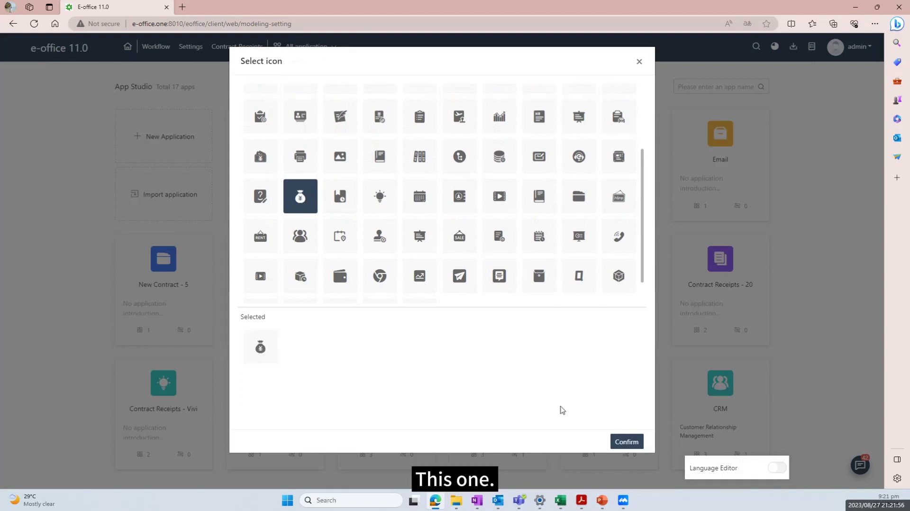
click(628, 442)
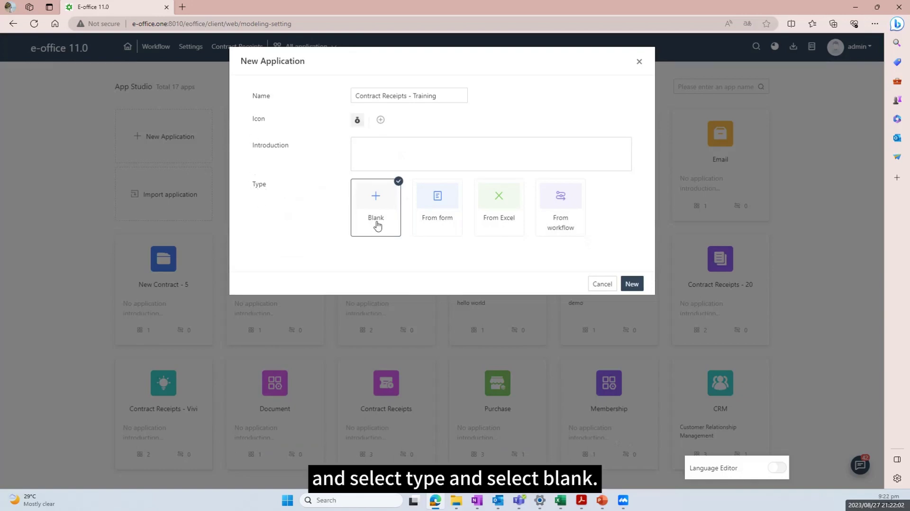
click(632, 283)
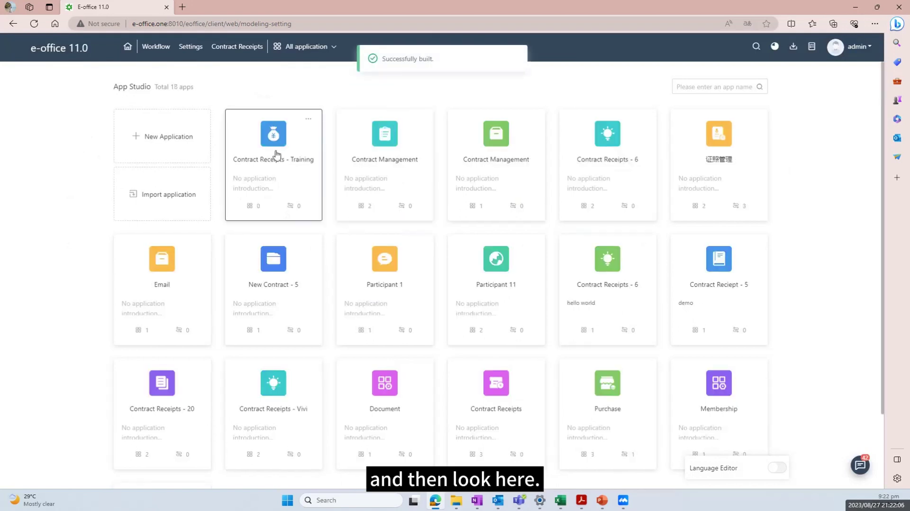
Create a blank module named "Summary" in the Contract Receipts - Training application.
click(277, 153)
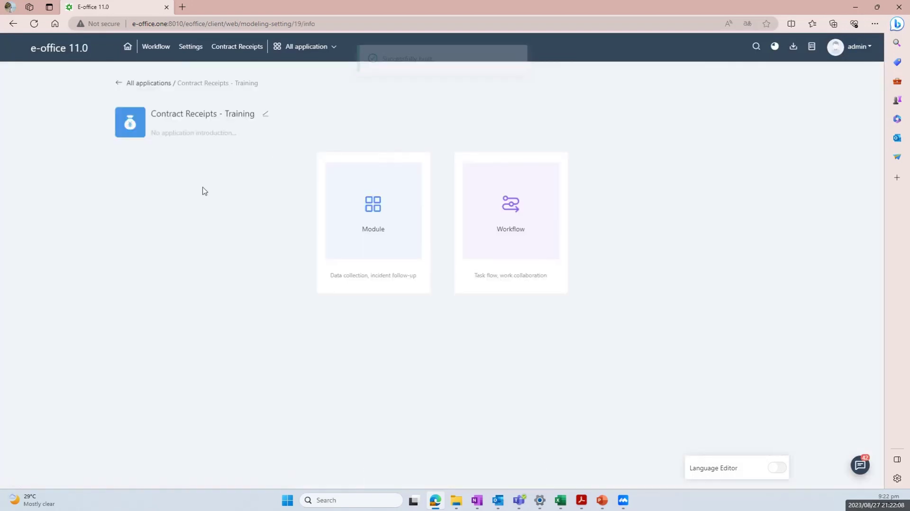
click(369, 258)
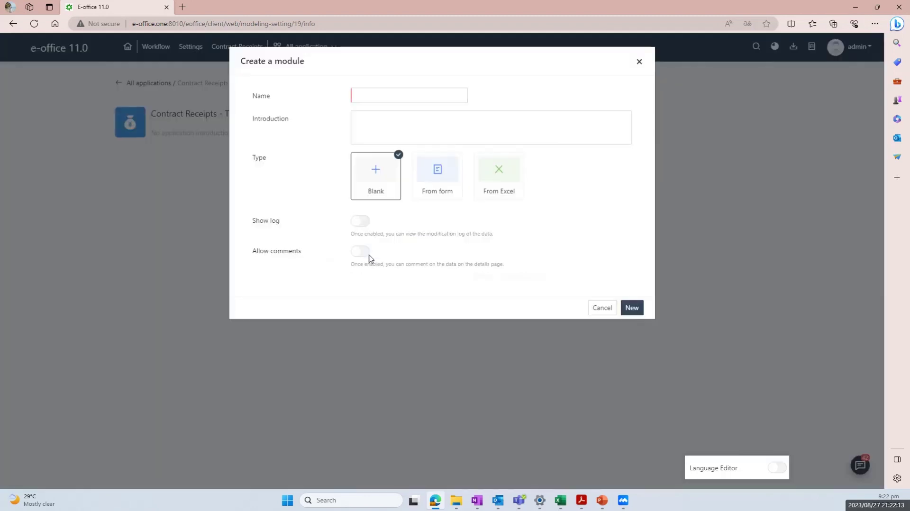
click(375, 92)
key(Caps_Lock)
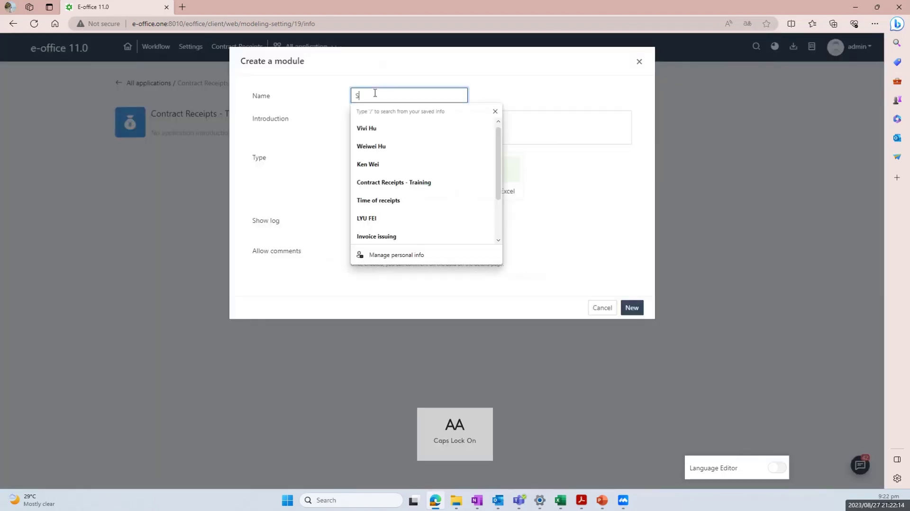
text(S)
key(Caps_Lock)
text(ummary)
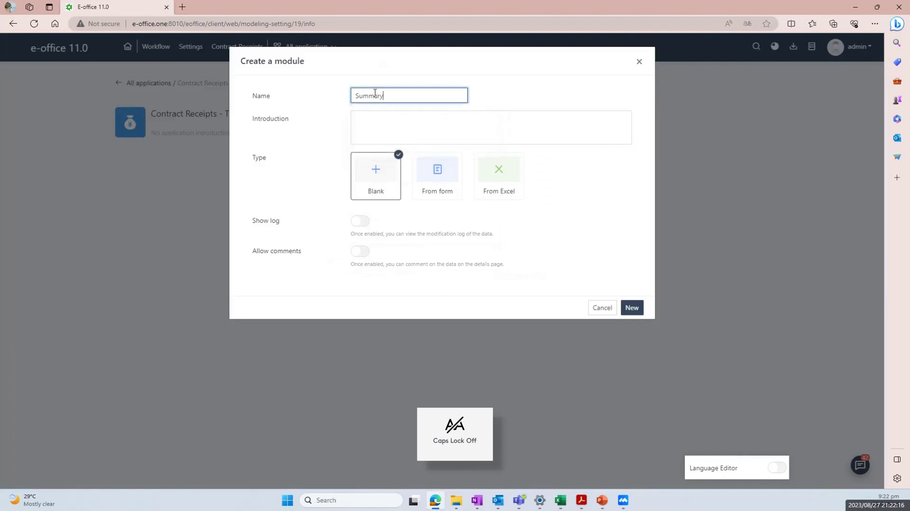
click(571, 220)
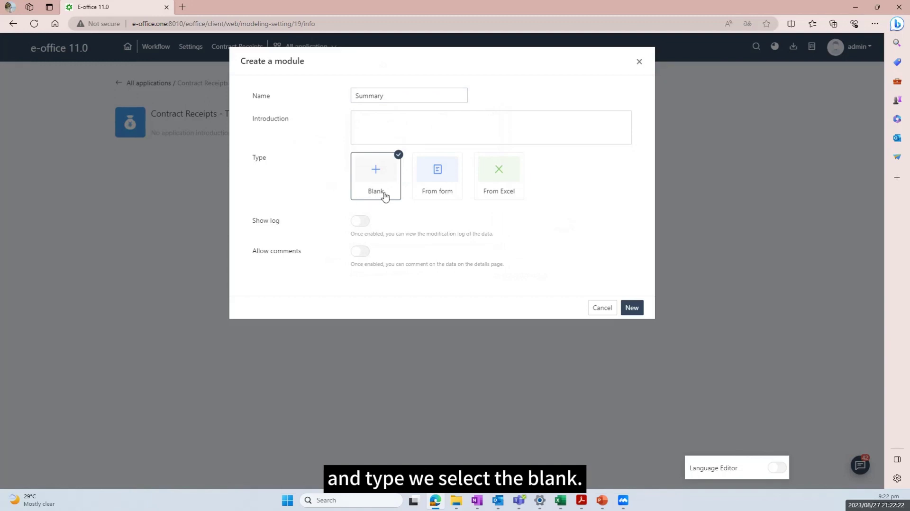
click(631, 307)
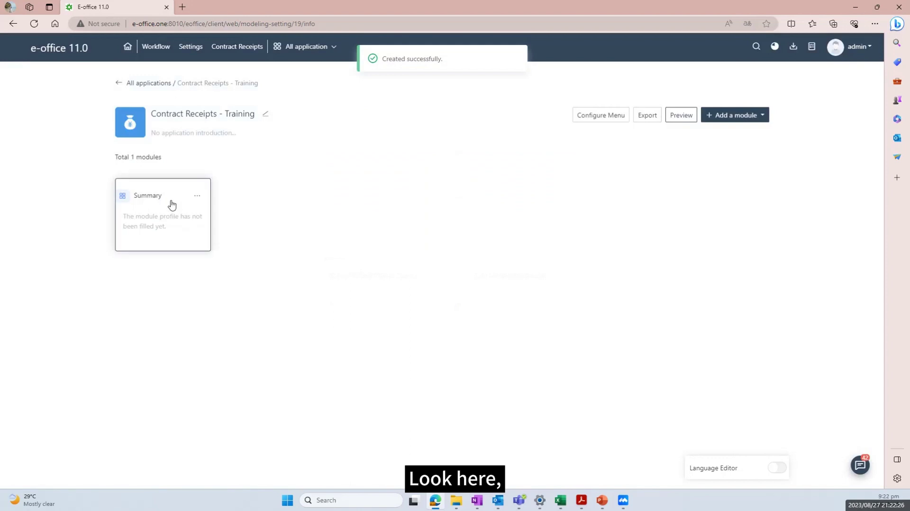
Open the form design of the Summary module and switch it to the Standard Editor.
click(173, 203)
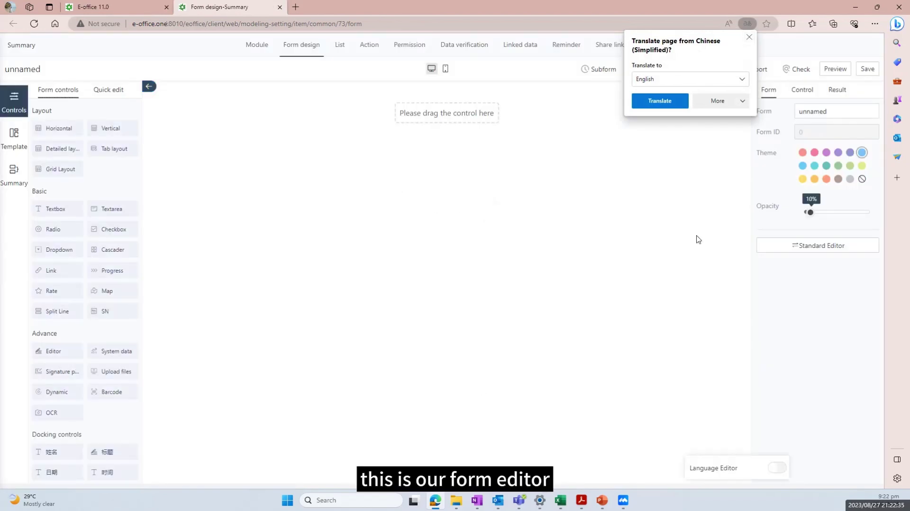
click(804, 246)
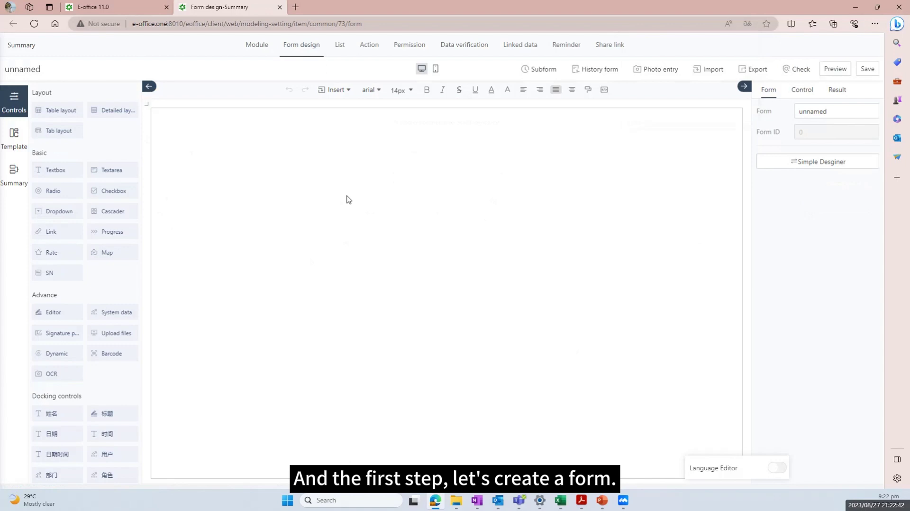
Examine the columns of the existing Contract Receipts Summary list and the fields and layout of its new-record form.
click(154, 6)
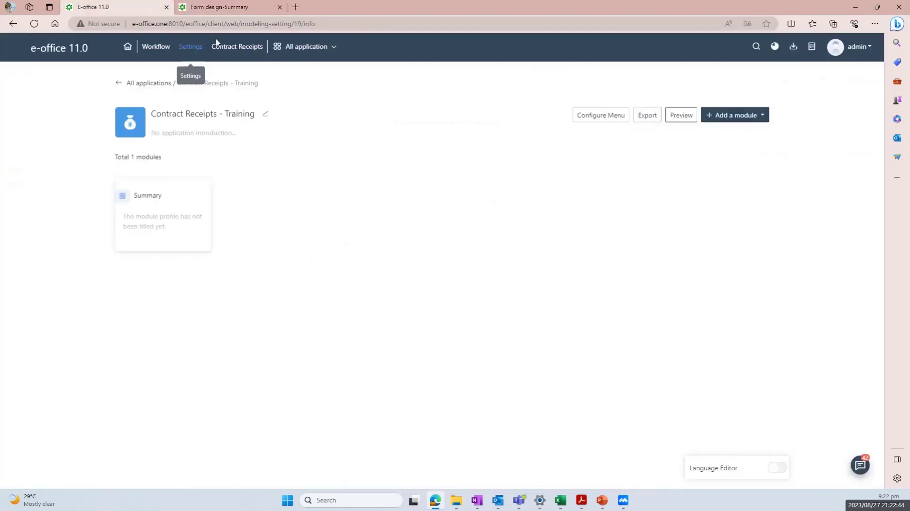
click(307, 51)
scroll(301, 147, up, 5)
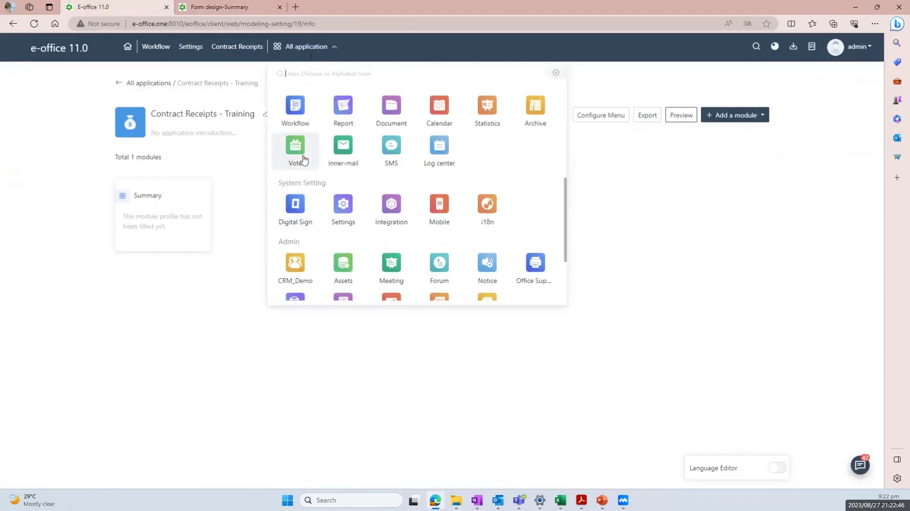
scroll(305, 180, up, 2)
click(301, 177)
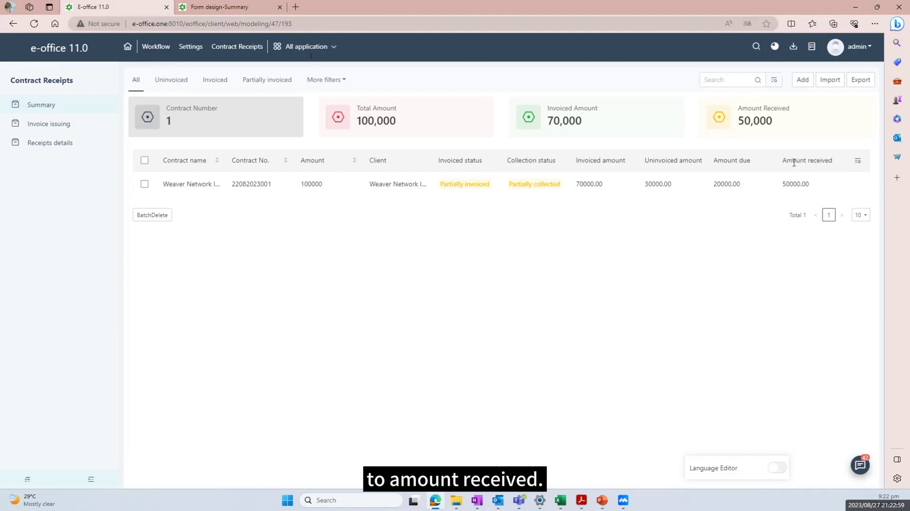
click(801, 81)
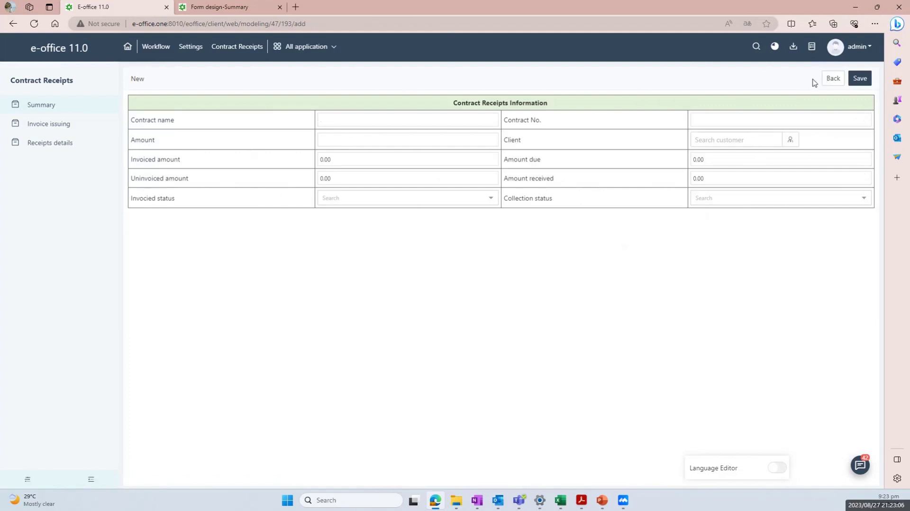
click(257, 8)
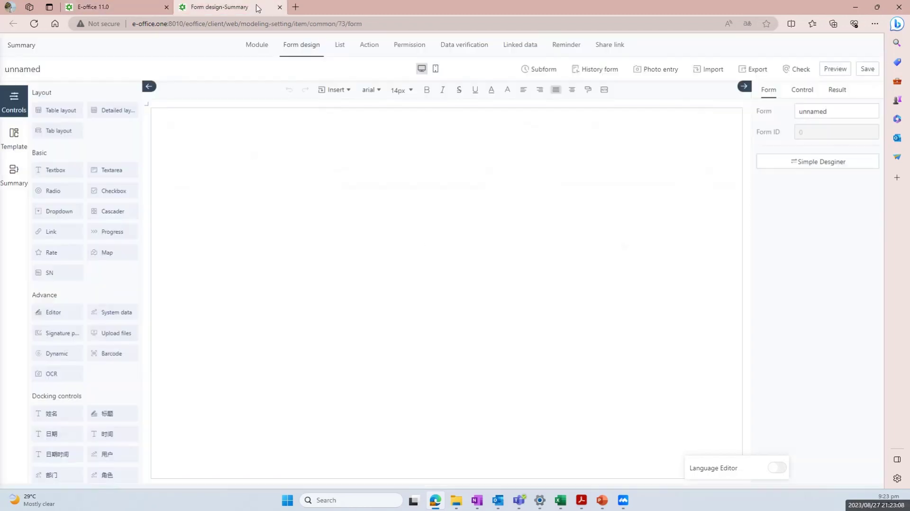
click(137, 11)
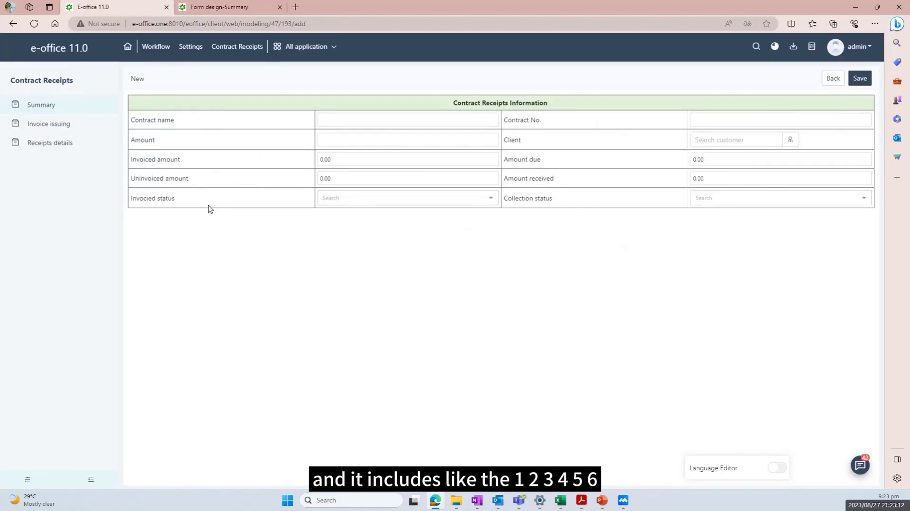
Insert a table layout with 6 rows and 4 columns into the Summary form design.
click(219, 8)
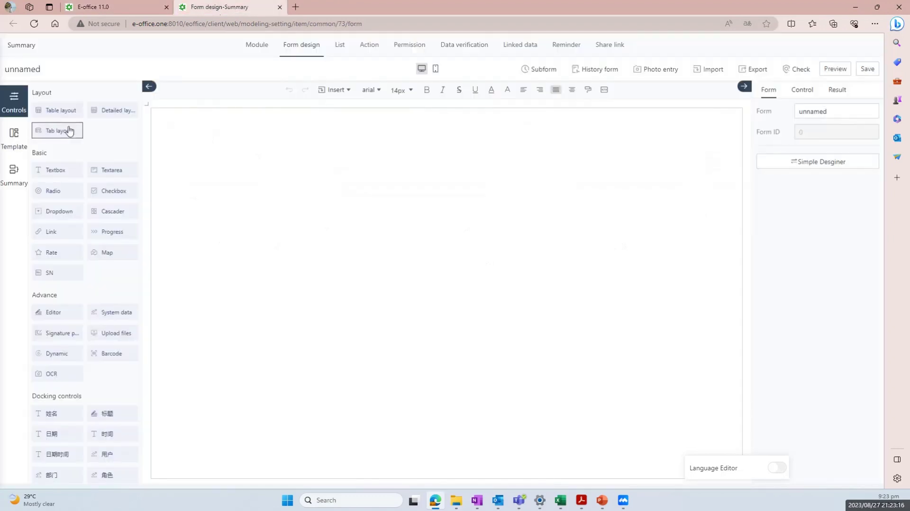
click(65, 112)
click(506, 96)
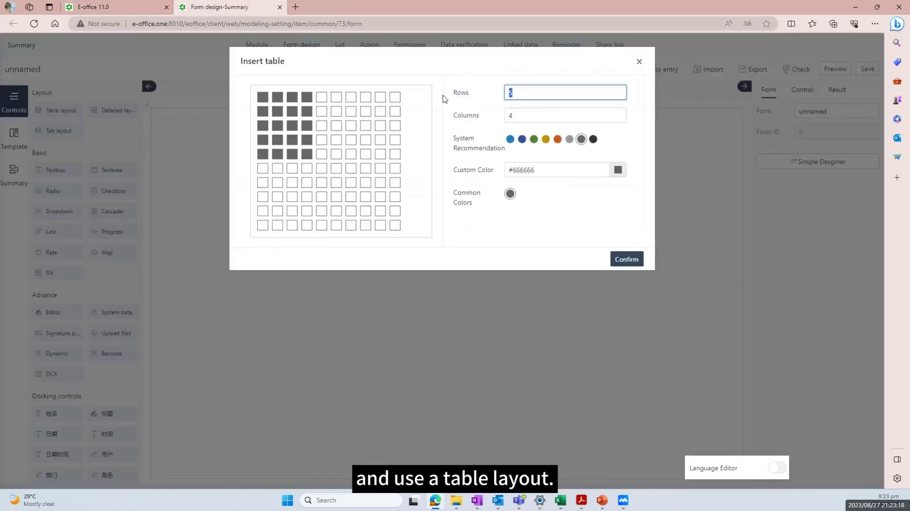
key(BackSpace)
text(6)
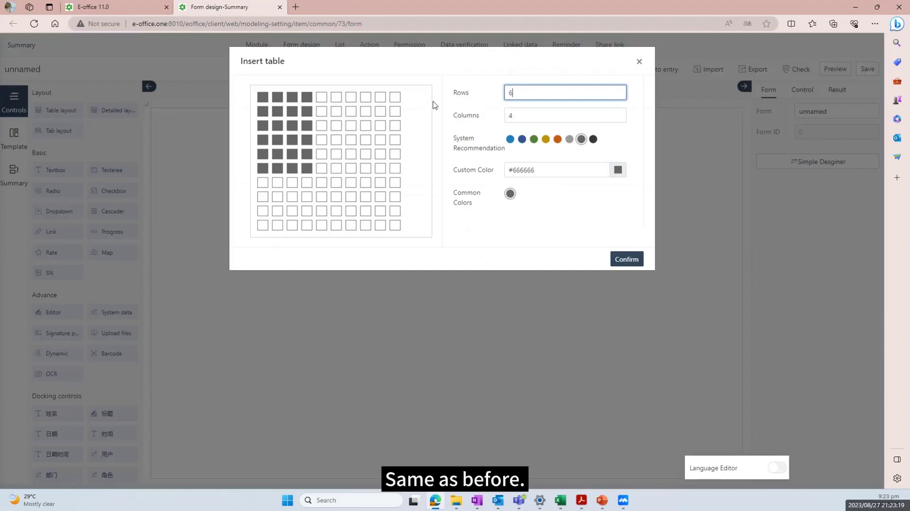
click(619, 260)
Merge all four cells of the table's first row into one heading cell.
drag(479, 126, 280, 118)
right_click(375, 118)
mouse_move(414, 184)
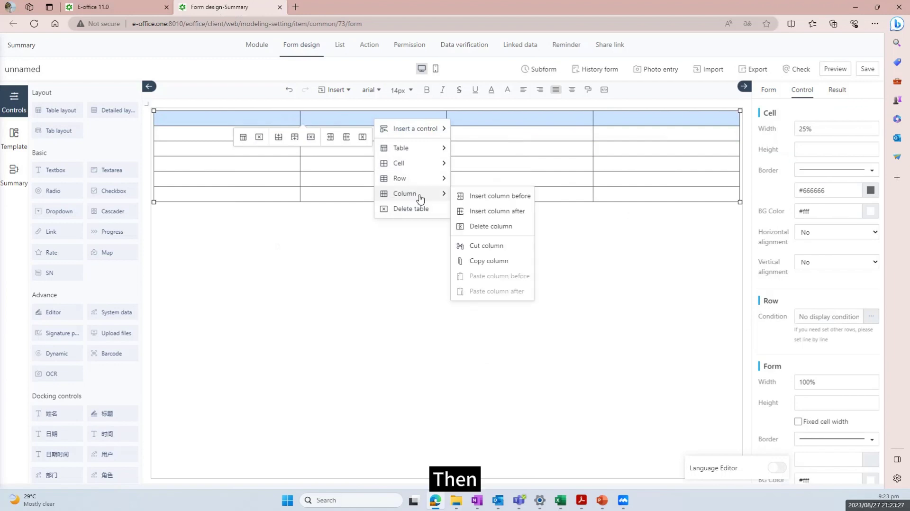
mouse_move(419, 164)
click(476, 180)
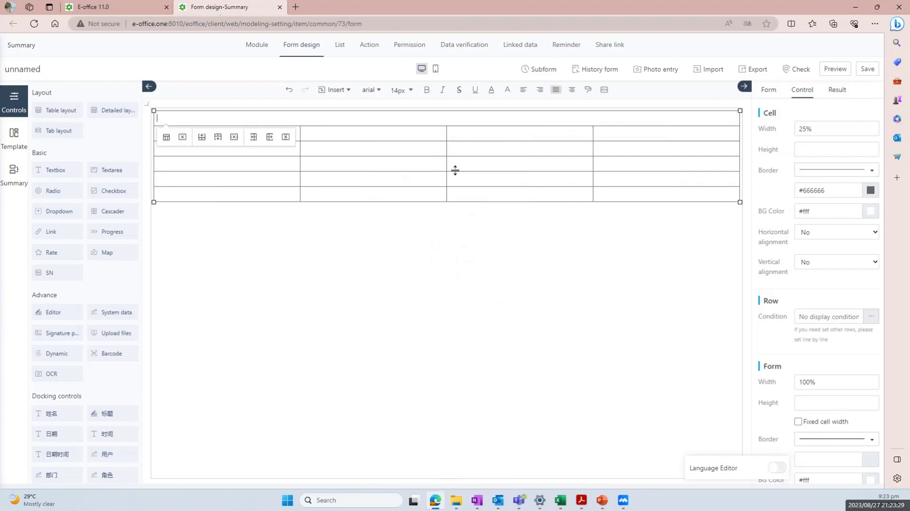
Enter the heading "Contract Information" in the merged first row.
key(Caps_Lock)
text(CO)
key(BackSpace)
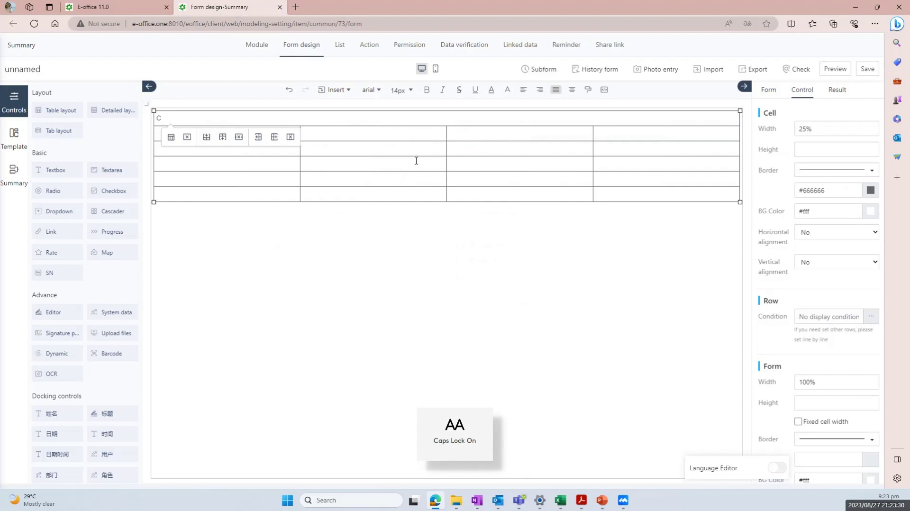
key(Caps_Lock)
text(ontract)
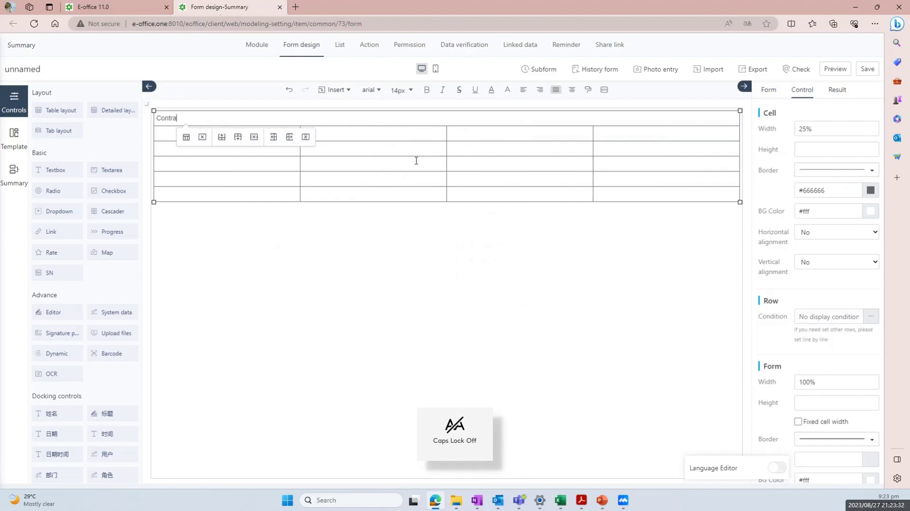
key(Caps_Lock)
text(I)
key(Caps_Lock)
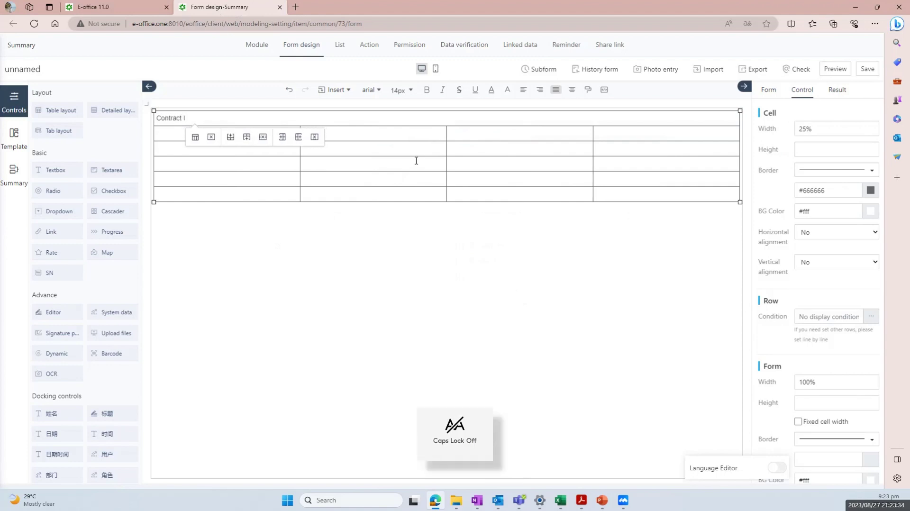
text(mfopr)
key(BackSpace)
key(BackSpace)
key(BackSpace)
key(BackSpace)
key(BackSpace)
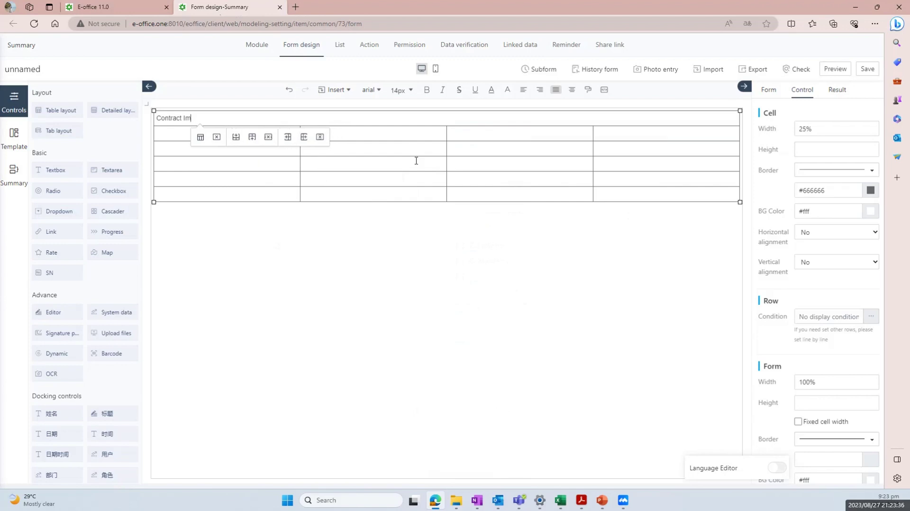
text(nforamtion)
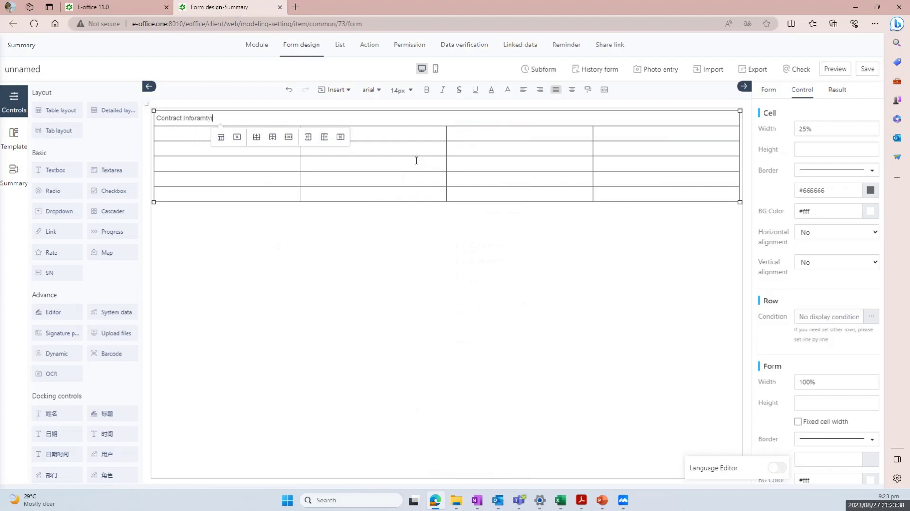
key(BackSpace)
key(BackSpace)
key(BackSpace)
key(BackSpace)
key(BackSpace)
key(BackSpace)
text(mation)
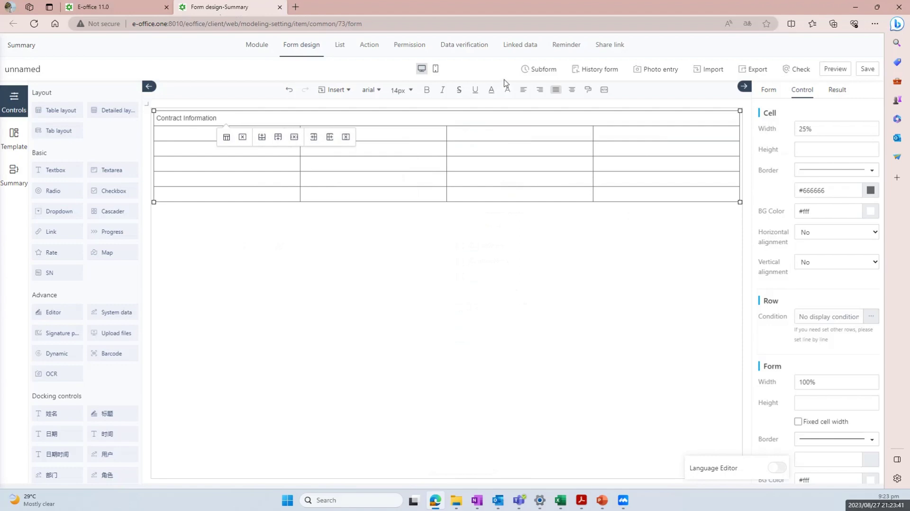
Centre the "Contract Information" heading and make it bold.
click(573, 89)
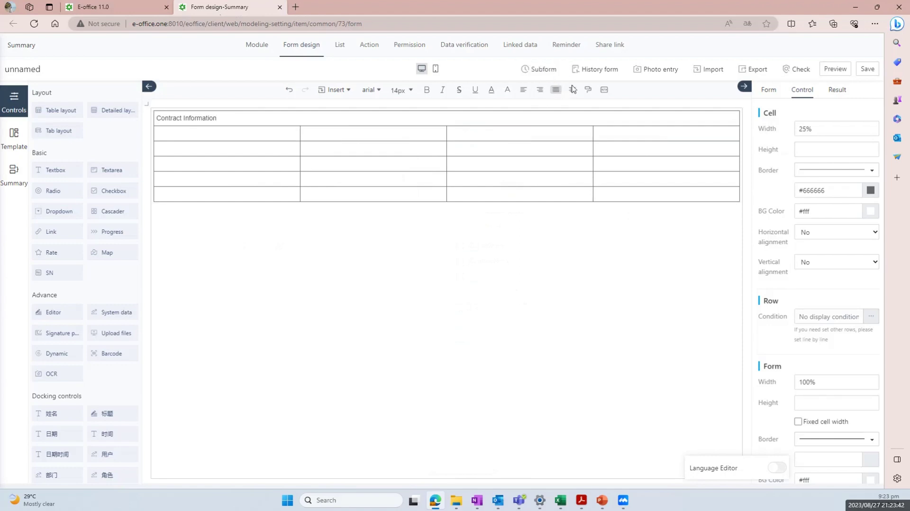
click(573, 89)
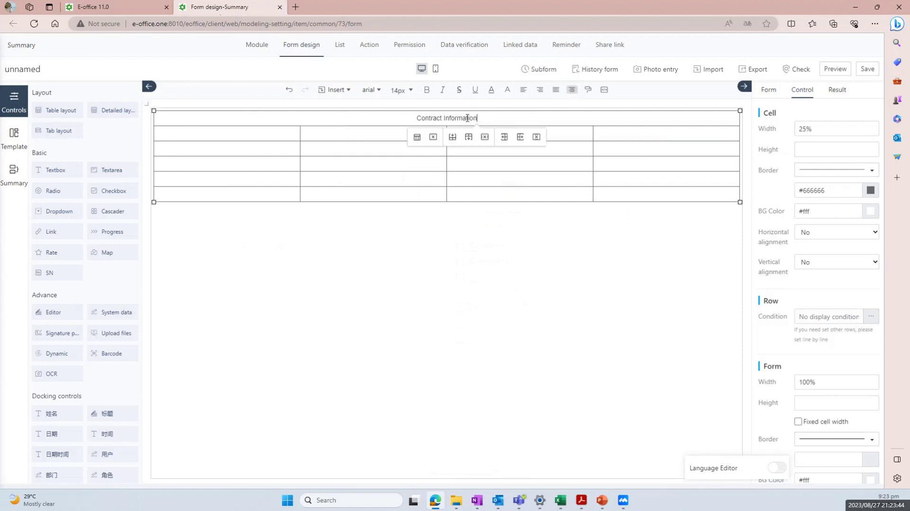
drag(476, 118, 419, 119)
click(426, 89)
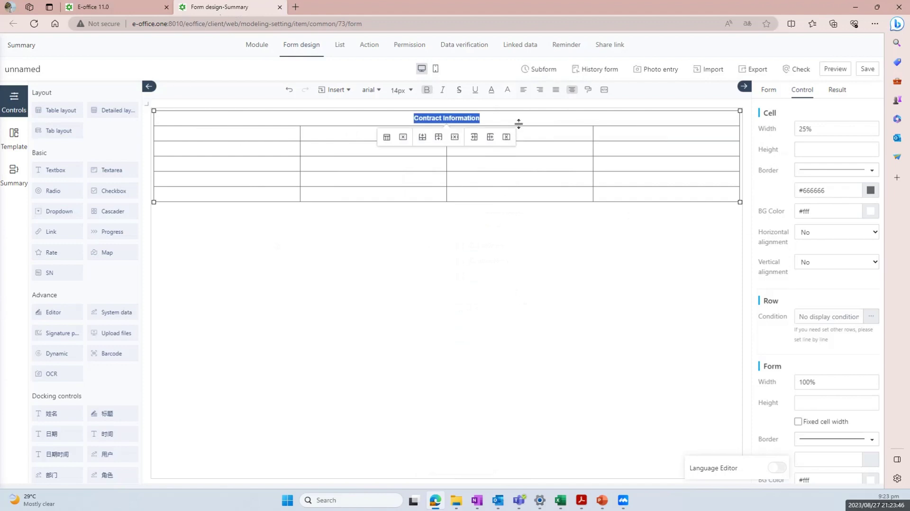
Set the heading cell's background to light green, #E1F1D9.
click(518, 121)
click(830, 212)
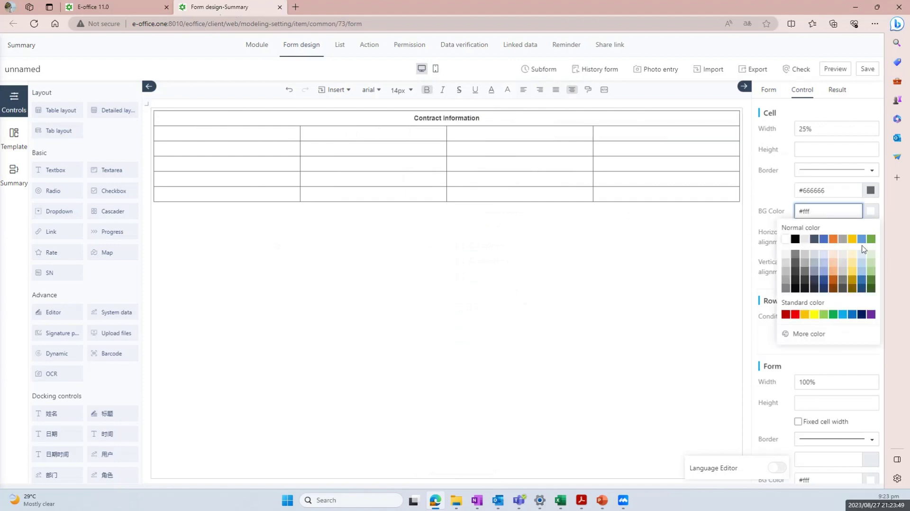
click(870, 256)
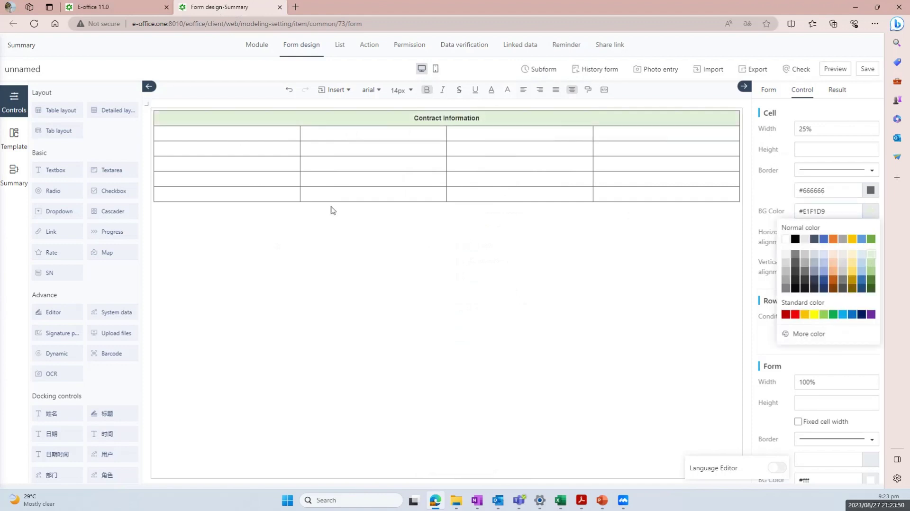
Following the existing Contract Receipts form, label the first cell below the heading "Contract name".
click(274, 134)
click(119, 5)
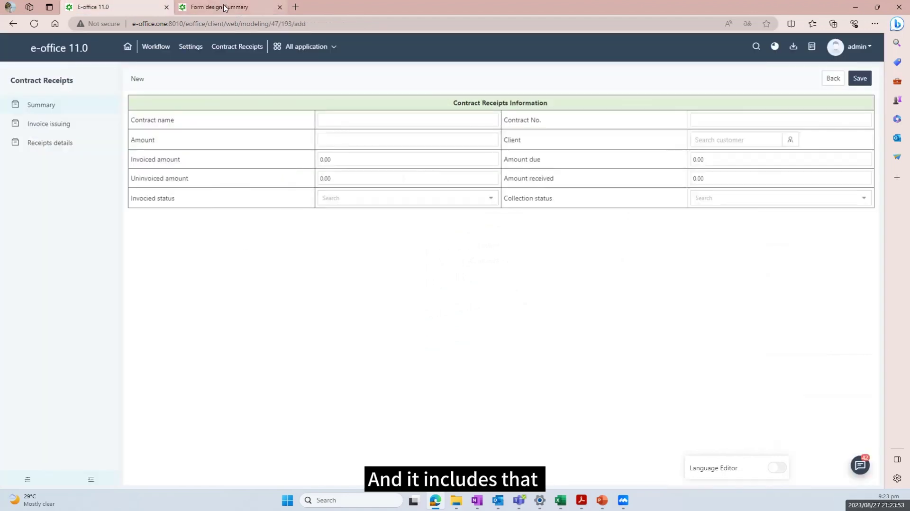
click(224, 8)
click(218, 137)
key(Caps_Lock)
text(C)
key(Caps_Lock)
text(on)
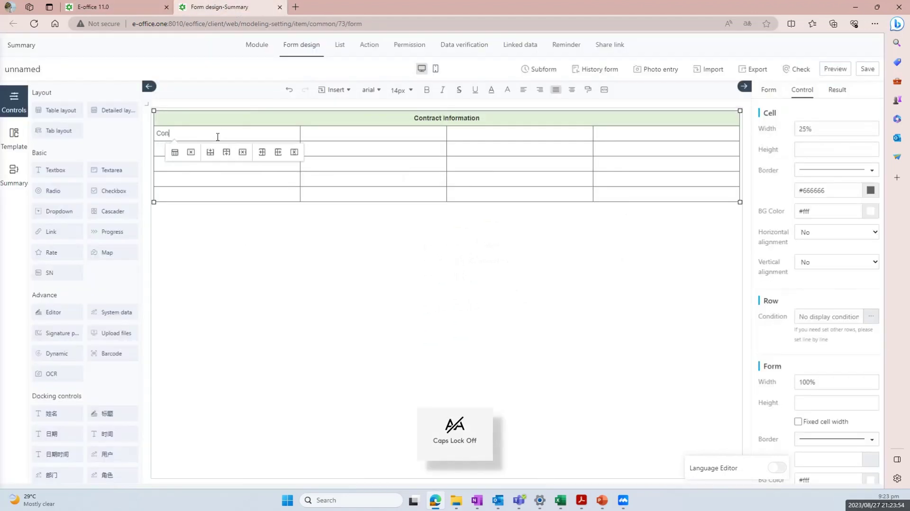
text(tract )
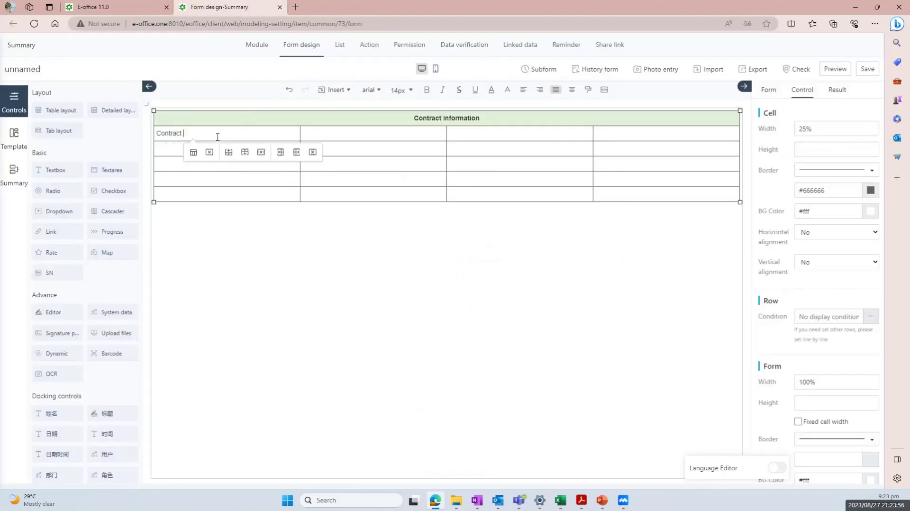
text(name)
Add the label "Contract No." in the third column of the "Contract name" row.
key(Tab)
key(Tab)
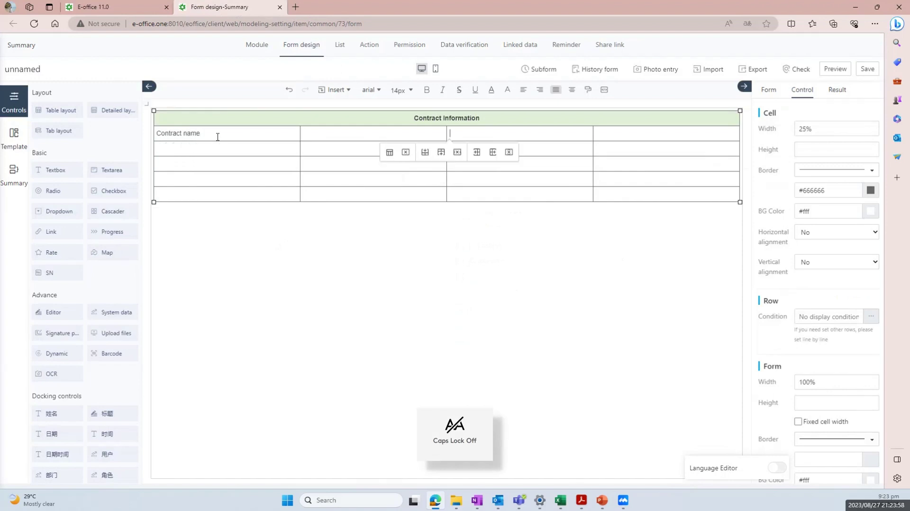
key(Caps_Lock)
text(C)
key(Caps_Lock)
text(on)
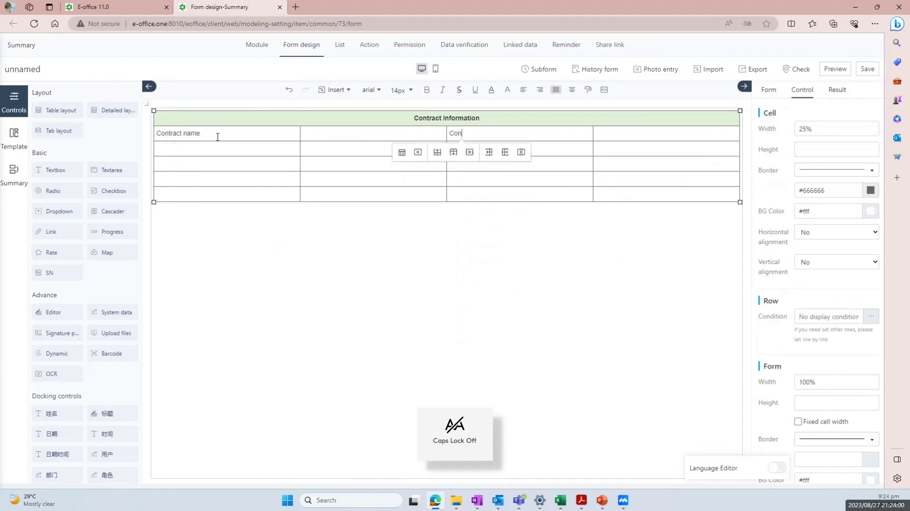
text(tract No.)
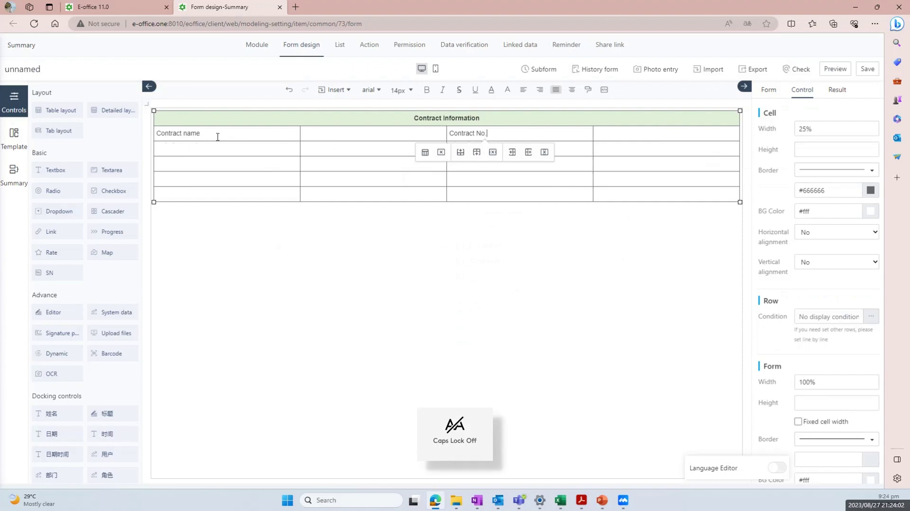
Check the existing form and label the cell below "Contract name" as "Amount".
click(217, 142)
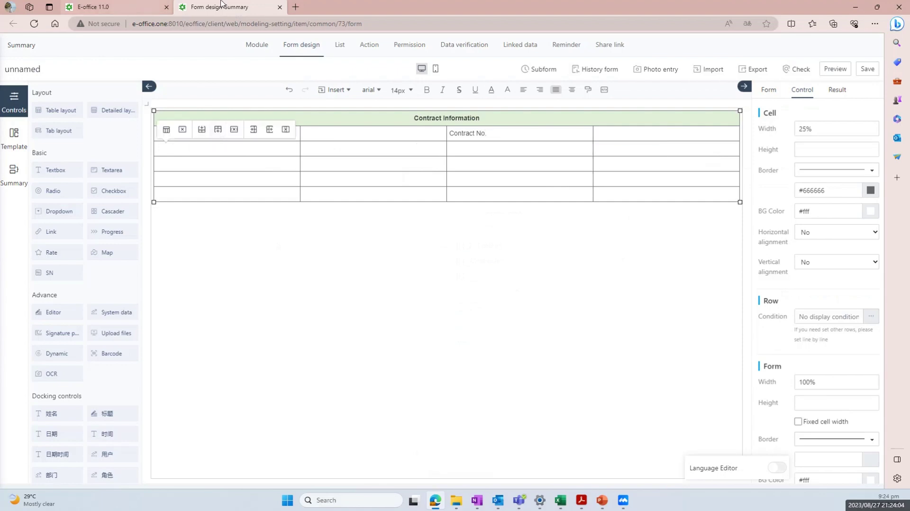
click(133, 7)
click(208, 7)
key(Caps_Lock)
text(A)
key(Caps_Lock)
text(mount)
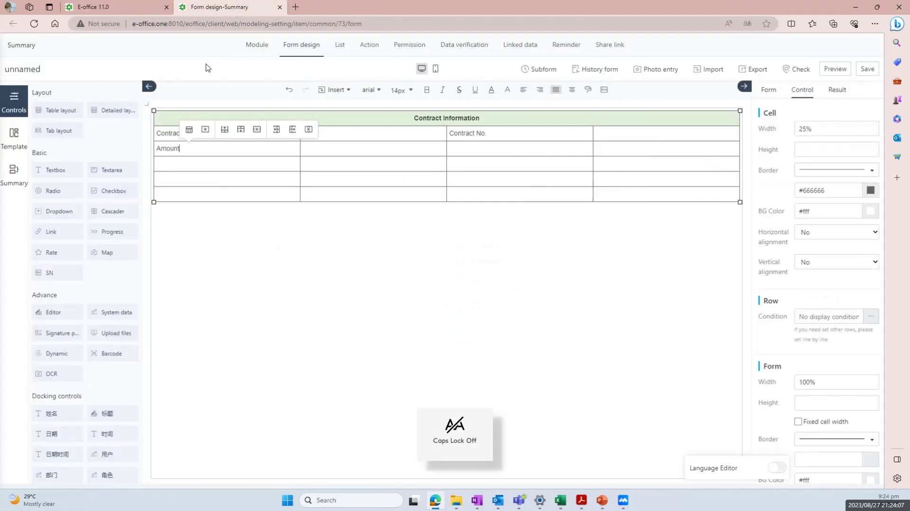
Check the existing form and add the label "Client" in the third column of the "Amount" row.
key(Tab)
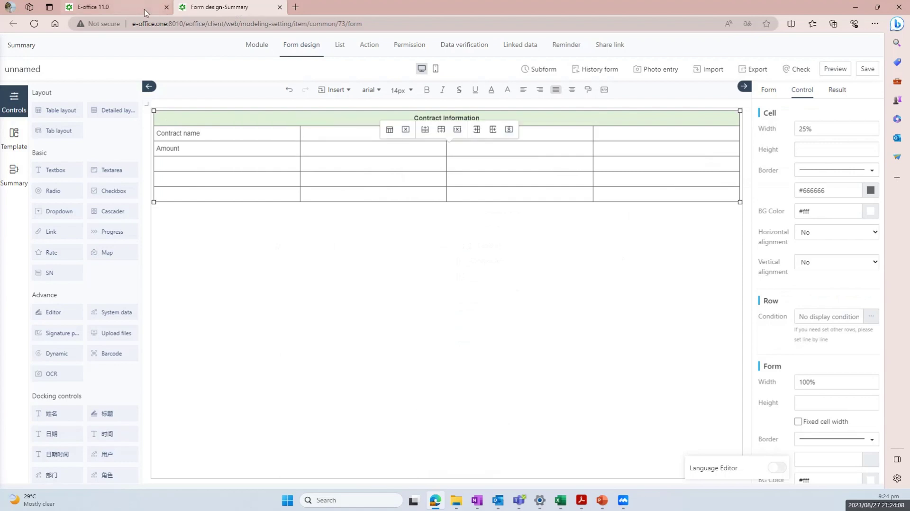
click(157, 7)
click(209, 7)
key(Caps_Lock)
text(C)
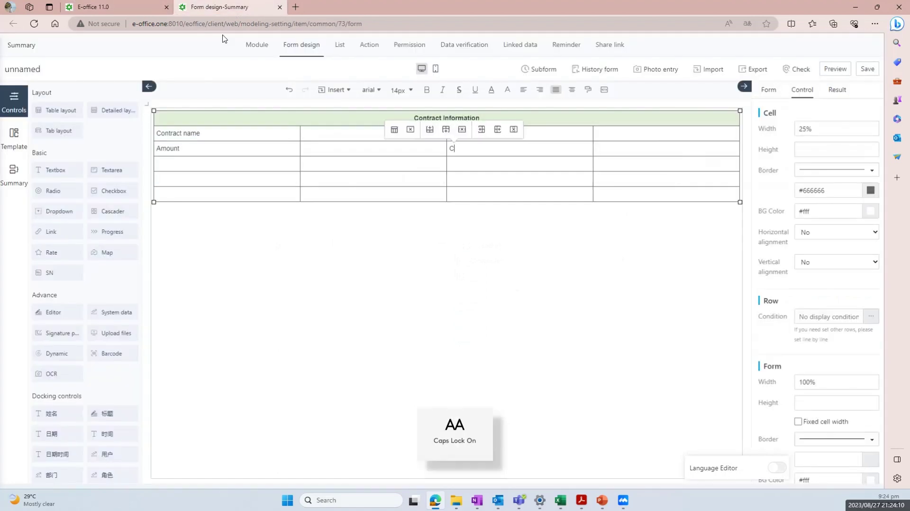
key(Caps_Lock)
text(lient)
key(Tab)
key(Tab)
key(Caps_Lock)
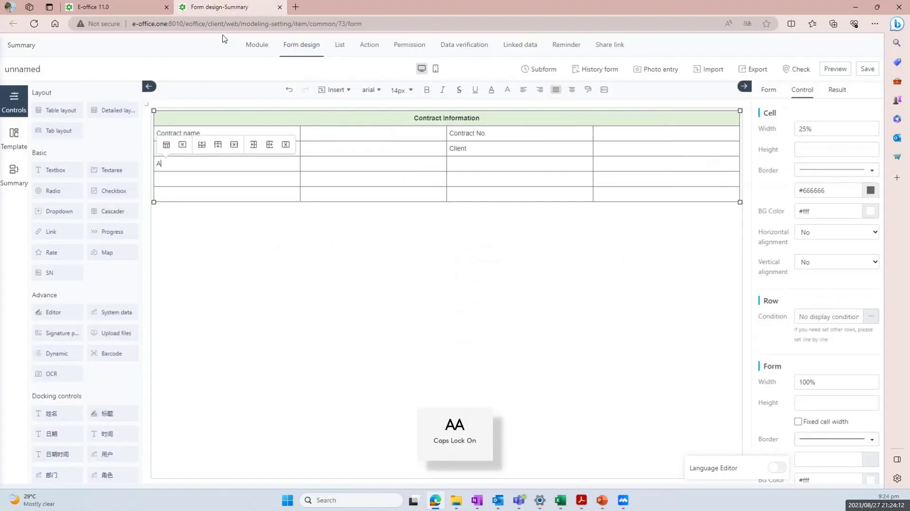
text(A)
key(Caps_Lock)
text(mount)
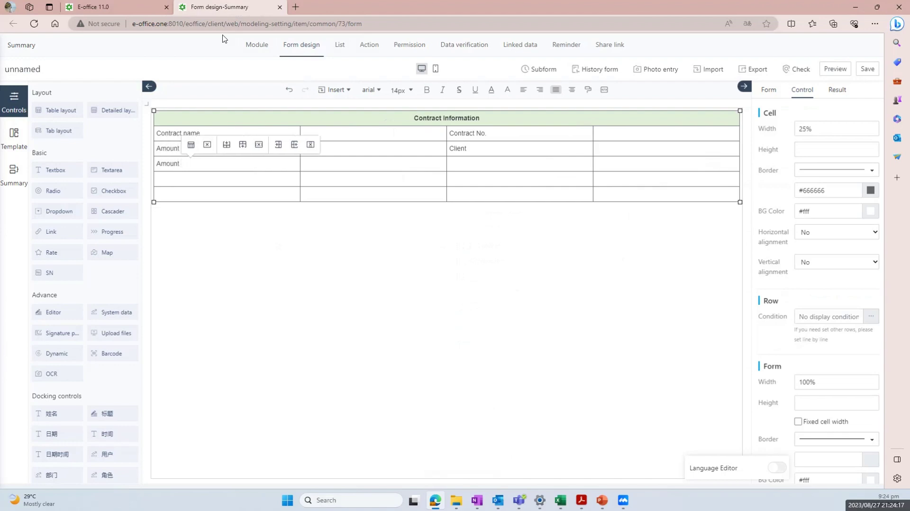
Check the existing form and label the cell directly below the "Amount" field label as "Invoiced amount".
click(126, 10)
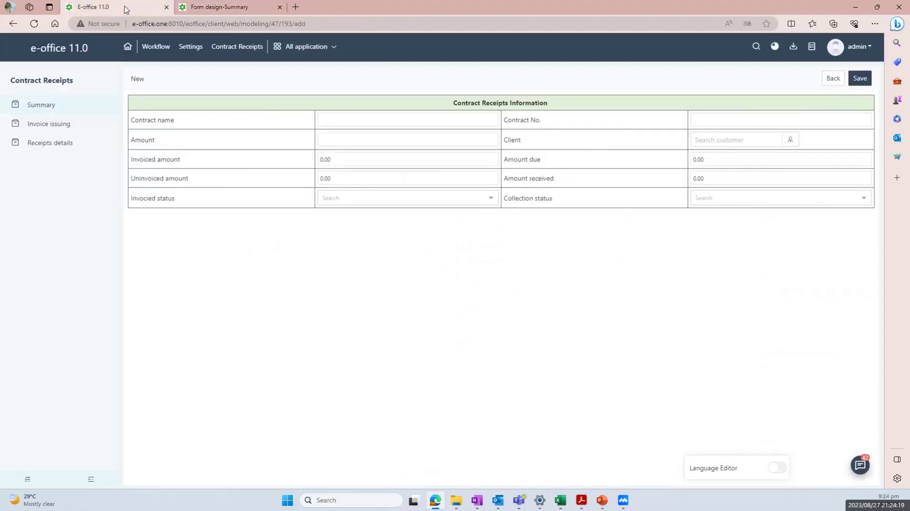
click(261, 5)
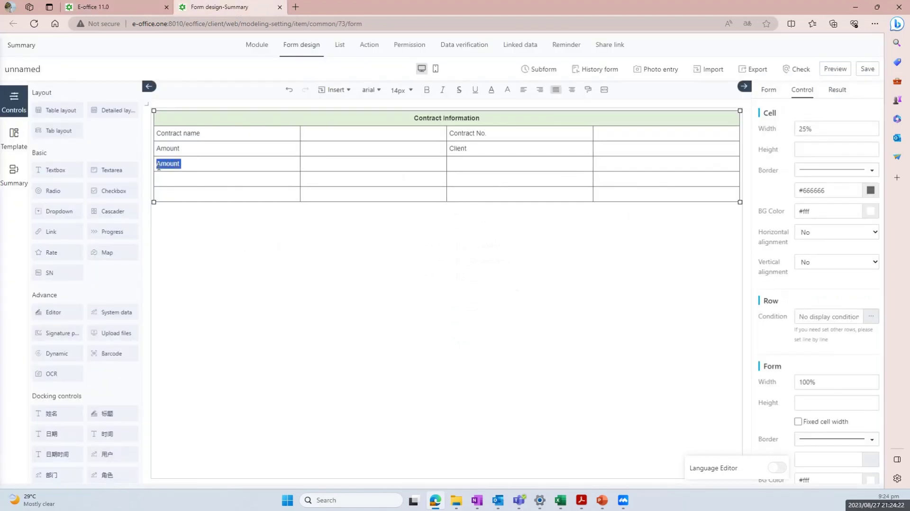
key(Caps_Lock)
text(I)
key(Caps_Lock)
text(nvoice)
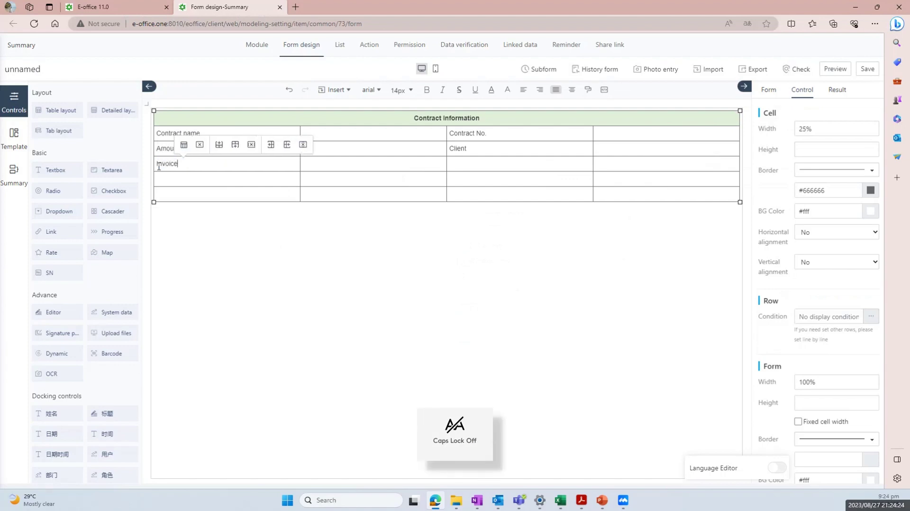
text(d)
key(Caps_Lock)
text(A)
key(Caps_Lock)
text(moun)
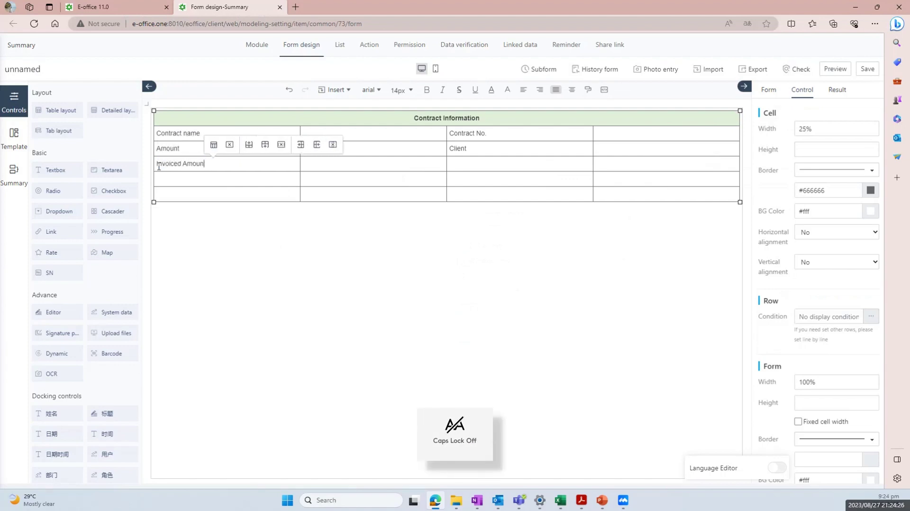
key(BackSpace)
key(BackSpace)
key(BackSpace)
key(BackSpace)
key(BackSpace)
text(amount)
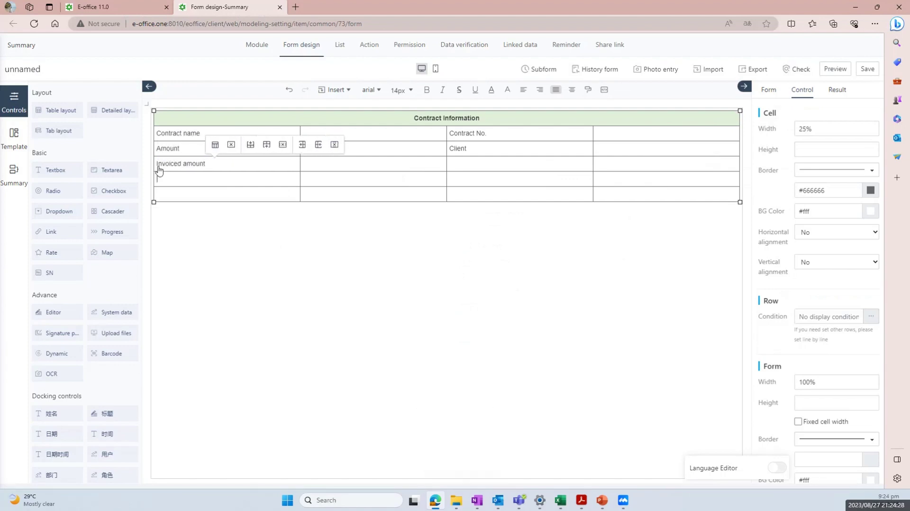
Label the first-column cell directly below "Invoiced amount" as "Uninvoiced amount".
key(Caps_Lock)
text(U)
key(Caps_Lock)
text(n)
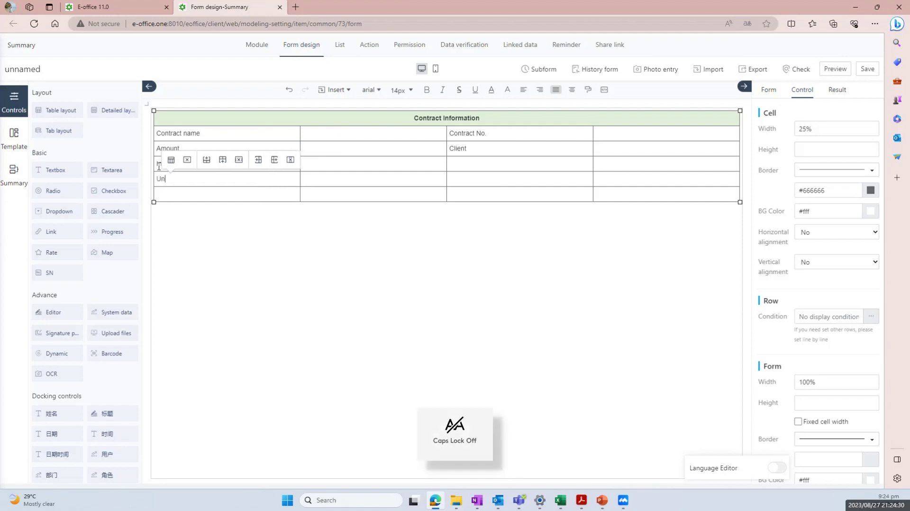
text(invo)
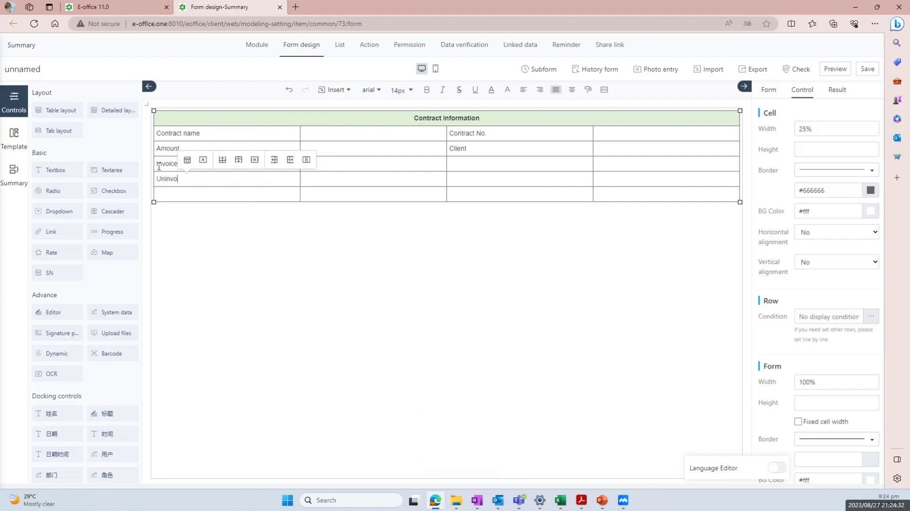
text(iced amount)
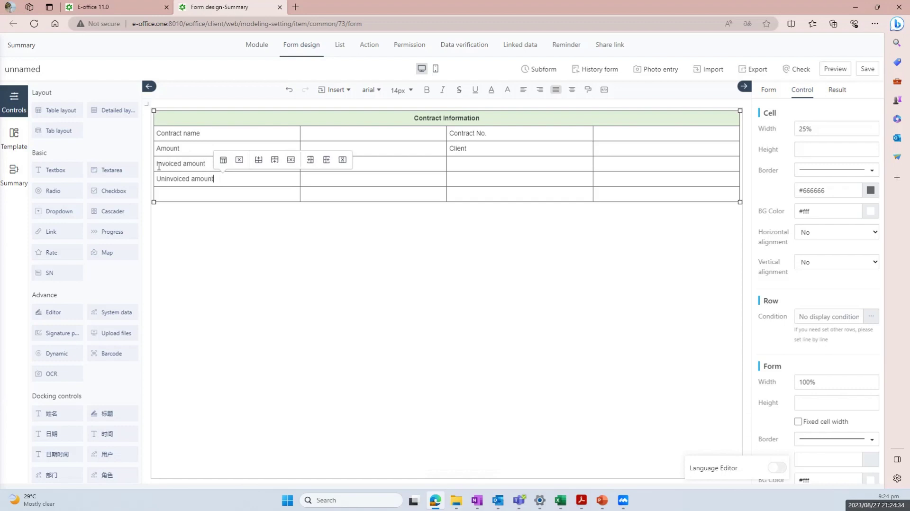
Label the last first-column cell, below "Uninvoiced amount", as "Invoiced status".
key(Caps_Lock)
key(Caps_Lock)
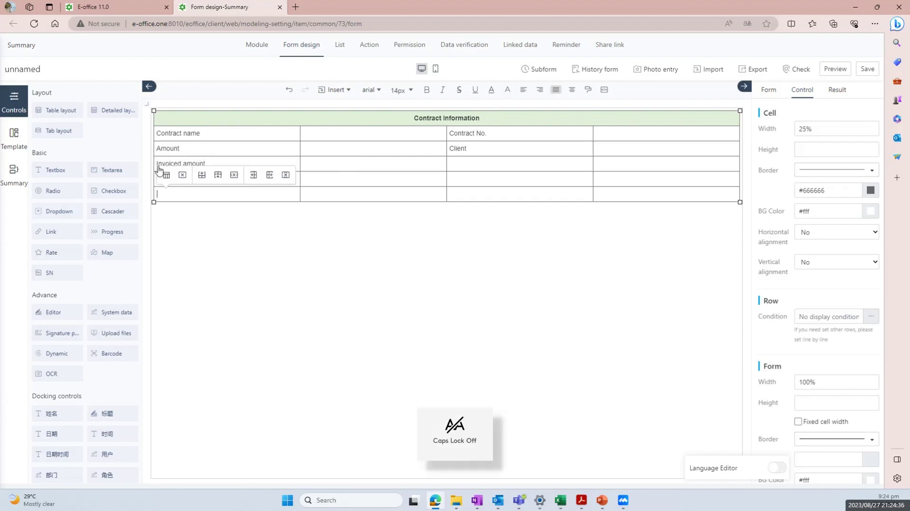
text(Invoi)
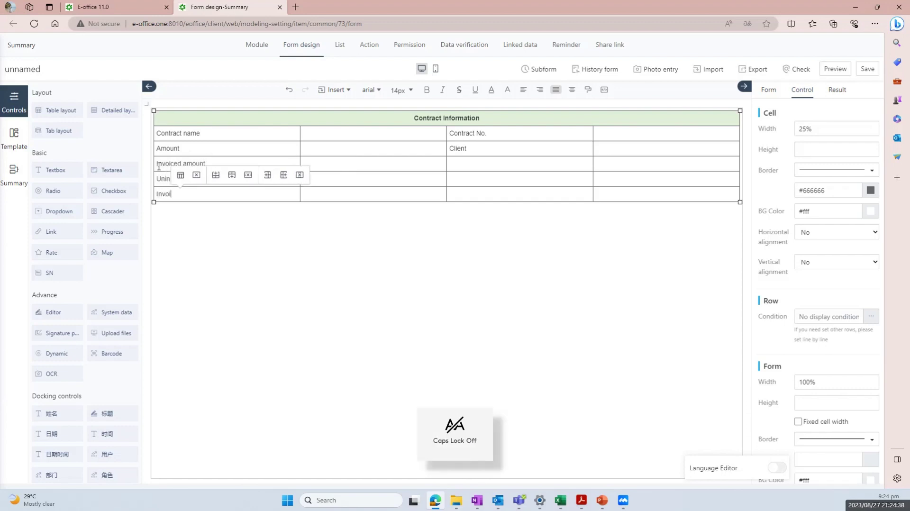
text(ced s)
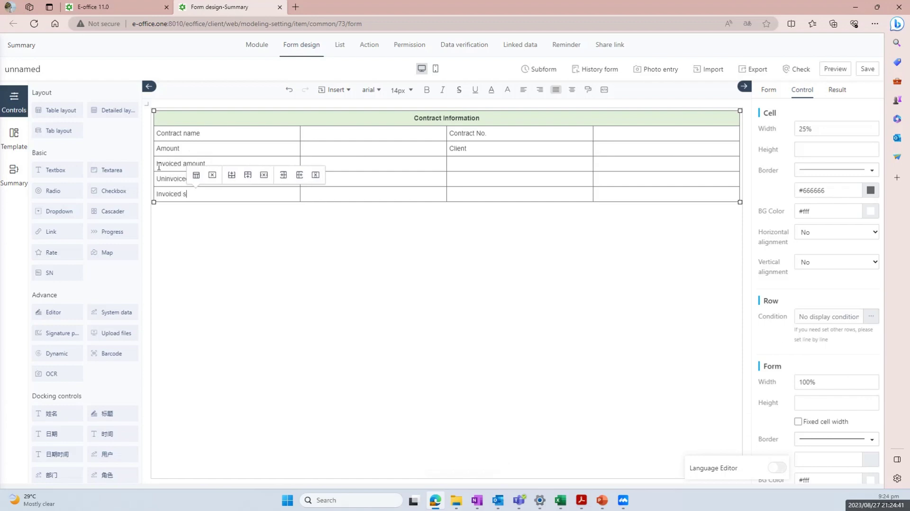
text(tatus)
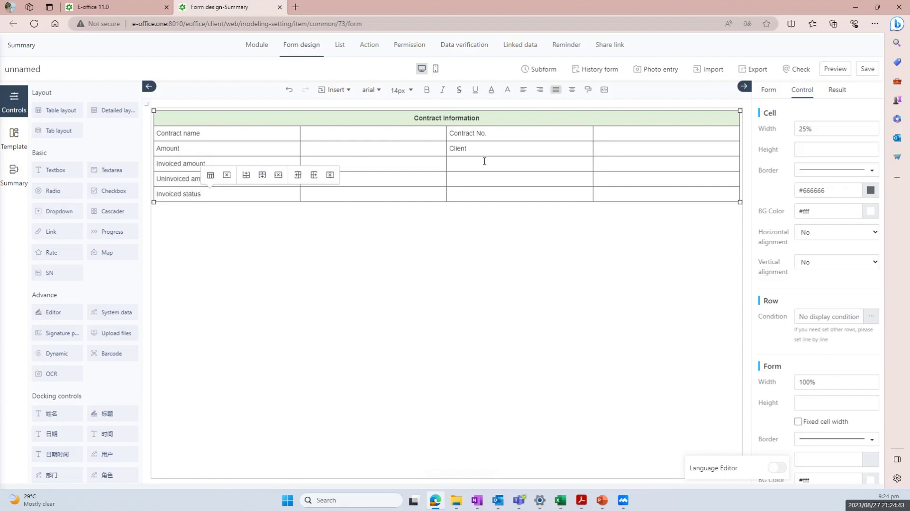
Add the label "Amount due" in the third column of the "Invoiced amount" row.
click(484, 161)
key(Caps_Lock)
text(Amount due)
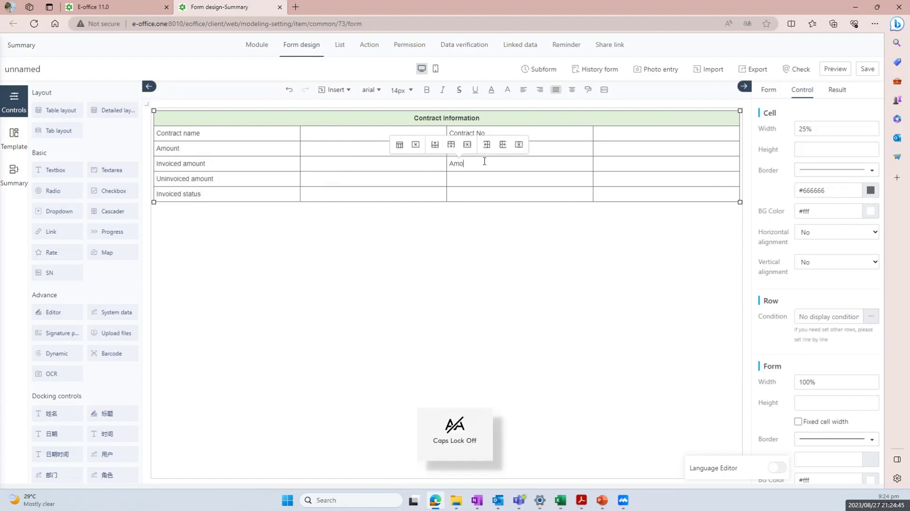
Add the label "Amount received" in the third column of the "Uninvoiced amount" row.
click(485, 178)
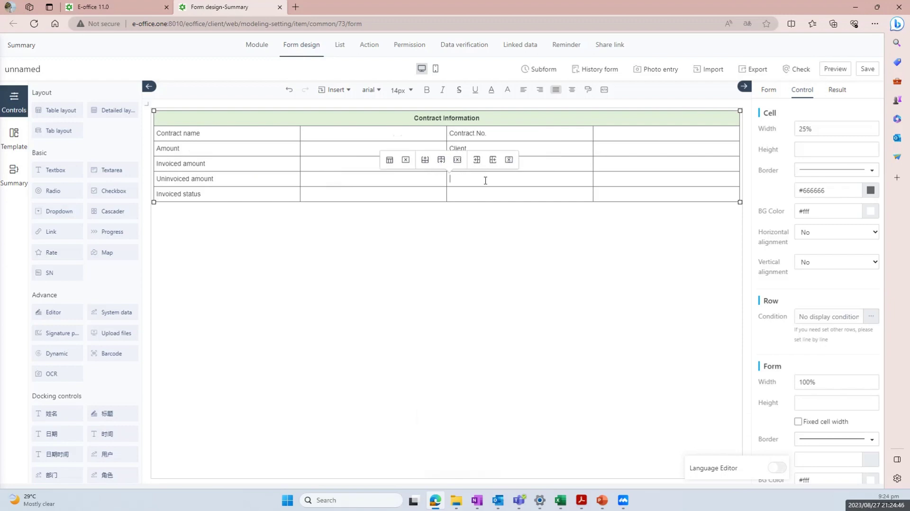
key(Caps_Lock)
text(A)
key(Caps_Lock)
text(mount re)
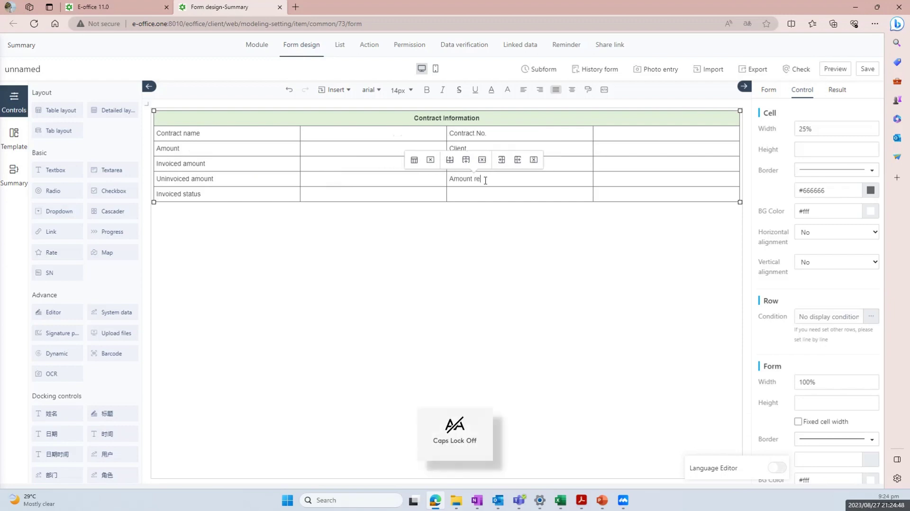
text(ceived)
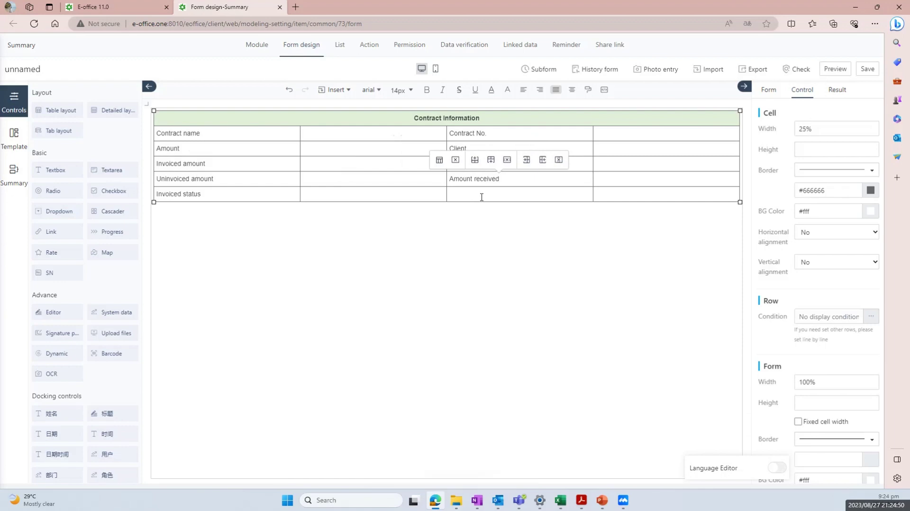
Add the label "Collection status" in the third column of the "Invoiced status" row.
click(481, 197)
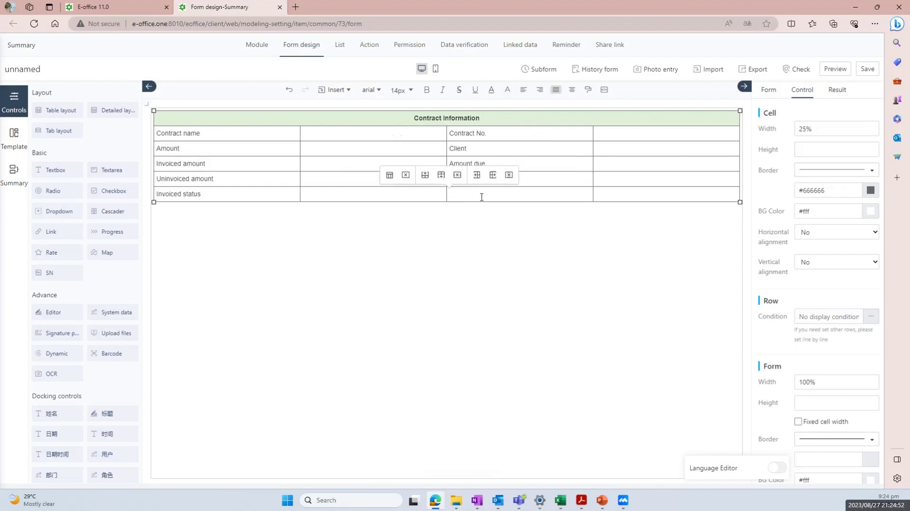
key(Caps_Lock)
text(C)
key(Caps_Lock)
text(ollection)
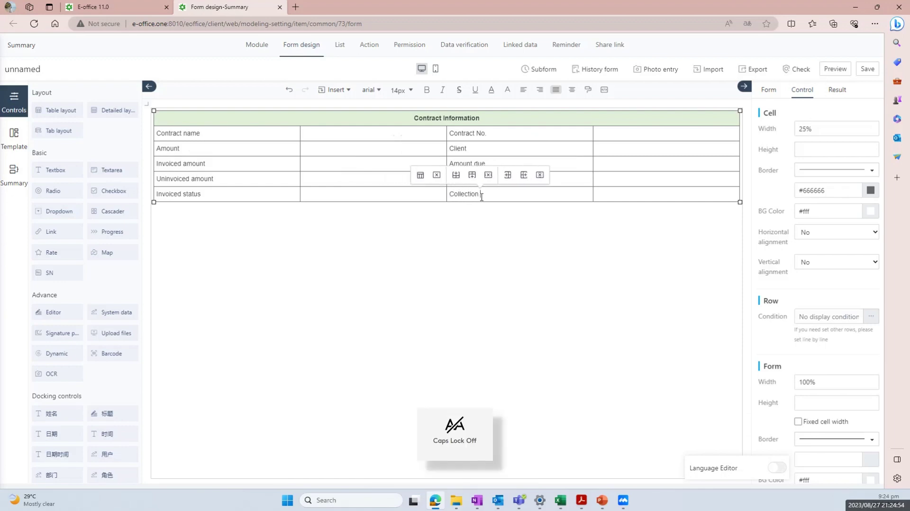
key(Caps_Lock)
key(Caps_Lock)
text(status)
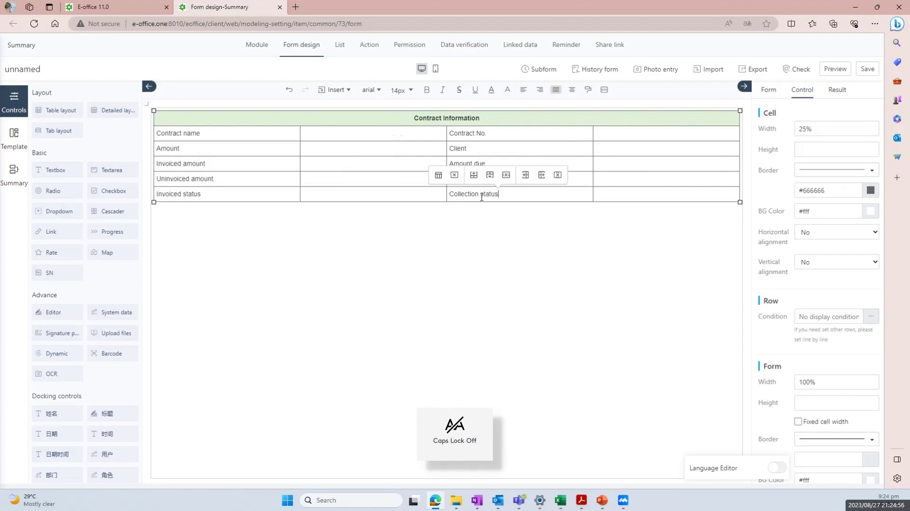
click(451, 254)
Insert a textbox in the cell beside the "Contract name" label and set its width to 100%.
click(382, 130)
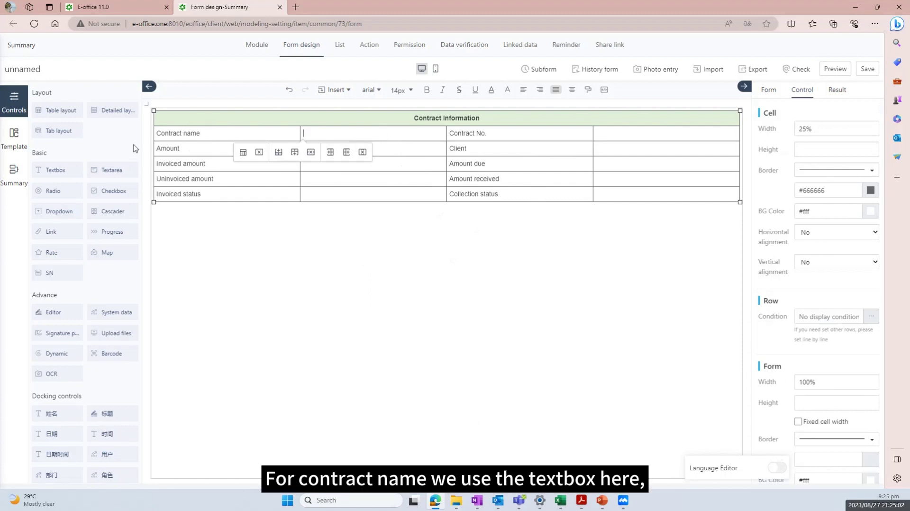
click(72, 171)
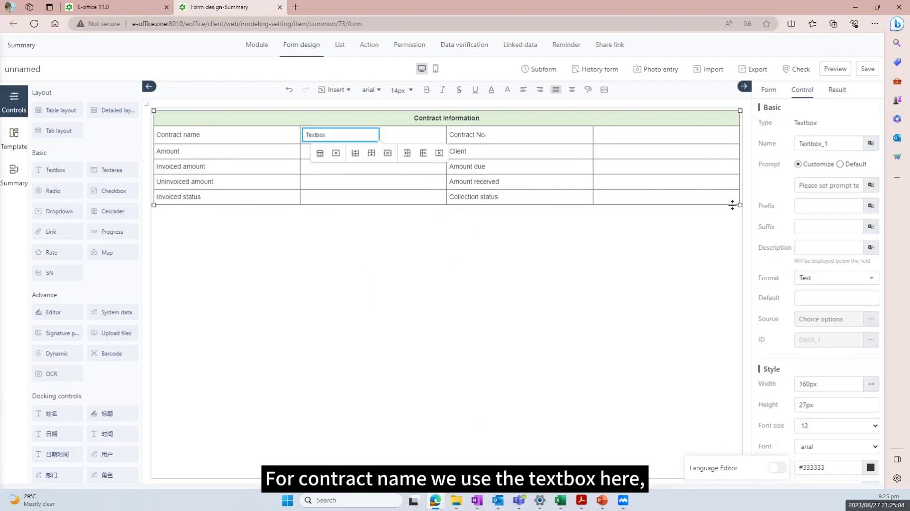
click(871, 384)
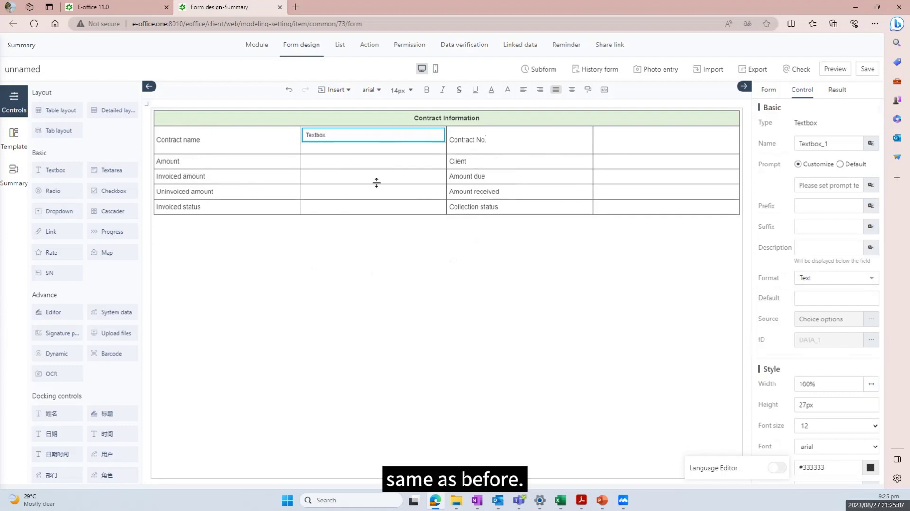
Name the textbox beside the "Contract name" label "Contract name".
click(232, 140)
drag(181, 133, 160, 135)
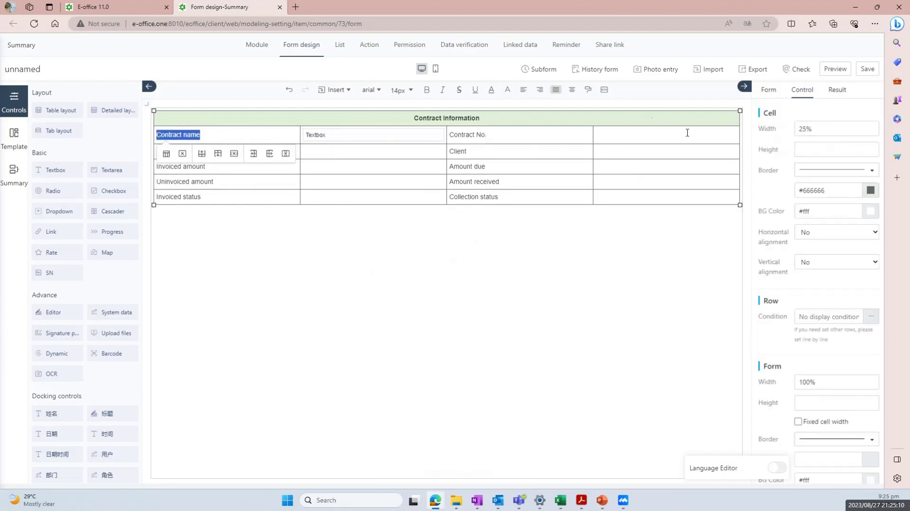
click(417, 139)
drag(831, 143, 784, 148)
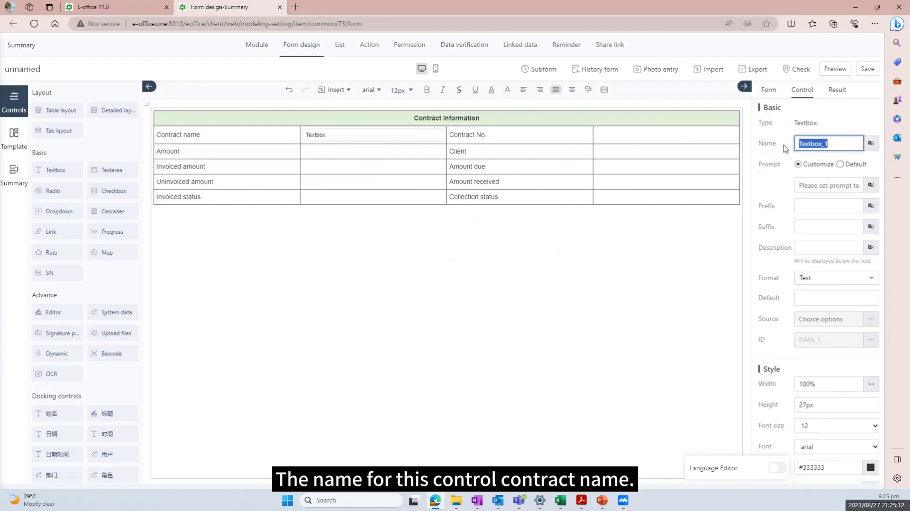
text(Contract name)
click(664, 258)
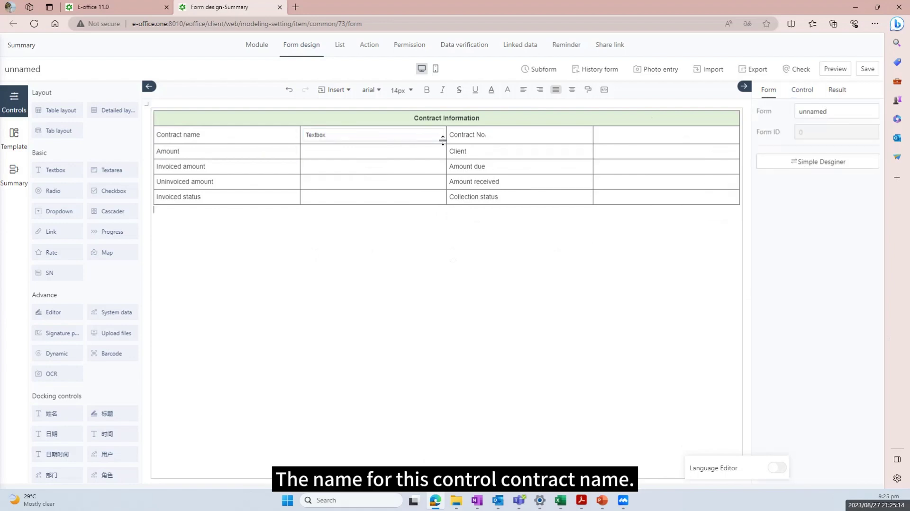
Insert a textbox named "Contract No." beside the "Contract No." label and stretch it to the full cell width.
click(647, 135)
click(55, 170)
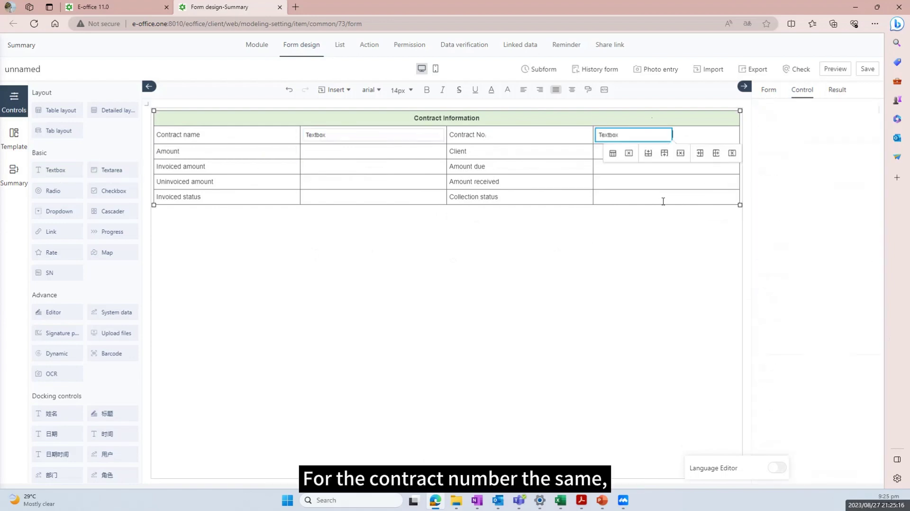
drag(505, 137, 449, 135)
key(ctrl+c)
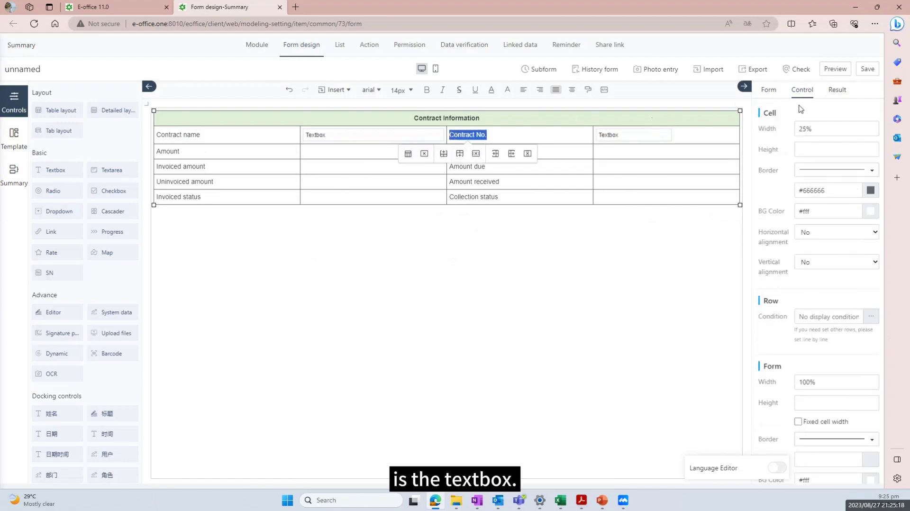
click(656, 138)
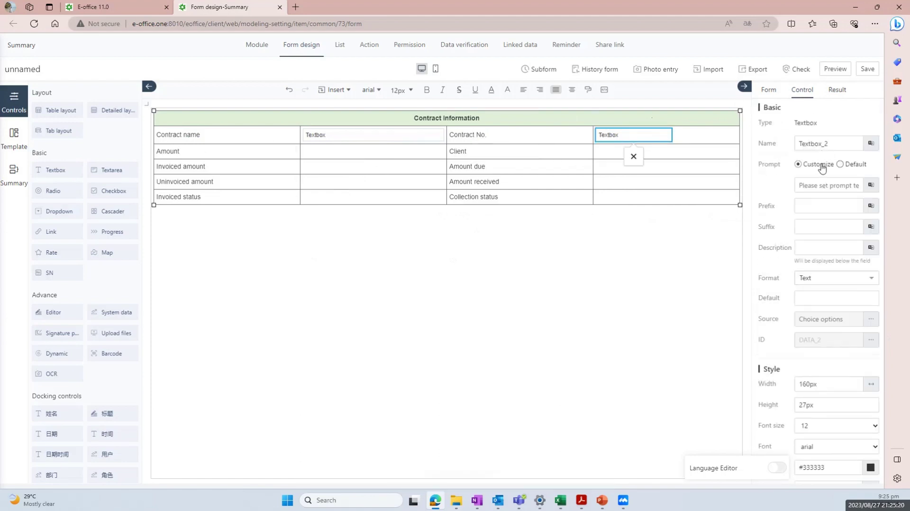
double_click(796, 143)
key(ctrl+v)
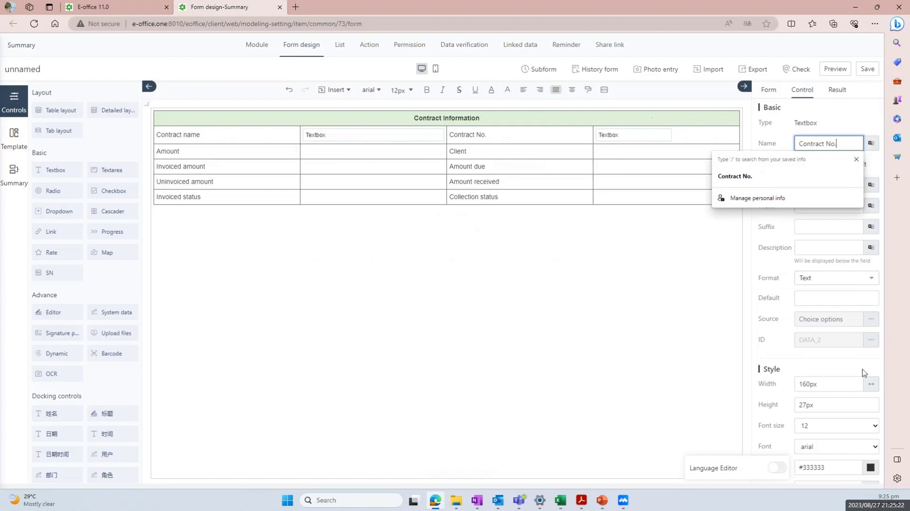
click(415, 259)
Insert a textbox in the cell beside the "Amount" label and name it "Amount".
click(315, 154)
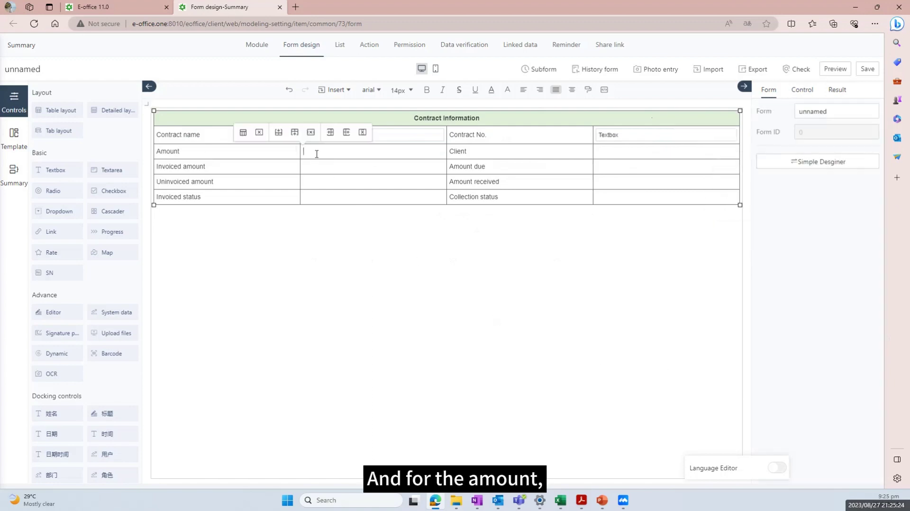
click(67, 170)
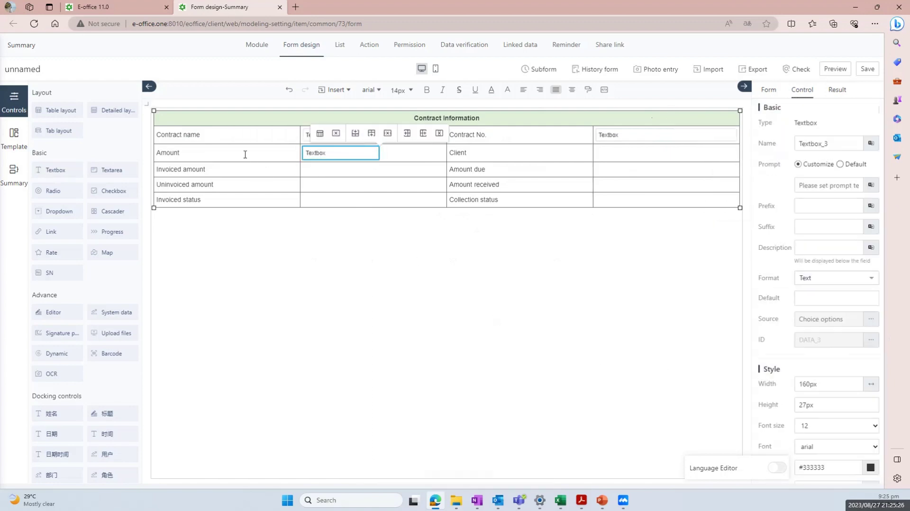
drag(179, 153, 159, 160)
key(ctrl+c)
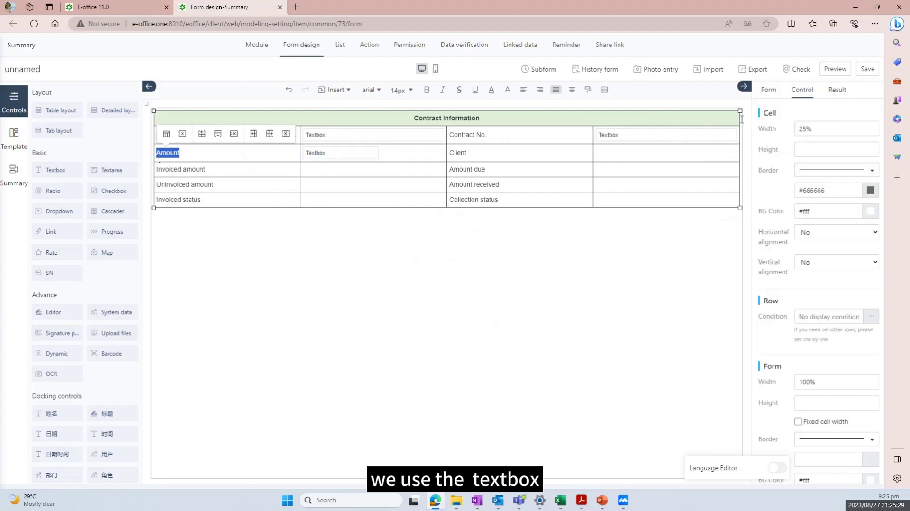
click(341, 154)
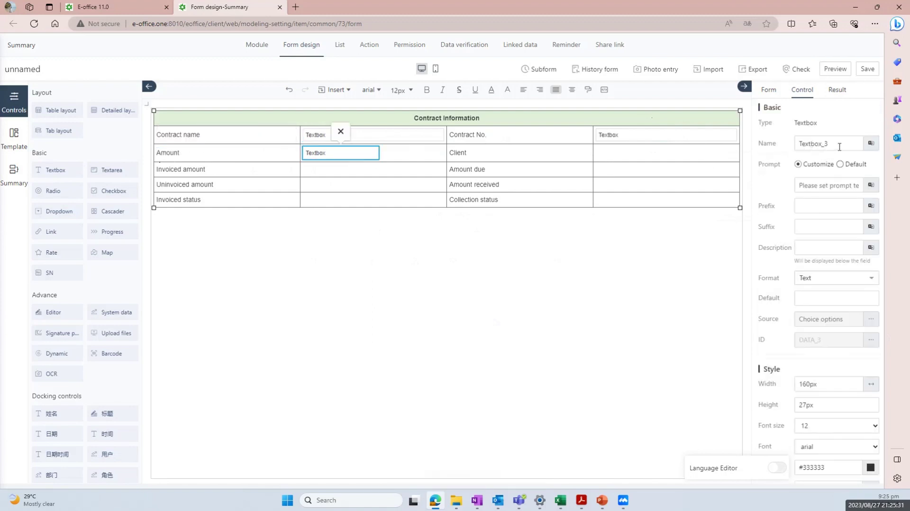
drag(839, 147, 788, 148)
key(ctrl+v)
click(767, 291)
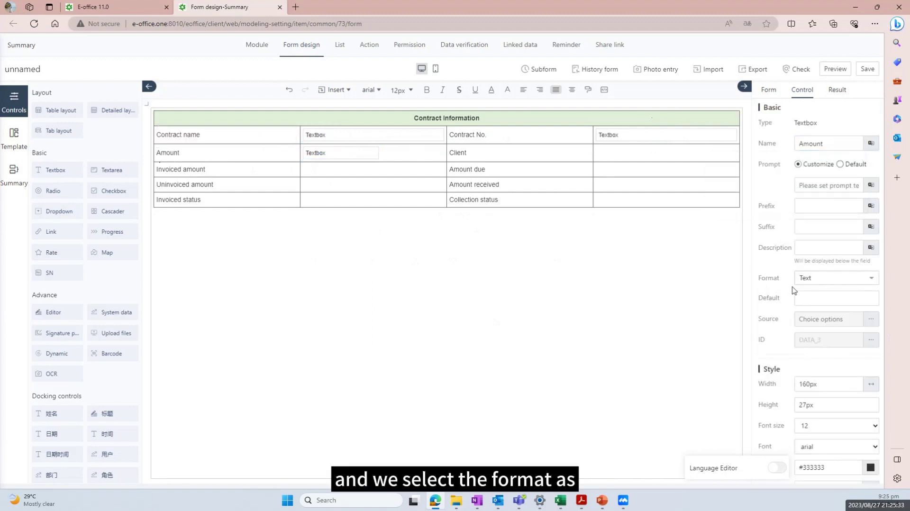
Format the "Amount" textbox as Number with rounding and 2 decimals, and stretch it to the full cell width.
click(814, 279)
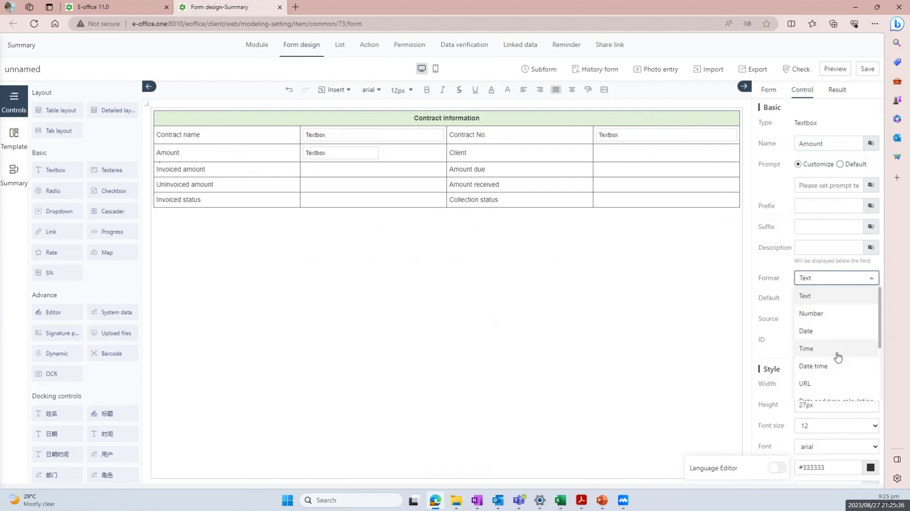
click(830, 317)
click(811, 299)
click(813, 353)
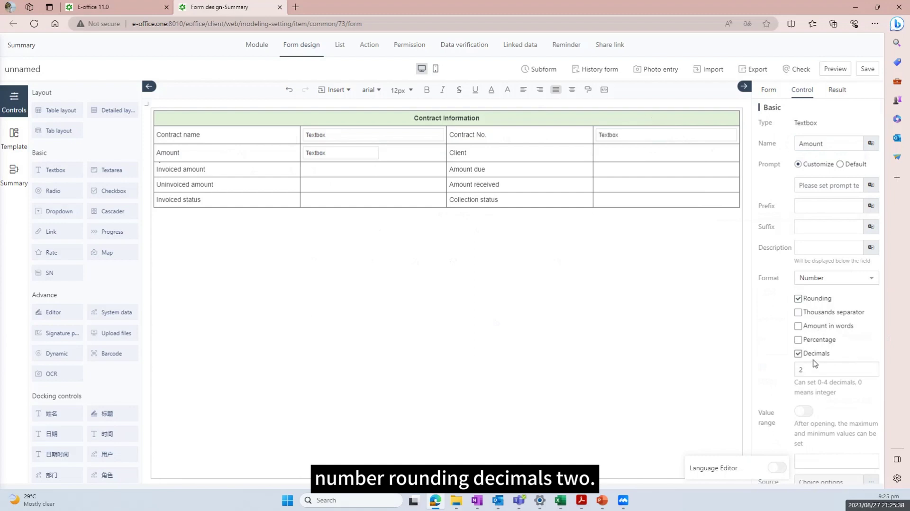
click(464, 333)
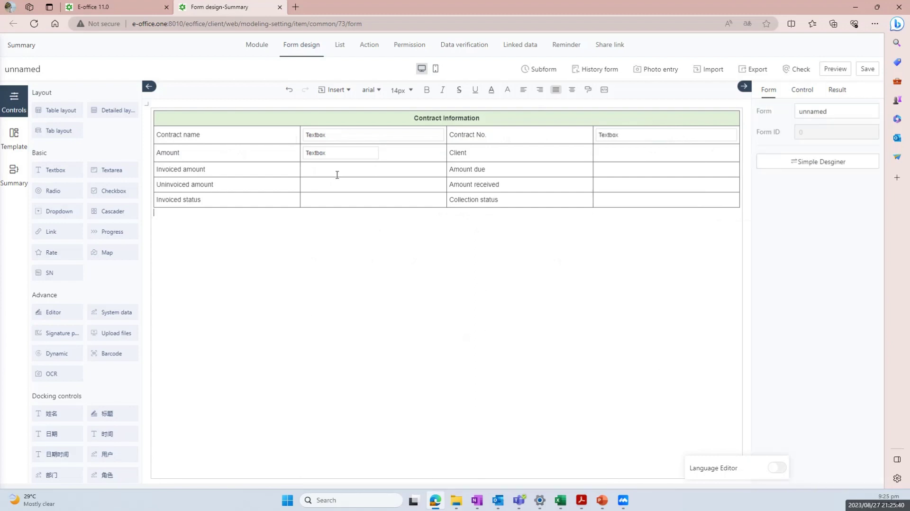
click(333, 156)
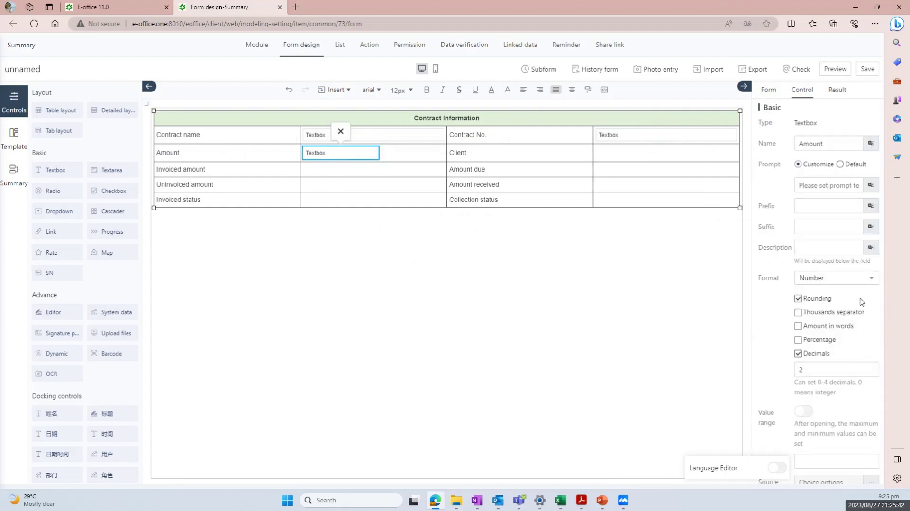
scroll(862, 327, down, 3)
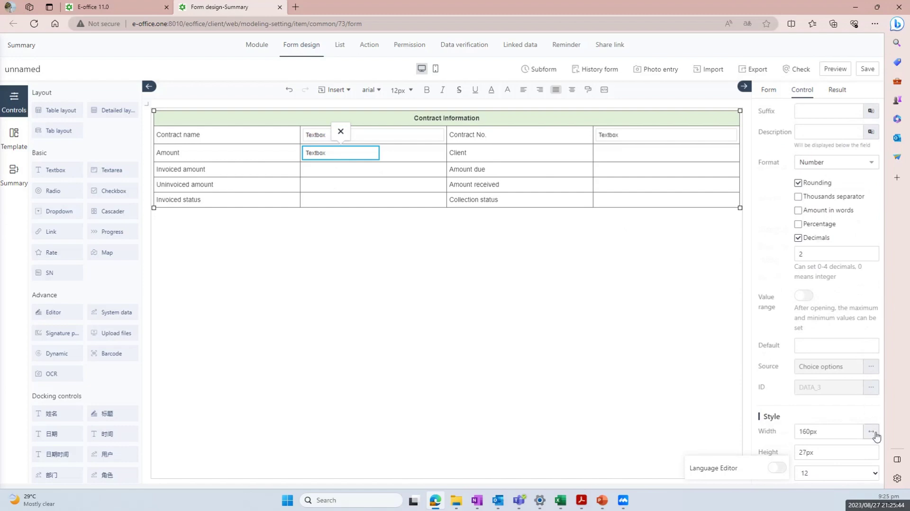
Insert a System data control in the cell beside the "Client" label.
click(614, 155)
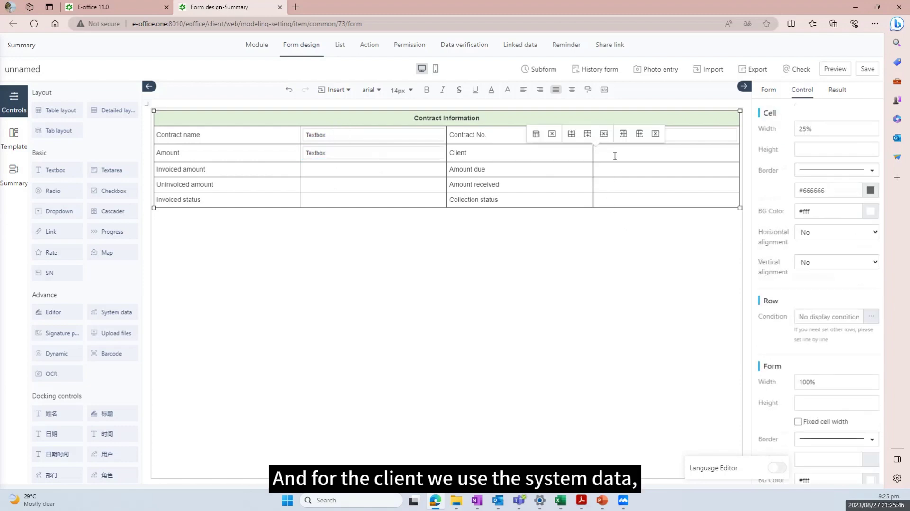
click(126, 313)
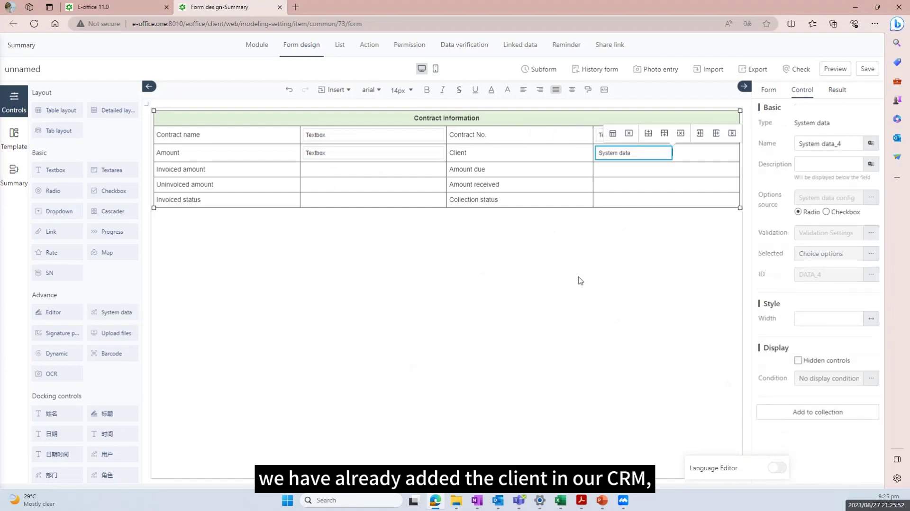
Look up the CRM application in the e-office list of all applications, then return to the Summary form design.
click(137, 4)
click(295, 49)
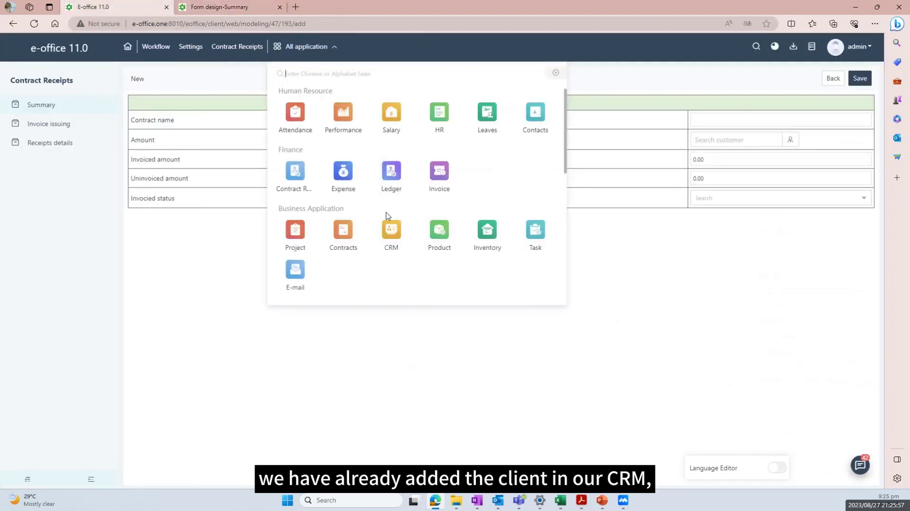
click(241, 6)
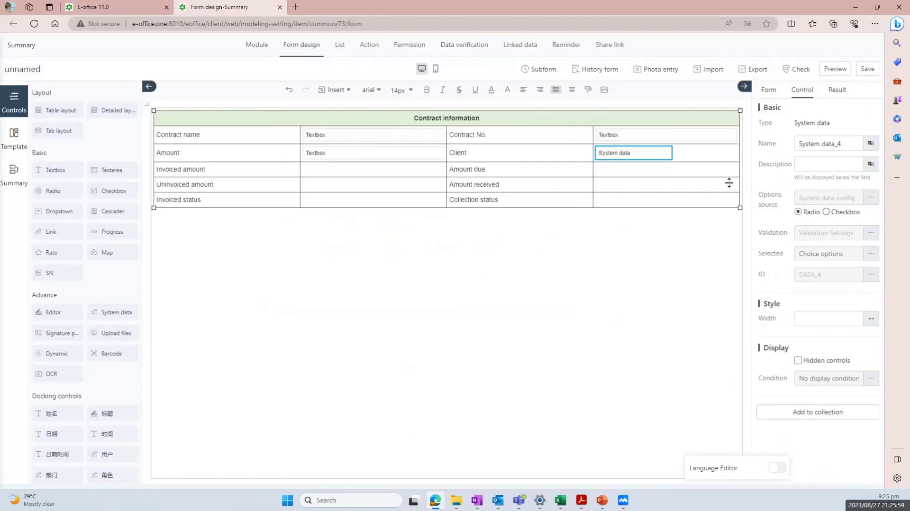
Stretch the System data control beside the "Client" label to the full cell width.
click(871, 318)
click(624, 176)
click(624, 154)
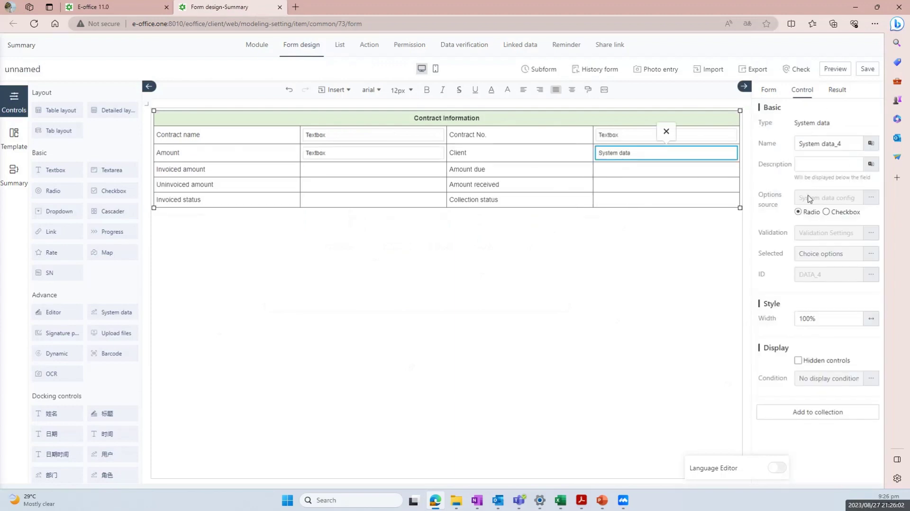
Name the System data control "Client", copying the text of its label.
double_click(452, 154)
key(ctrl+c)
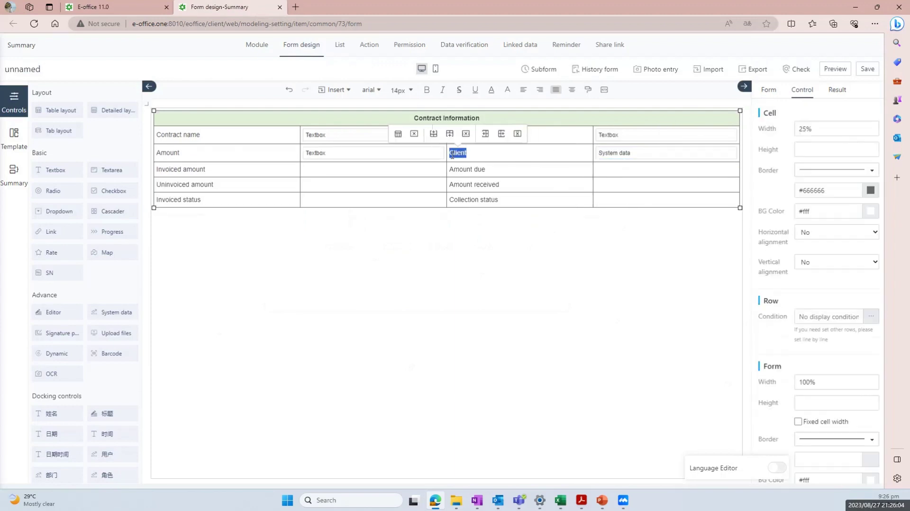
click(837, 129)
click(649, 157)
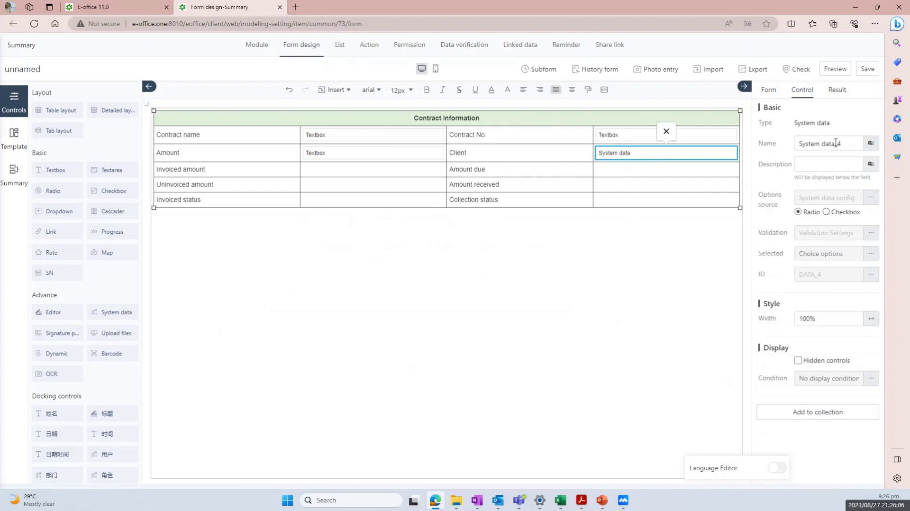
drag(844, 145, 762, 144)
key(ctrl+v)
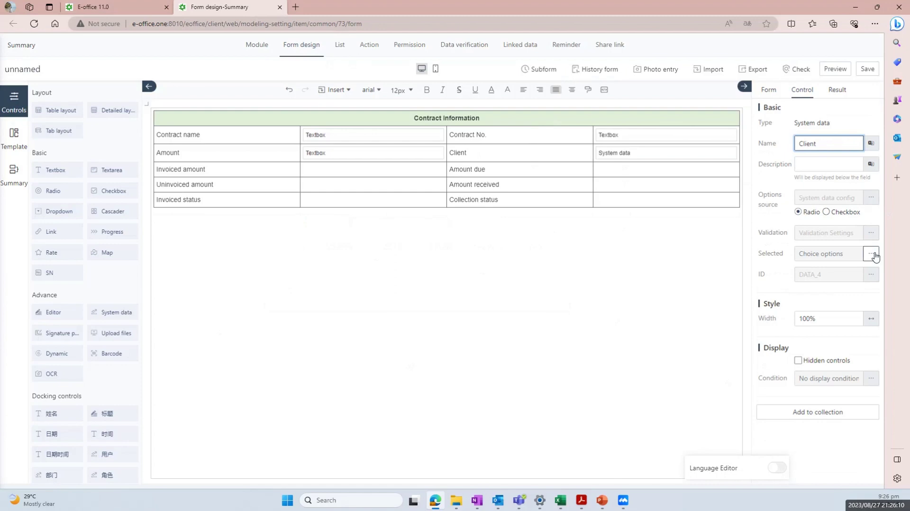
Set the "Client" control's options source to the CRM system application's Customer data, with the default option Empty.
click(871, 197)
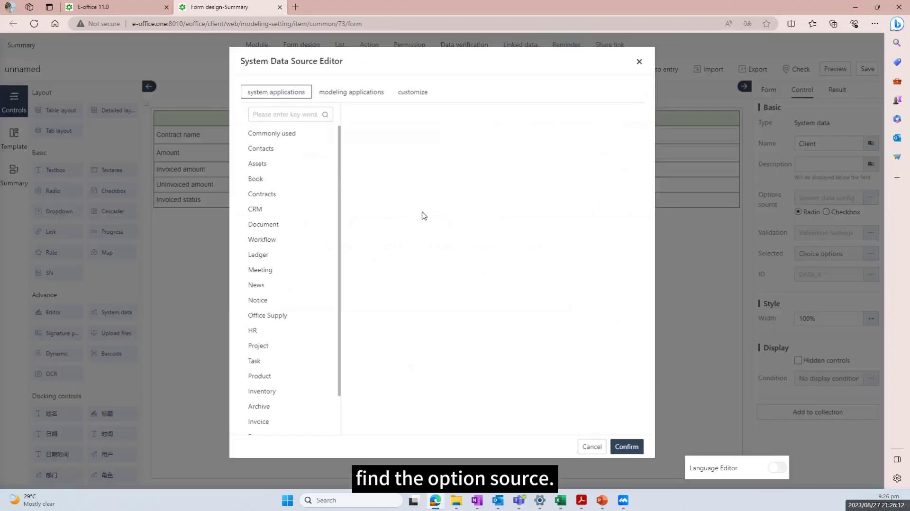
click(289, 209)
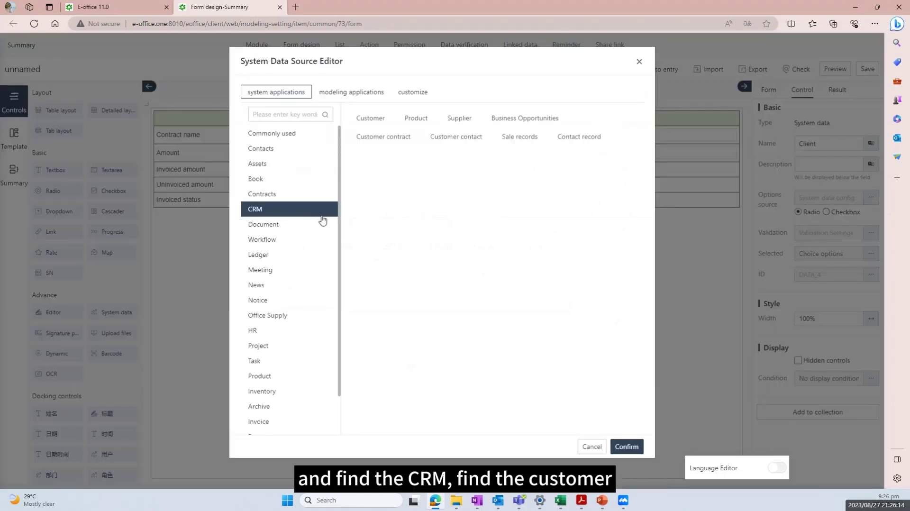
click(368, 121)
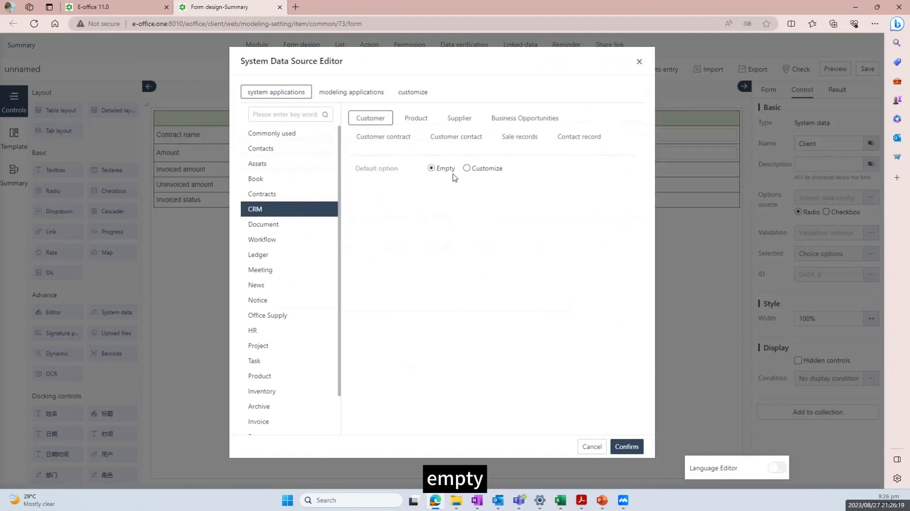
click(626, 447)
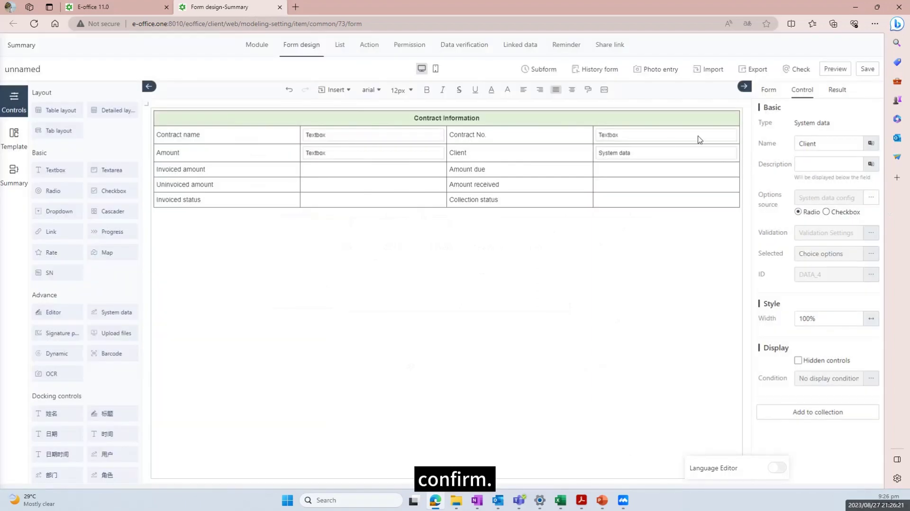
Insert a textbox in the cell beside the "Invoiced amount" label and name it "Invoiced amount".
click(320, 169)
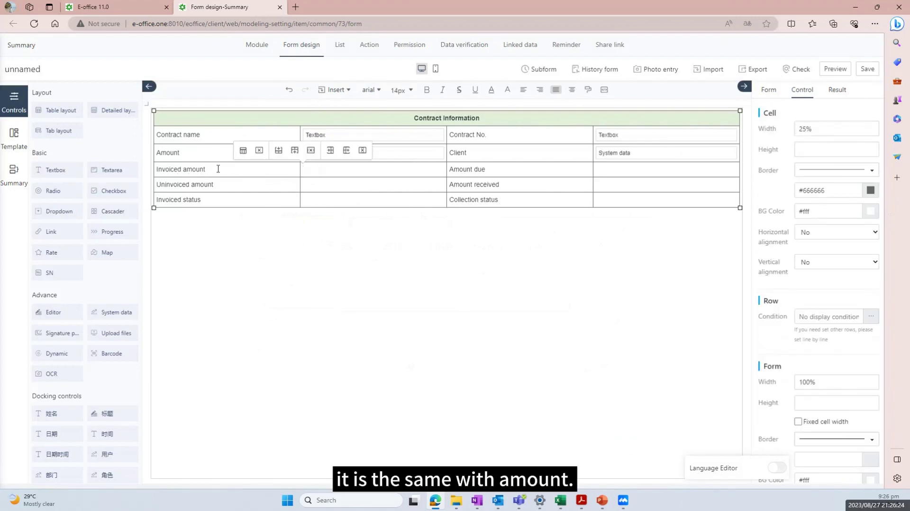
click(73, 170)
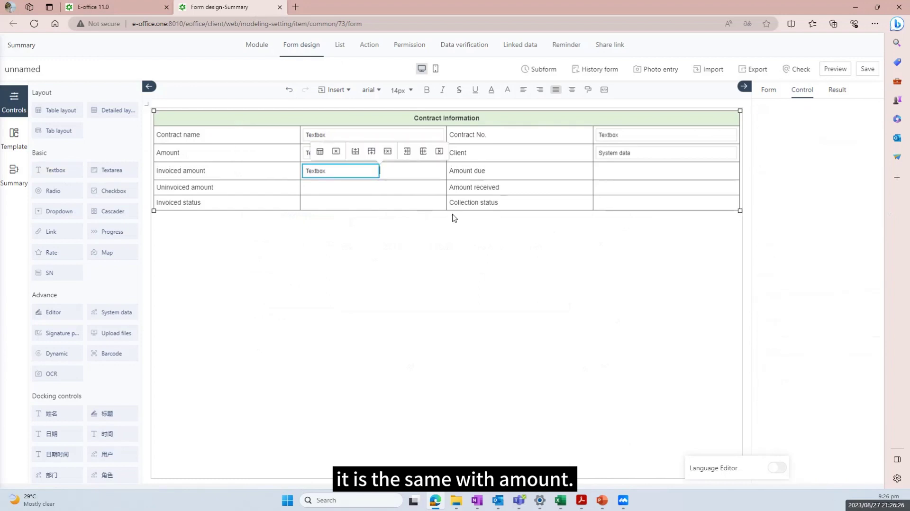
drag(205, 171, 157, 175)
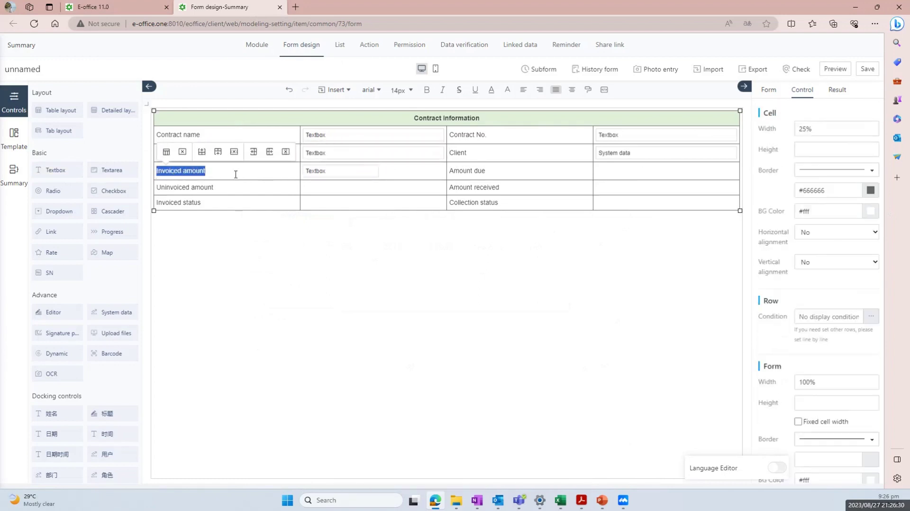
click(769, 91)
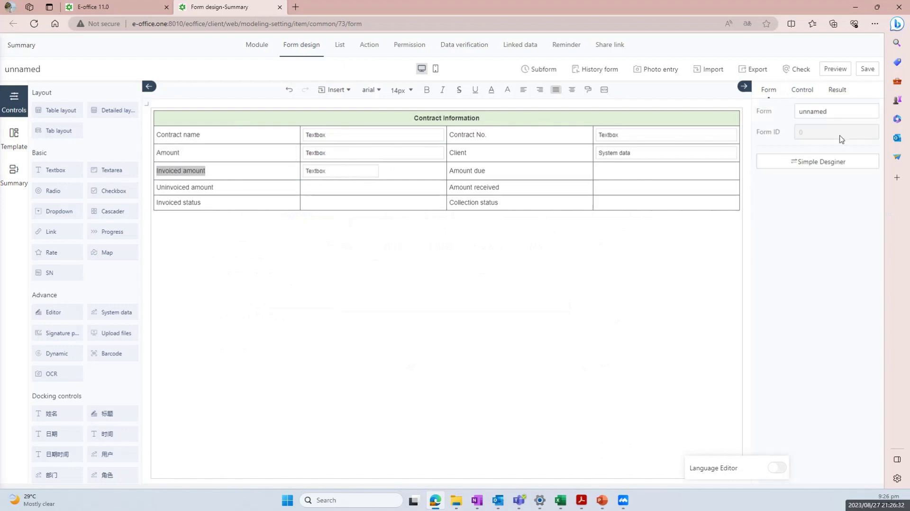
double_click(826, 111)
click(363, 178)
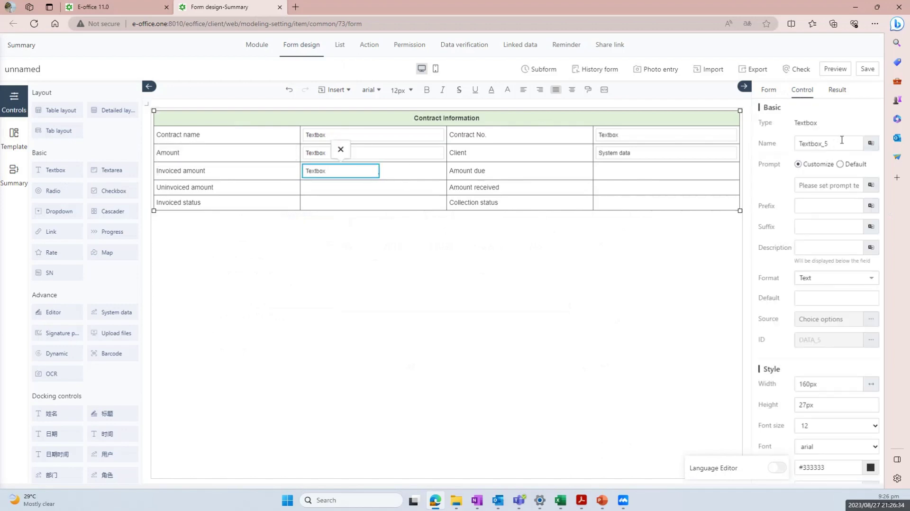
drag(844, 143, 755, 144)
text(Invoiced amount)
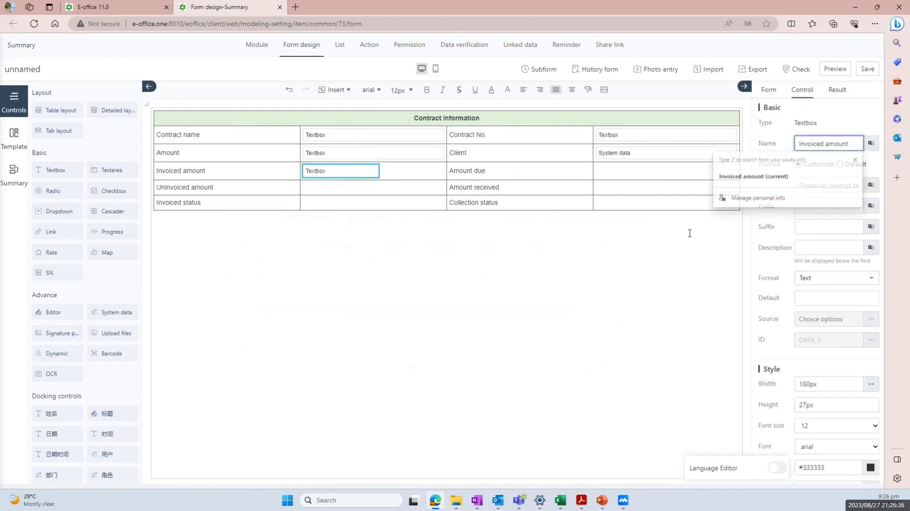
Stretch the "Invoiced amount" textbox to the full cell width and format it as Number with rounding and 2 decimals.
click(871, 383)
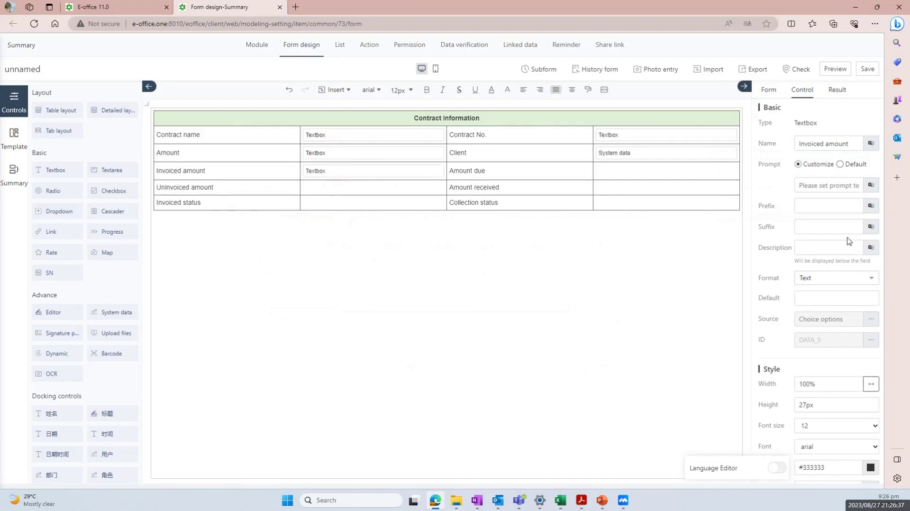
click(397, 177)
click(825, 278)
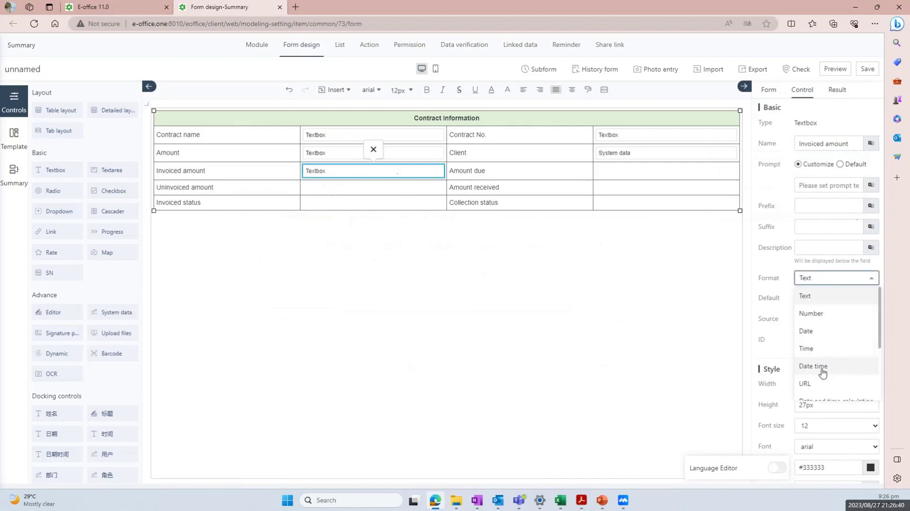
scroll(824, 369, down, 1)
click(798, 298)
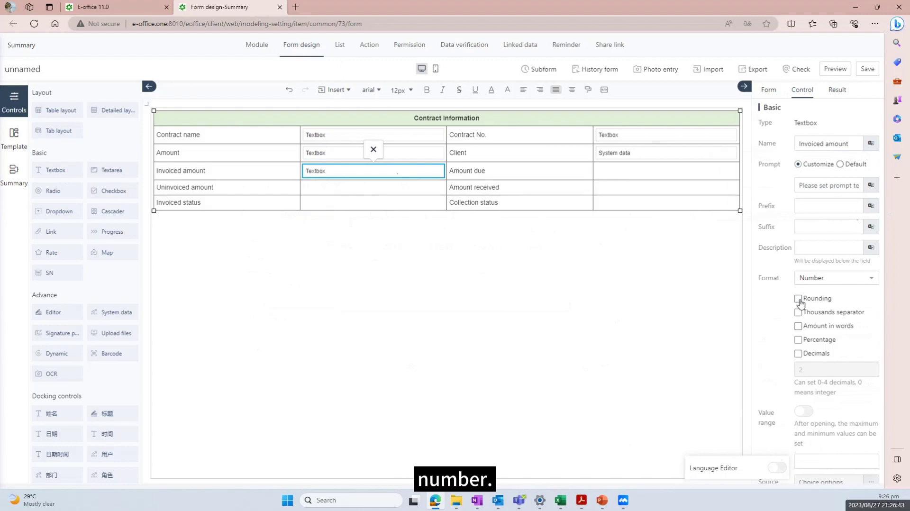
click(361, 221)
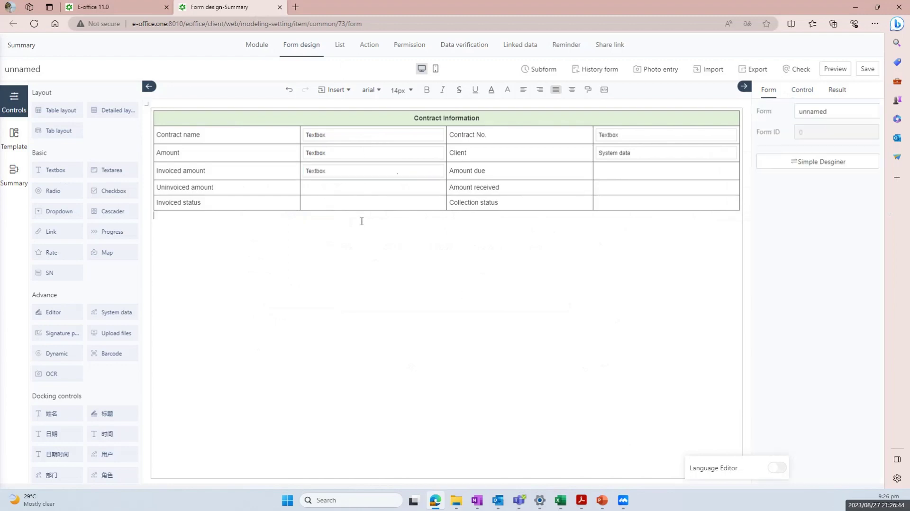
click(327, 175)
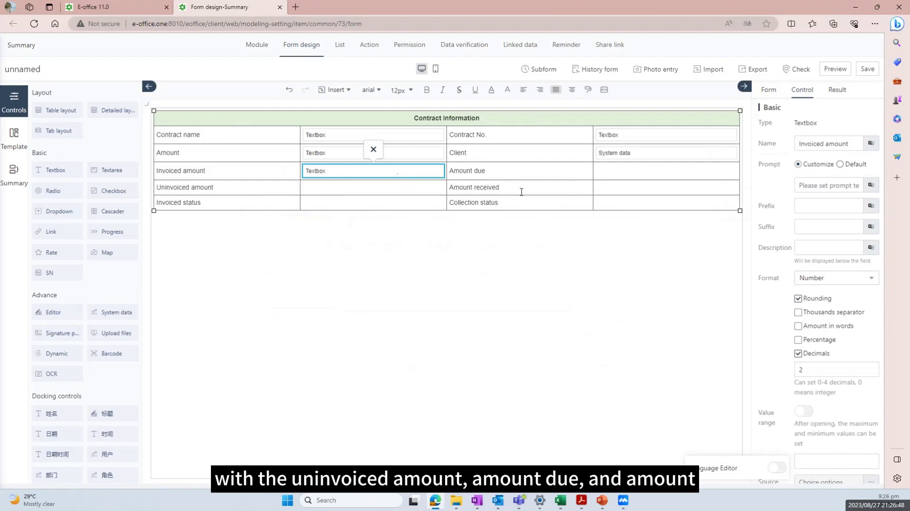
Insert a textbox in the cell beside the "Uninvoiced amount" label and stretch it to the full cell width.
click(320, 188)
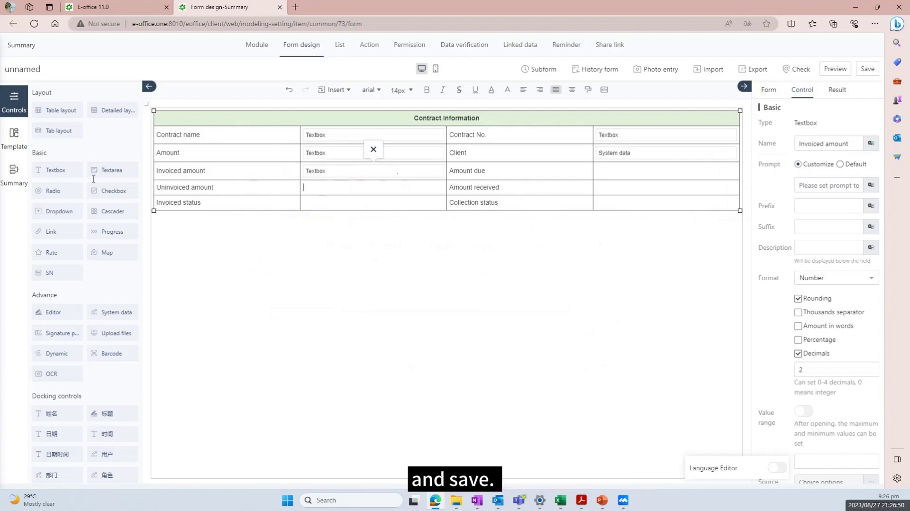
click(53, 170)
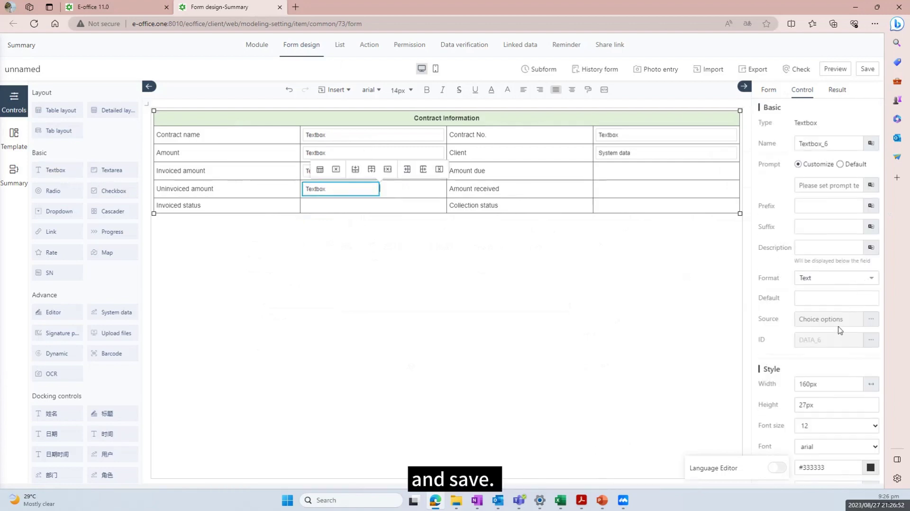
click(869, 385)
click(406, 240)
Format the textbox beside the "Uninvoiced amount" label as Number with rounding and 2 decimals.
click(388, 190)
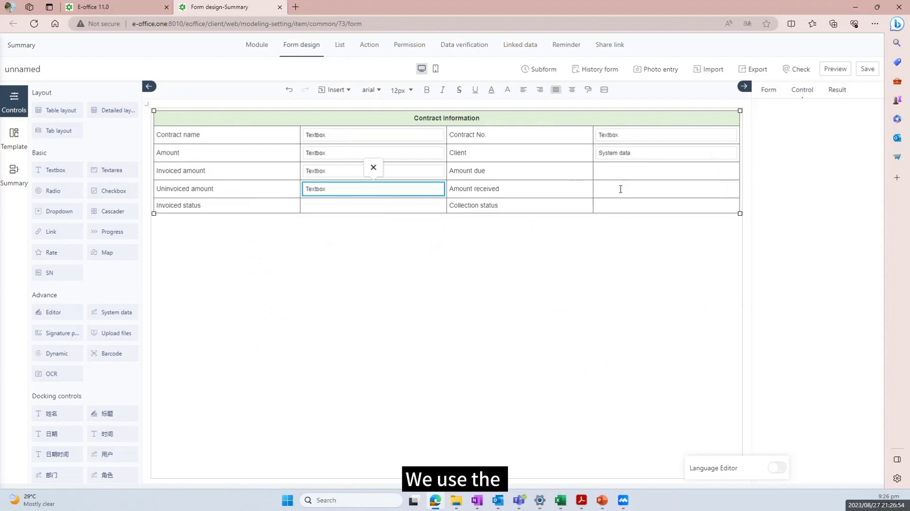
click(769, 90)
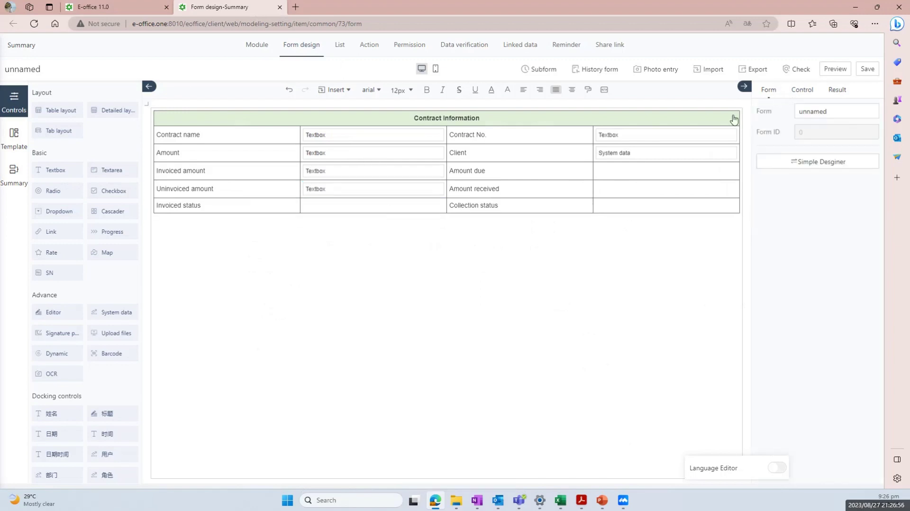
click(406, 193)
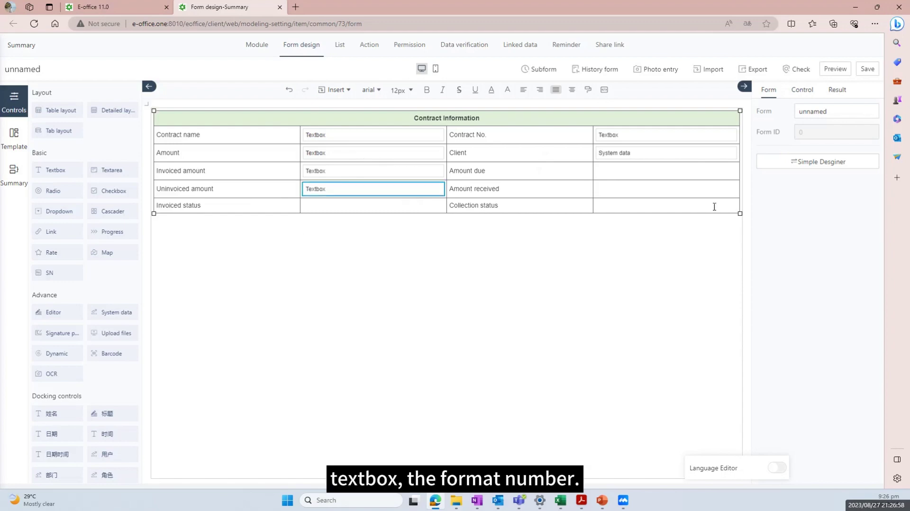
click(848, 278)
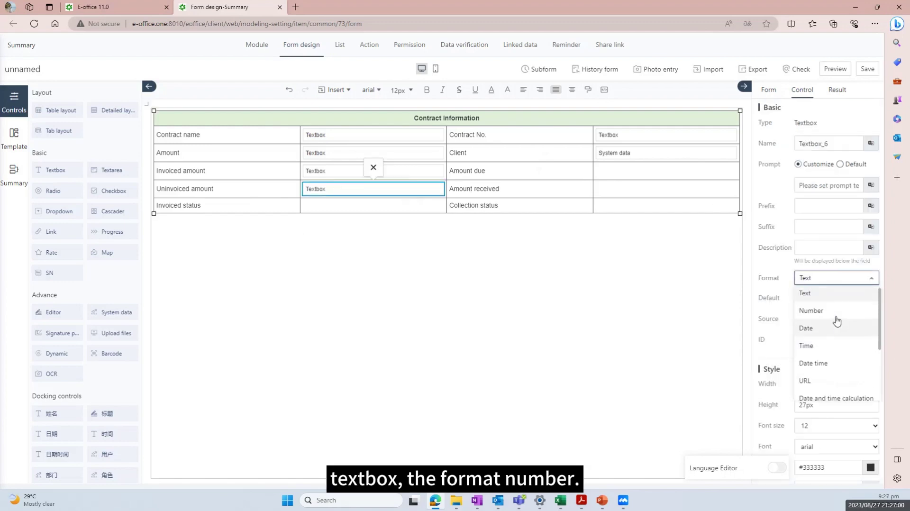
click(834, 311)
click(797, 298)
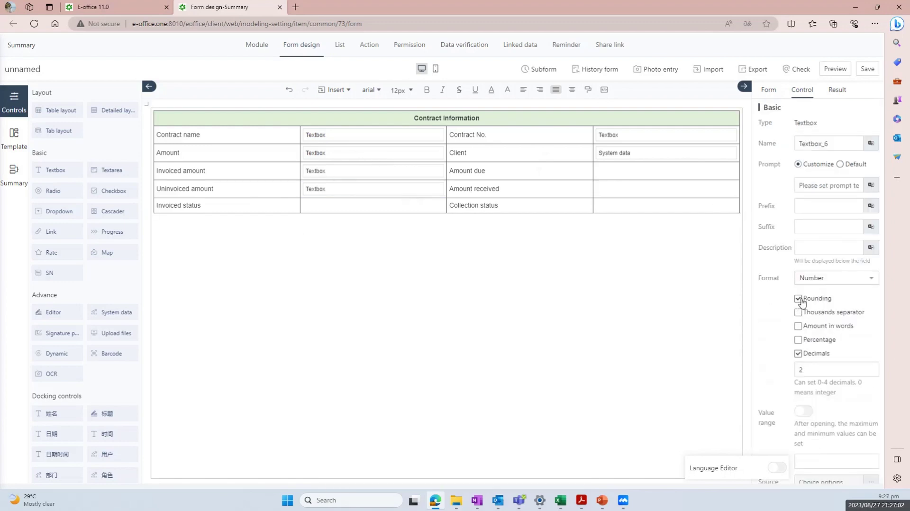
Name the textbox beside the "Uninvoiced amount" label "Uninvoiced amount", copying the label's text.
drag(254, 191, 157, 192)
key(ctrl+c)
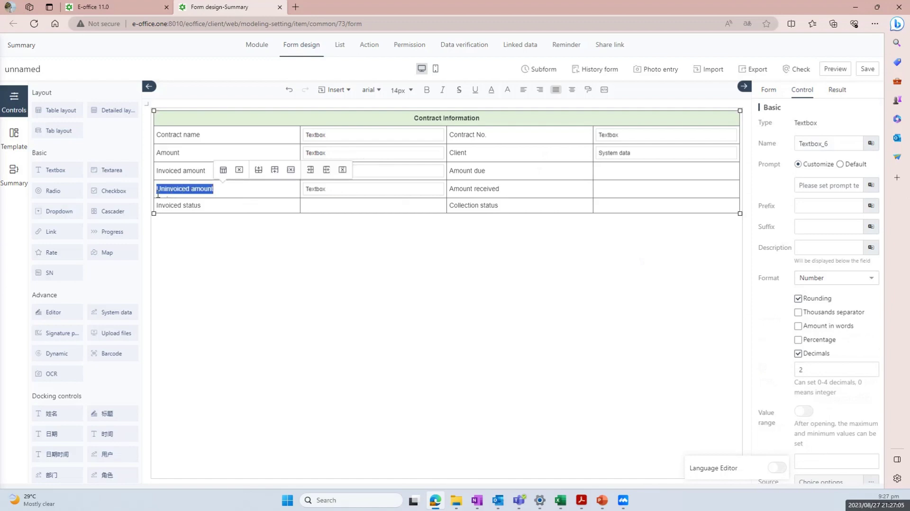
click(360, 189)
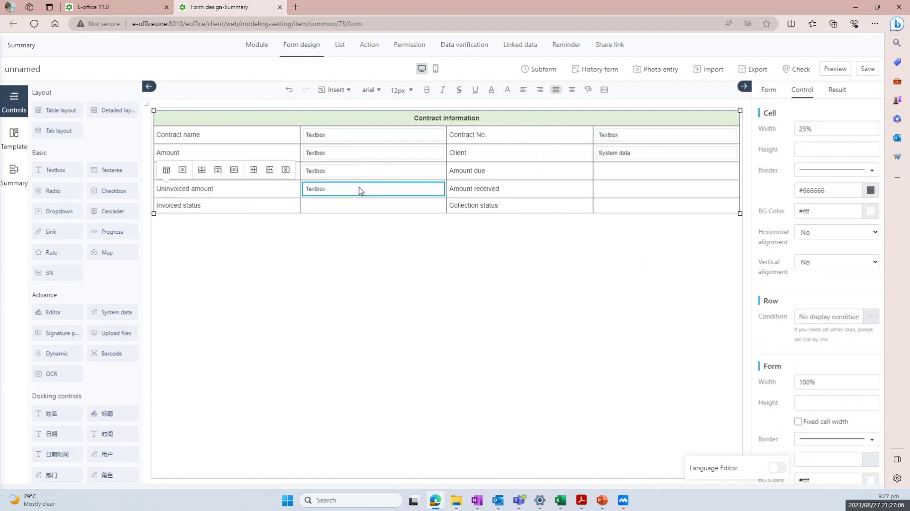
double_click(829, 143)
key(ctrl+v)
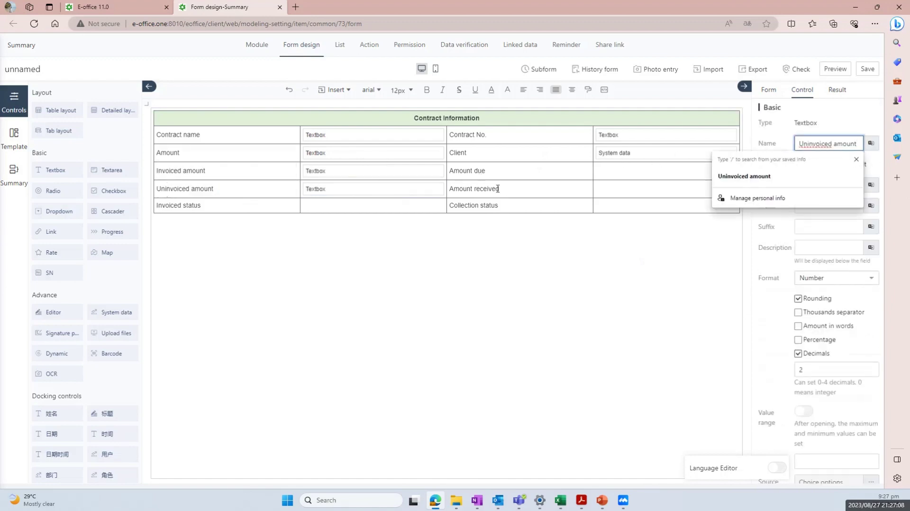
click(507, 189)
key(Return)
key(BackSpace)
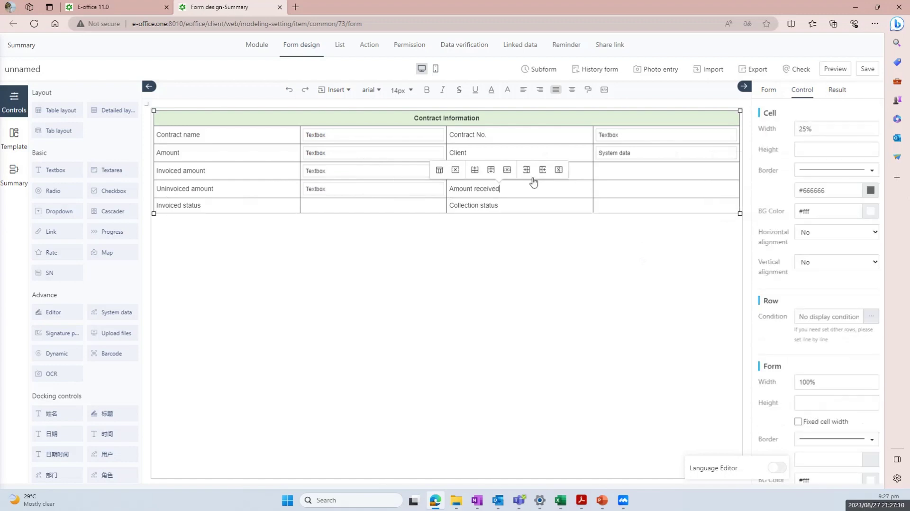
Insert a textbox in the cell beside the "Amount due" label and name it "Amount due", copying the label's text.
click(488, 170)
drag(488, 170, 445, 170)
key(ctrl+c)
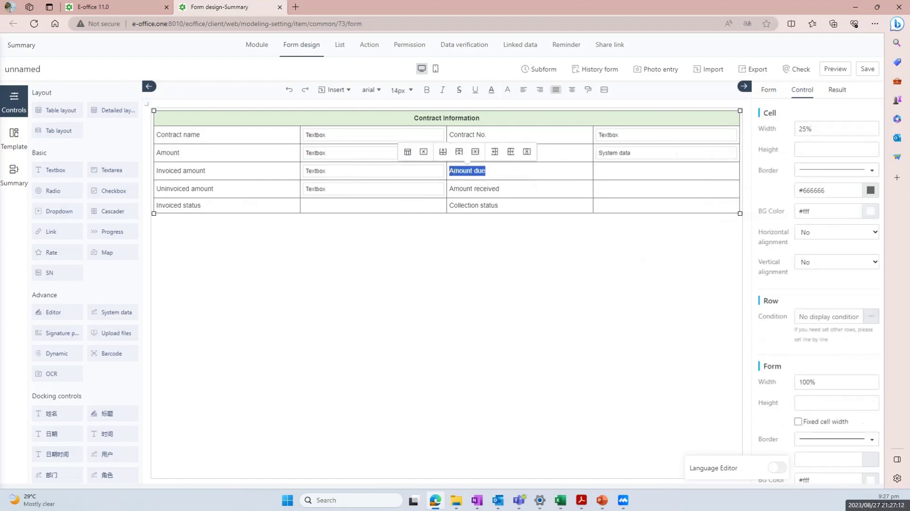
click(60, 170)
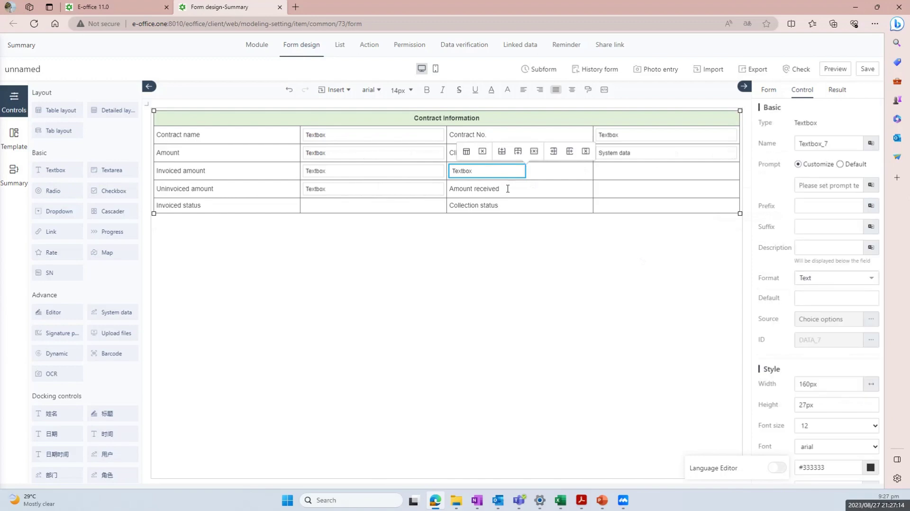
click(605, 170)
click(55, 169)
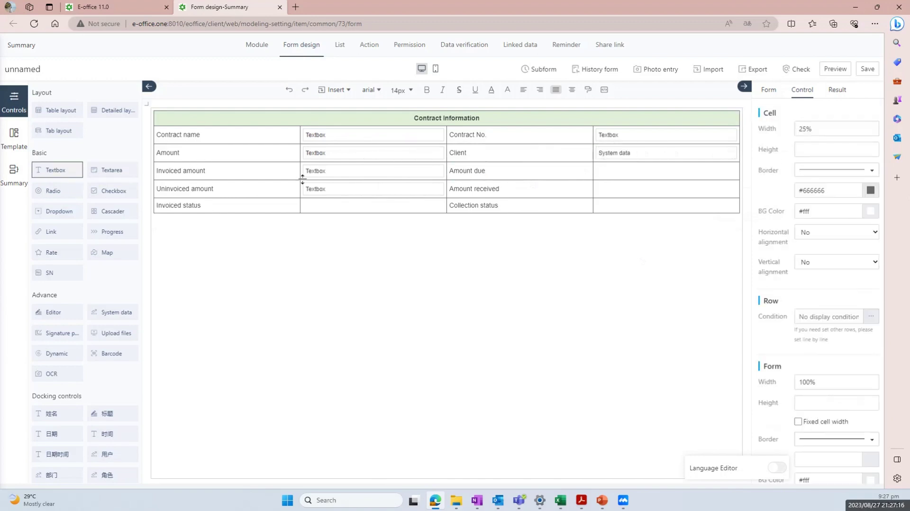
key(ctrl+a)
key(ctrl+v)
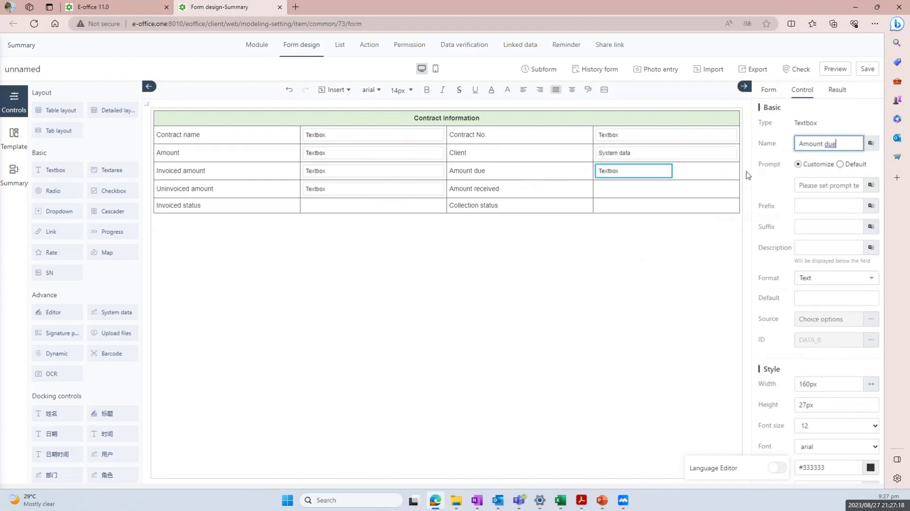
Stretch the "Amount due" textbox to the full cell width and format it as Number with rounding and 2 decimals.
click(657, 171)
click(847, 278)
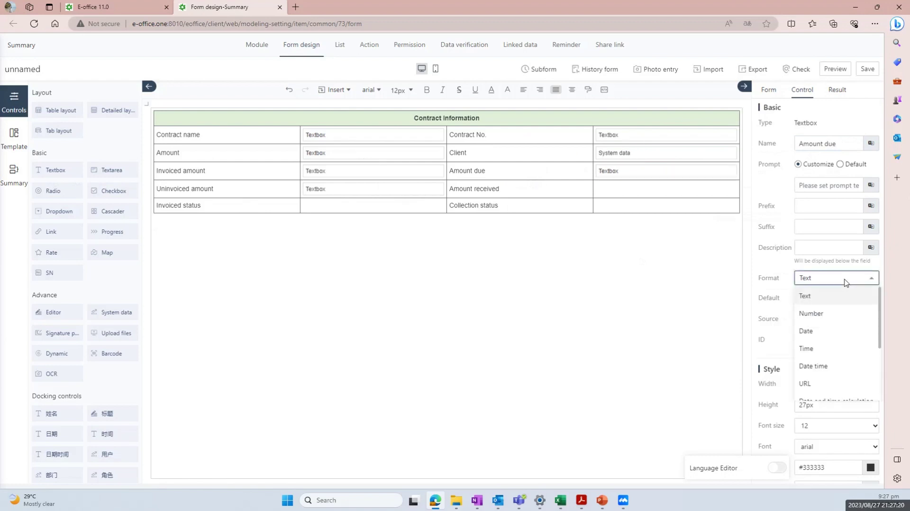
click(823, 314)
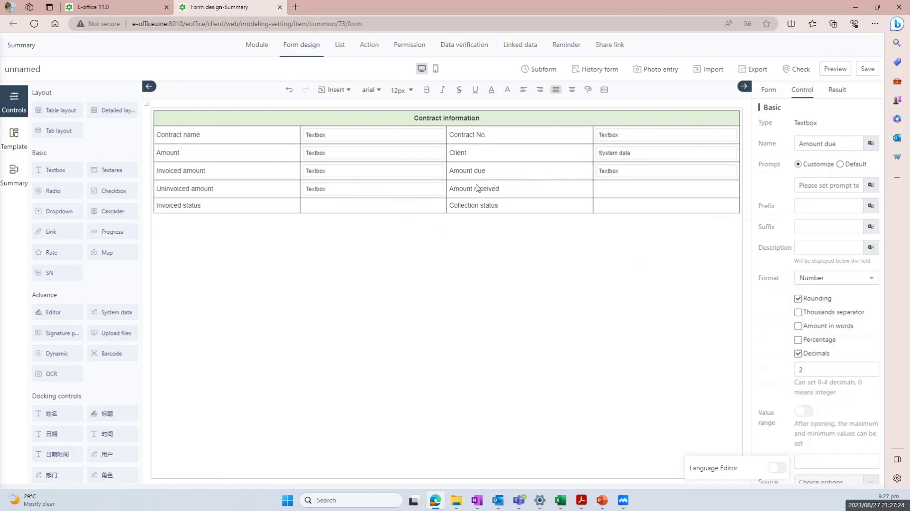
Insert a textbox in the cell beside the "Amount received" label and stretch it to the full cell width.
click(604, 187)
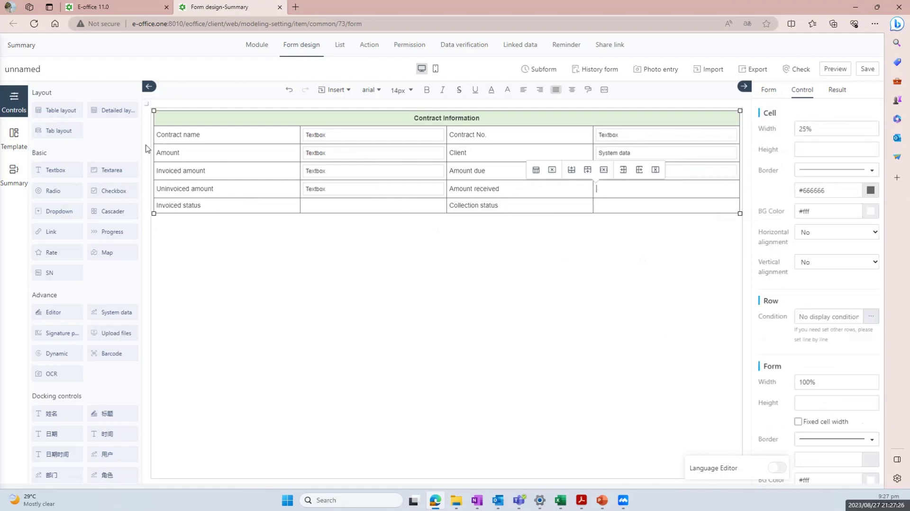
click(71, 171)
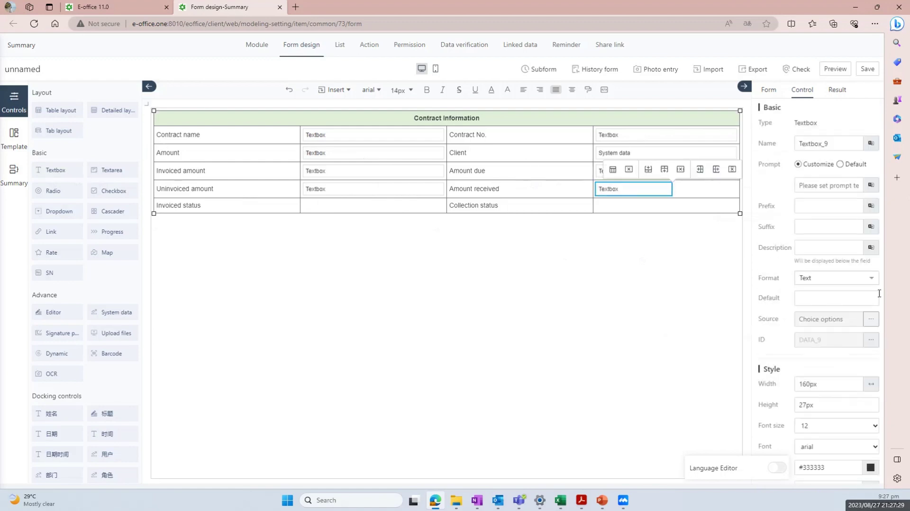
click(650, 248)
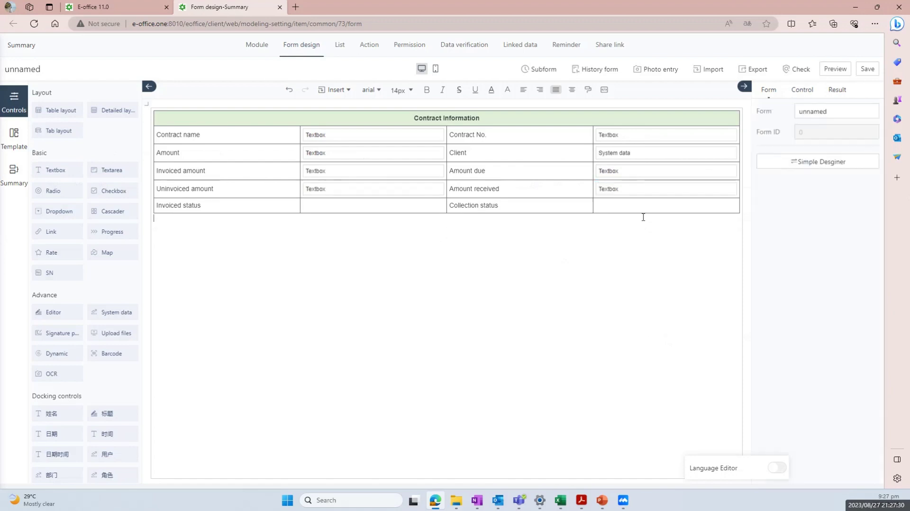
click(636, 193)
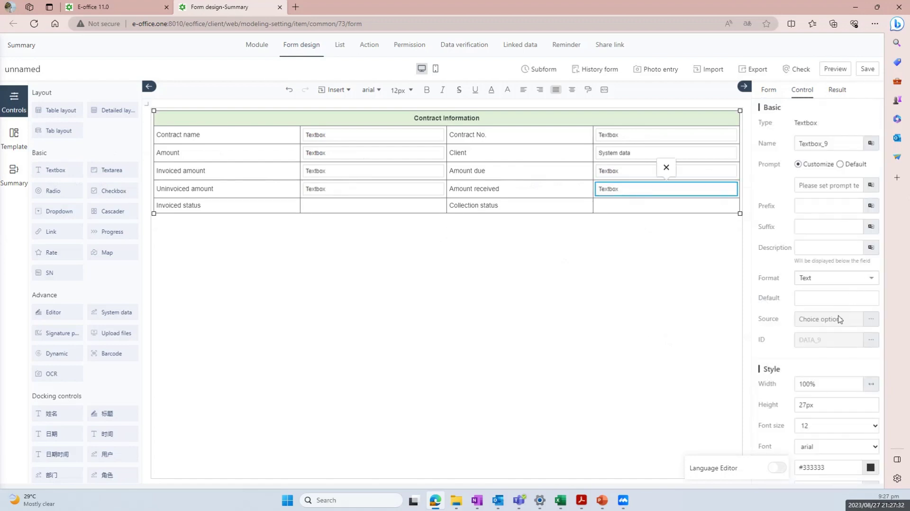
Format the textbox beside the "Amount received" label as Number with rounding and 2 decimals.
click(850, 277)
click(811, 314)
click(798, 298)
click(798, 353)
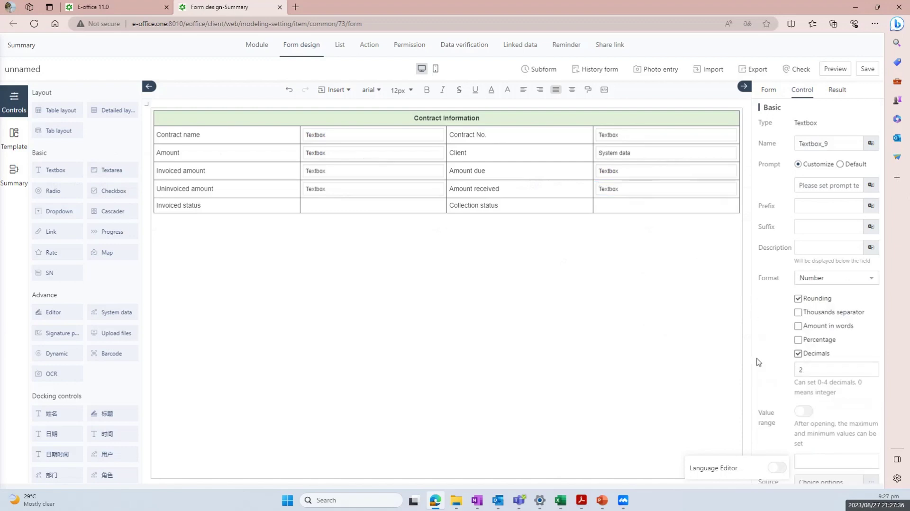
Insert a dropdown in the cell beside the "Invoiced status" label and stretch it to the full cell width.
click(342, 205)
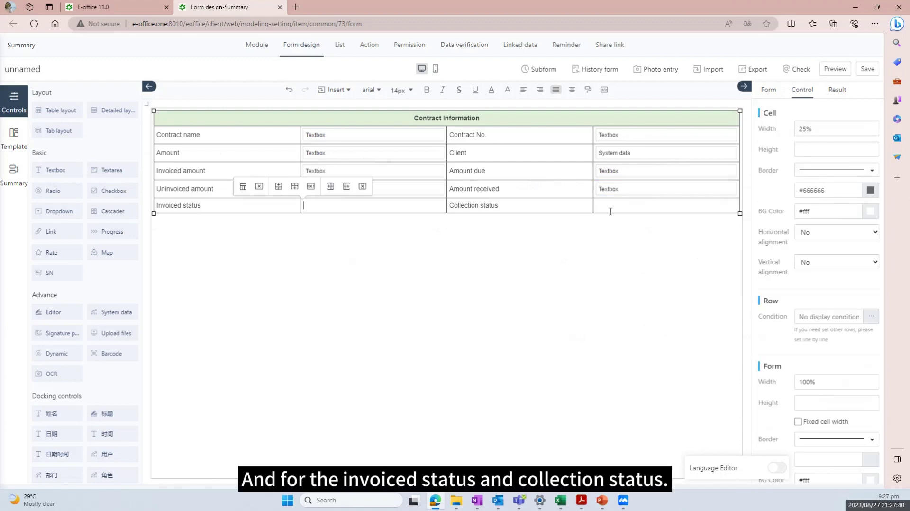
click(61, 211)
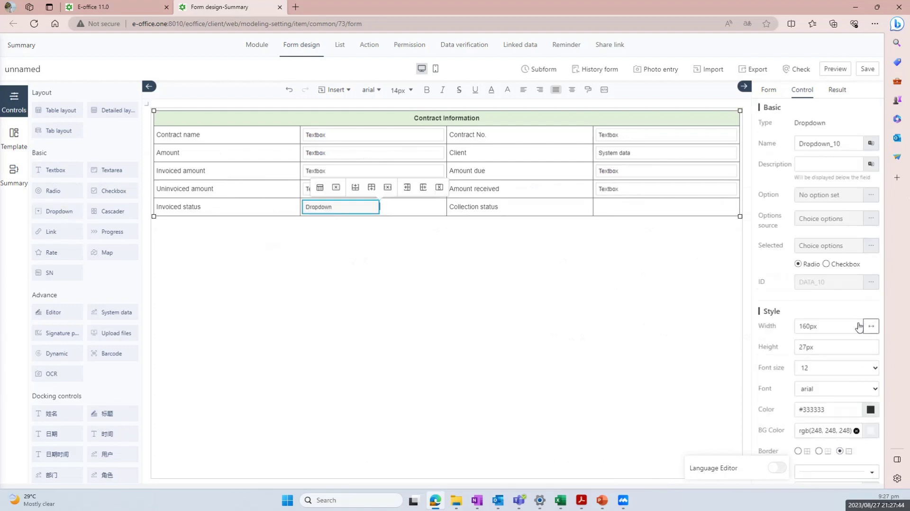
click(871, 325)
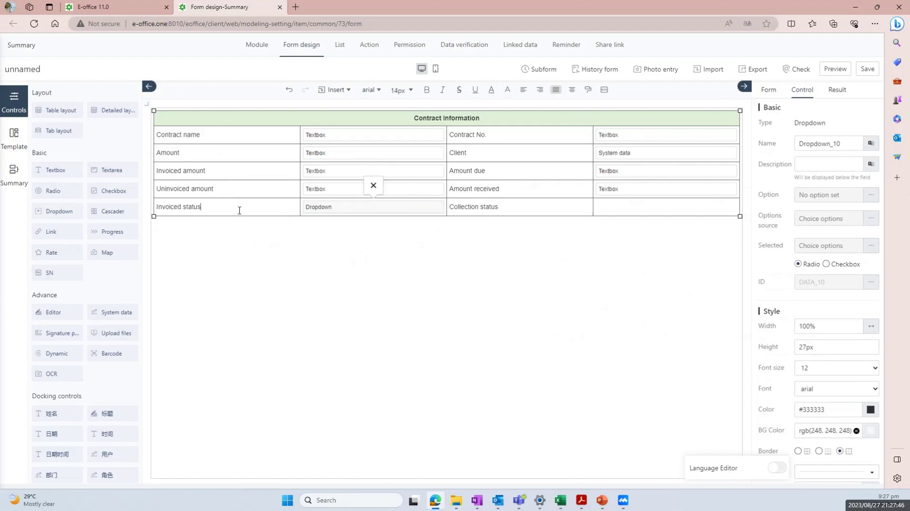
Name the dropdown beside the "Invoiced status" label "Invoiced status", copying the label's text.
drag(236, 207, 159, 212)
key(ctrl+c)
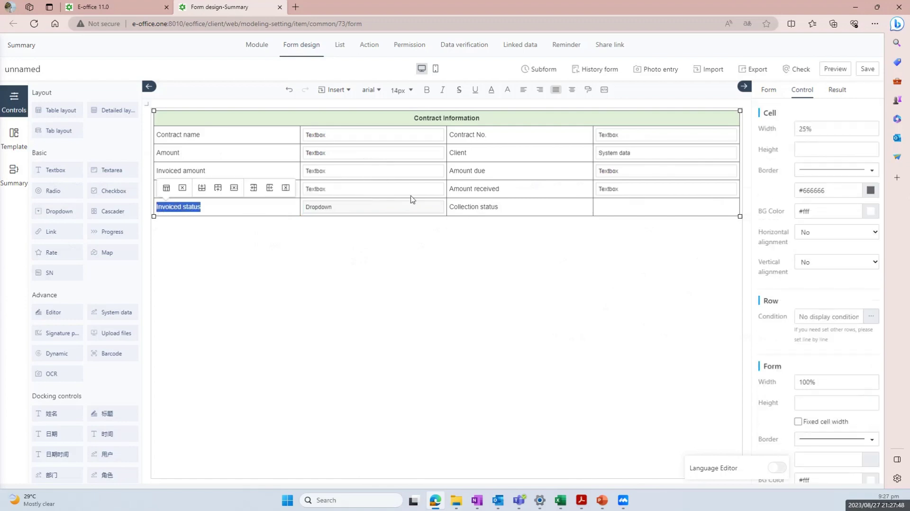
click(436, 206)
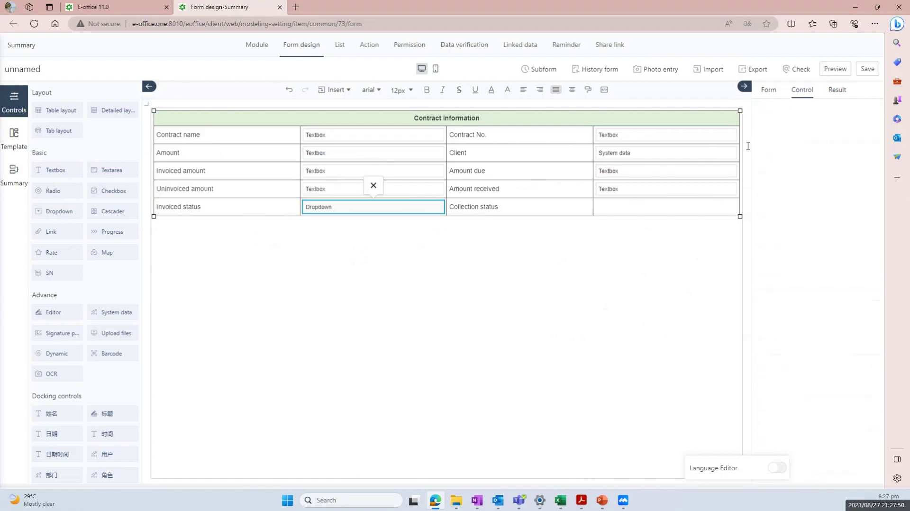
drag(853, 143, 772, 146)
key(ctrl+v)
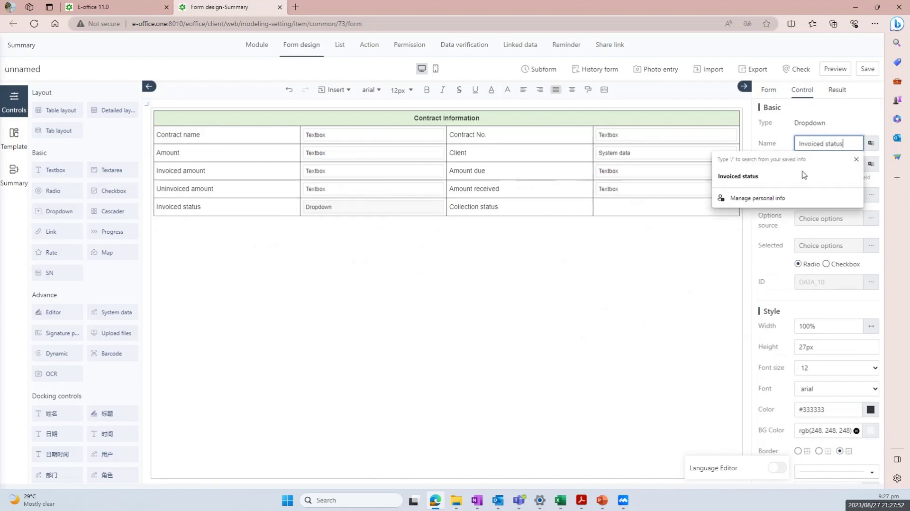
click(765, 273)
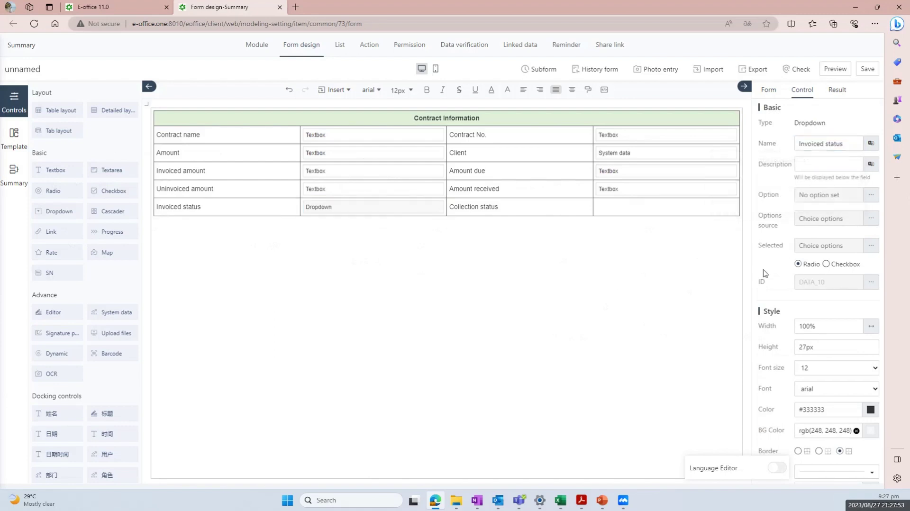
Open the option editor of the "Invoiced status" dropdown and enter "Uninvoiced" as the first option.
click(871, 195)
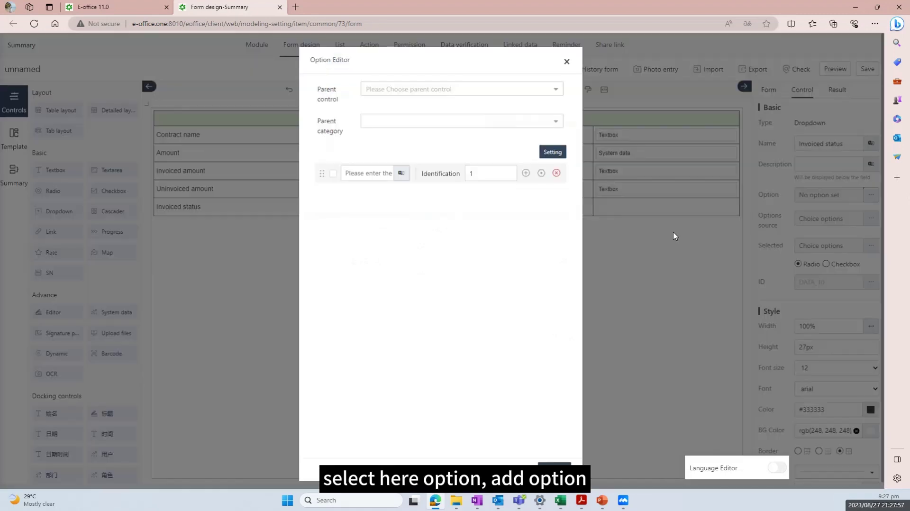
click(372, 177)
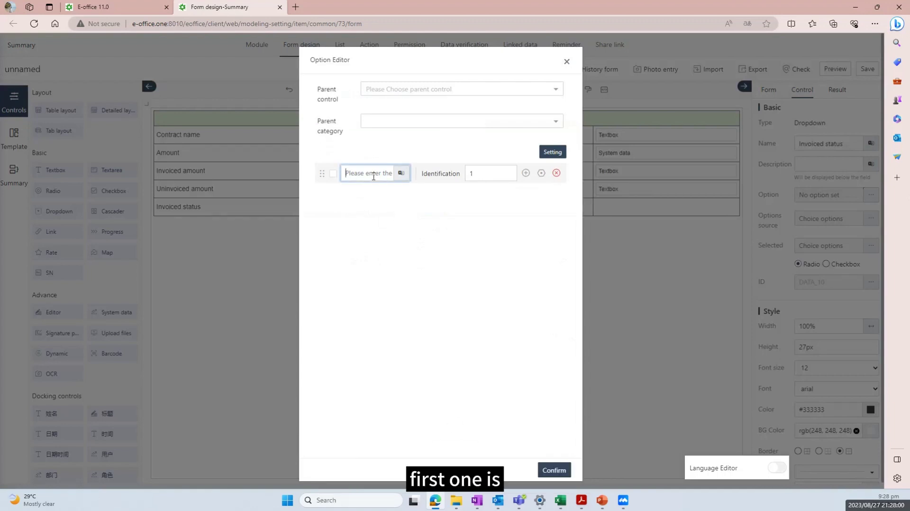
key(Caps_Lock)
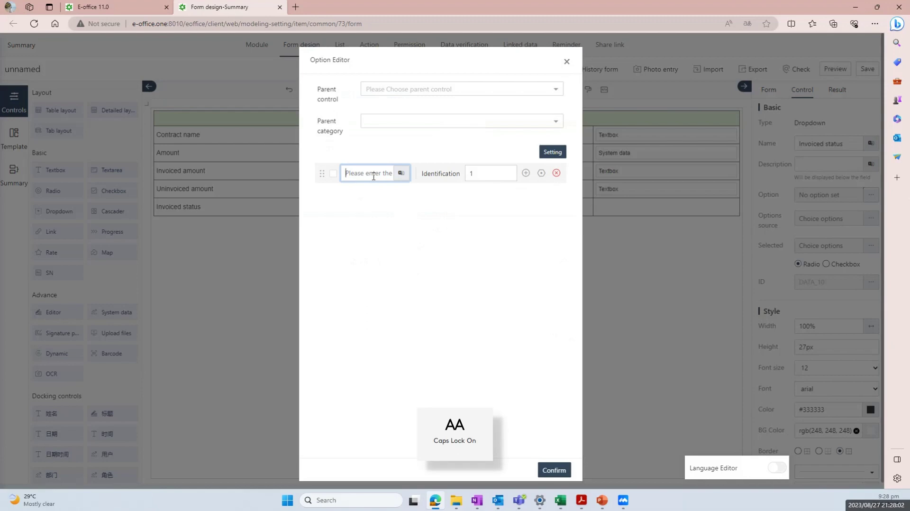
text(U)
key(Caps_Lock)
key(BackSpace)
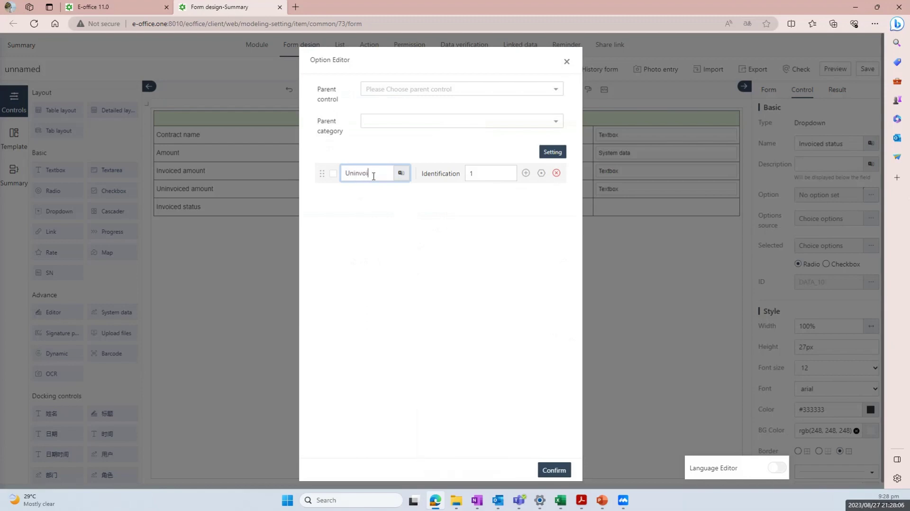
text(ninvoiced)
key(Return)
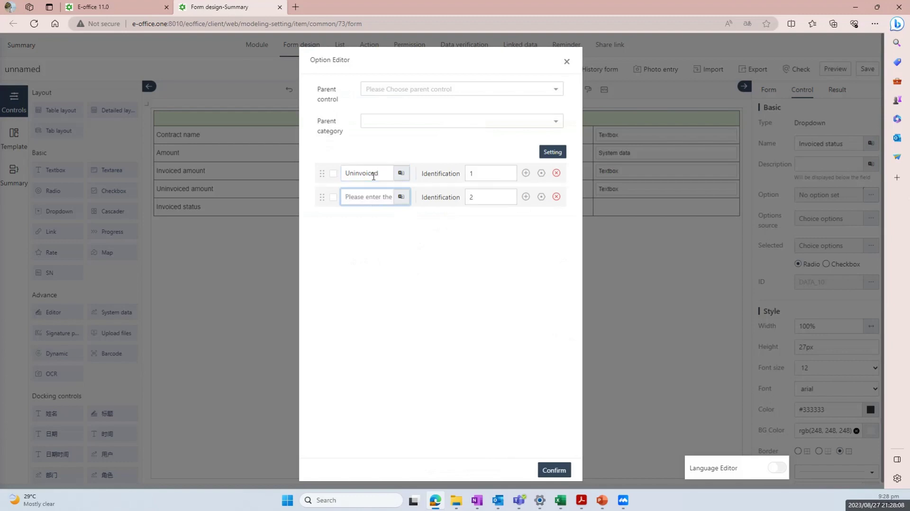
Enter "Partially invoiced" as the second option of the "Invoiced status" dropdown.
key(Caps_Lock)
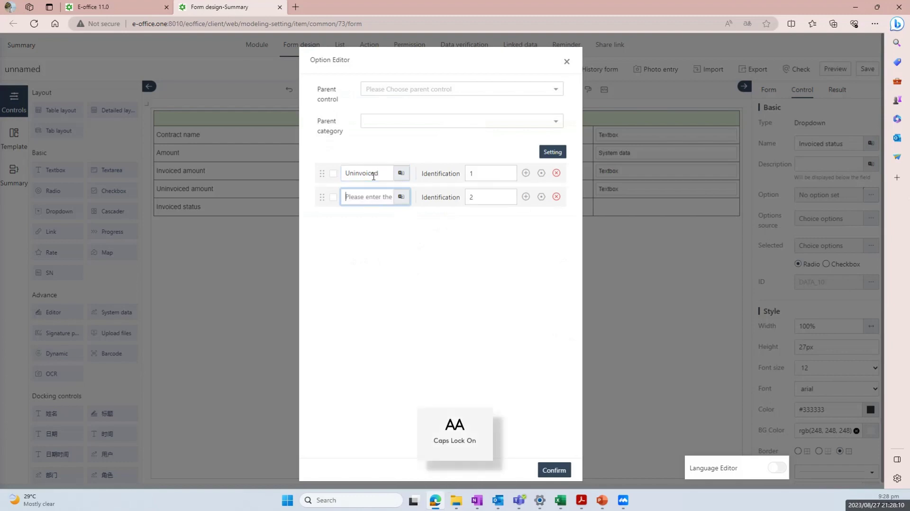
text(P)
key(Caps_Lock)
text(a)
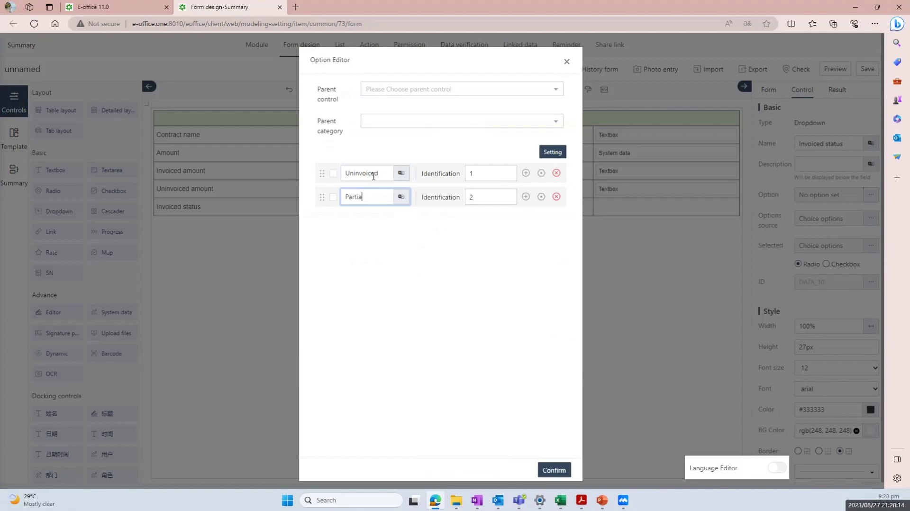
text(retially invoiced)
key(Return)
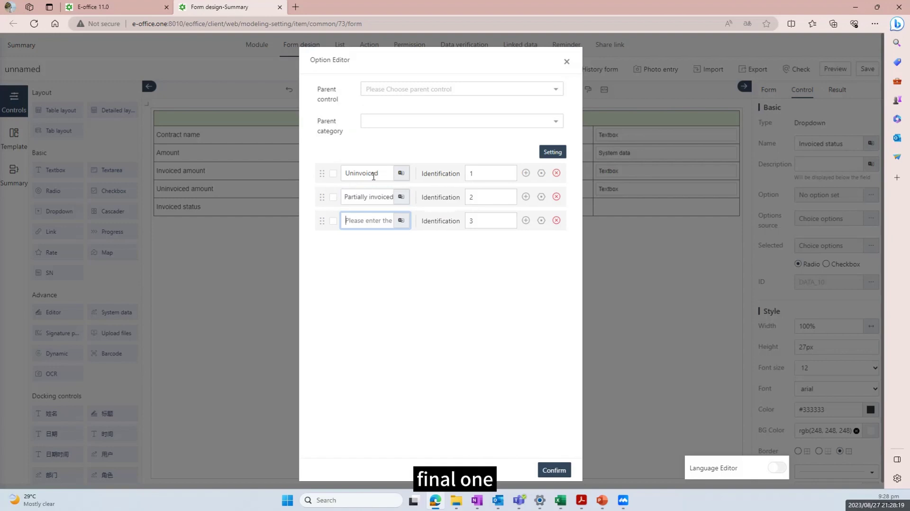
Enter "Invoiced" as the third option of the "Invoiced status" dropdown and confirm the option set.
key(Caps_Lock)
text(I)
key(Caps_Lock)
text(nvoiced)
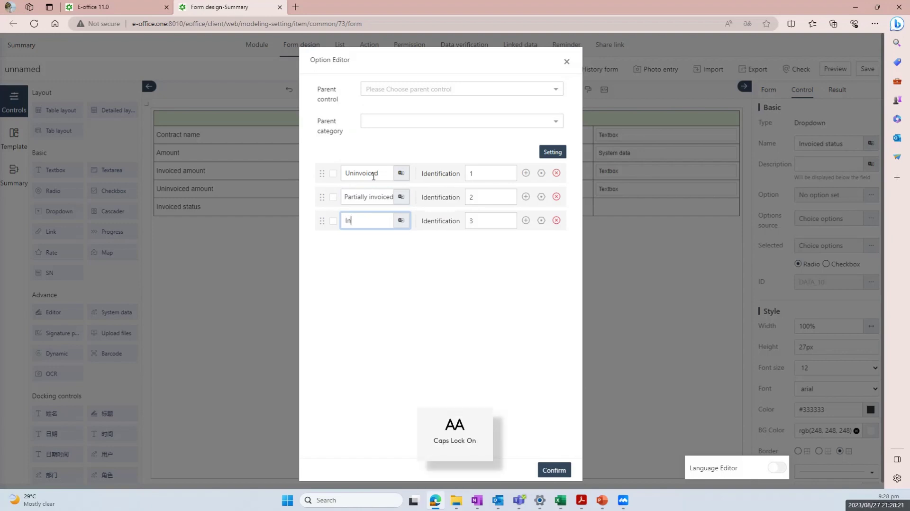
click(404, 273)
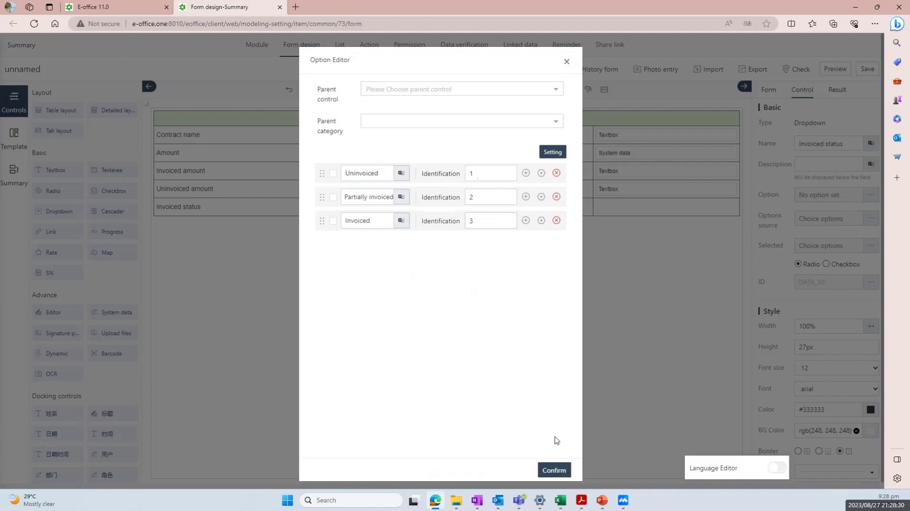
click(556, 470)
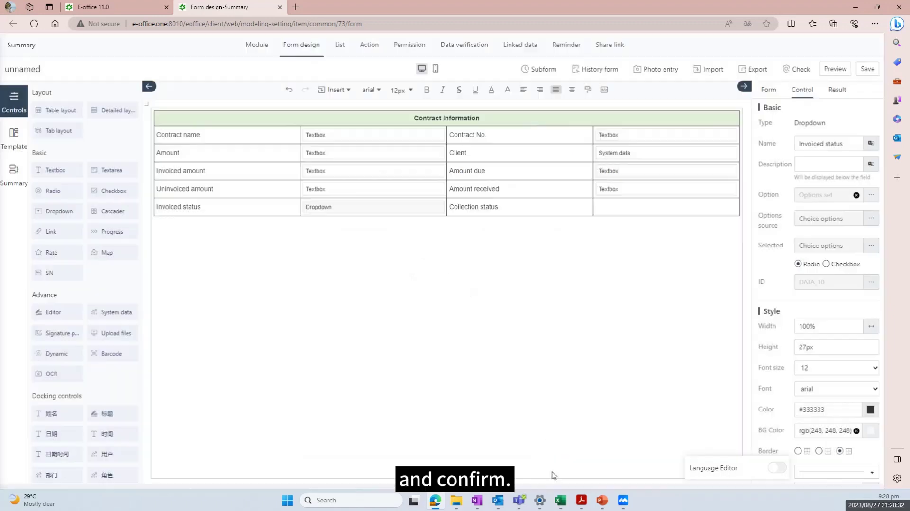
click(396, 211)
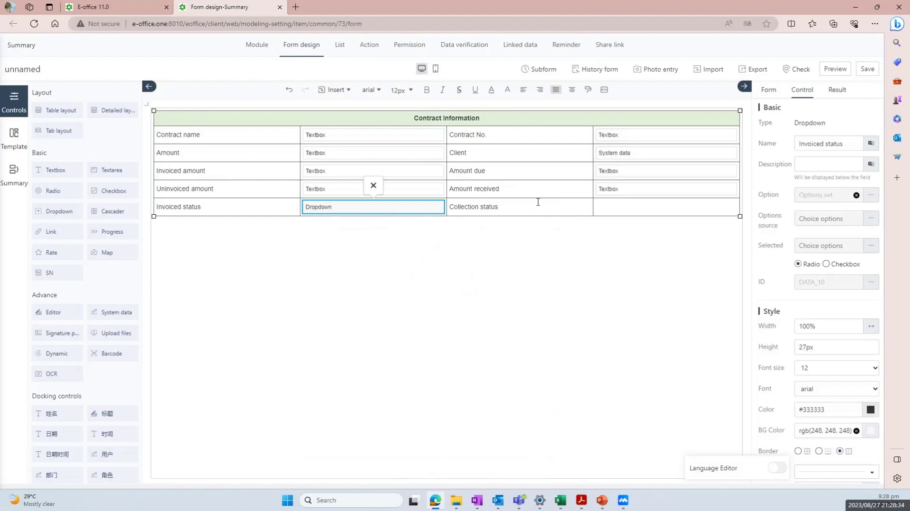
click(602, 207)
click(78, 176)
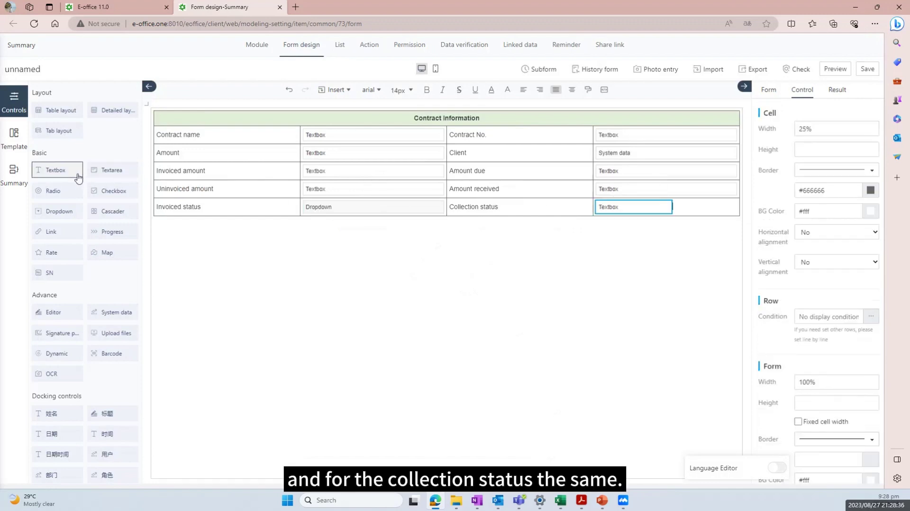
click(870, 385)
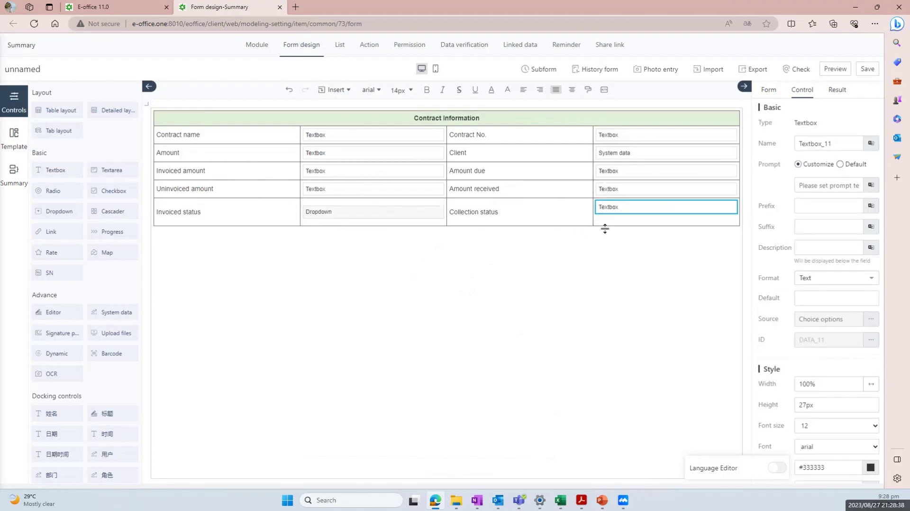
click(621, 246)
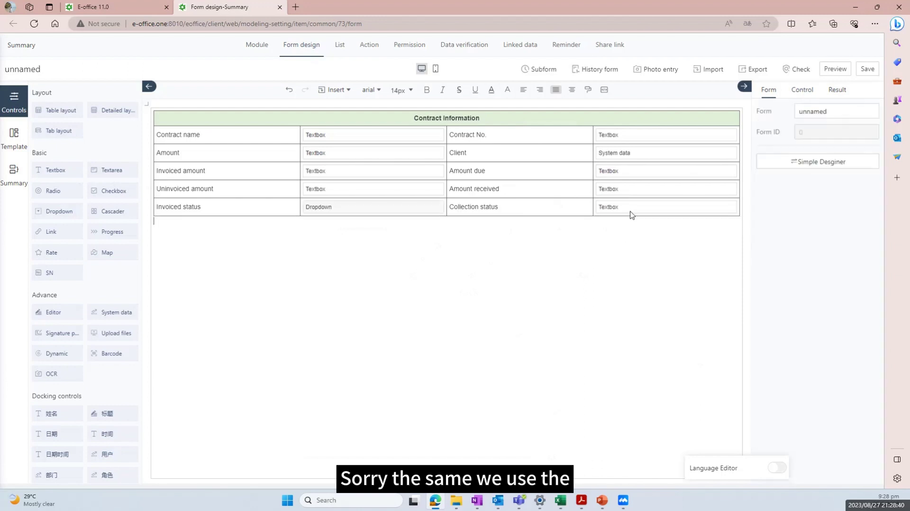
click(630, 213)
key(Delete)
Insert a dropdown in the cell beside the "Collection status" label and stretch it to the full cell width.
click(53, 213)
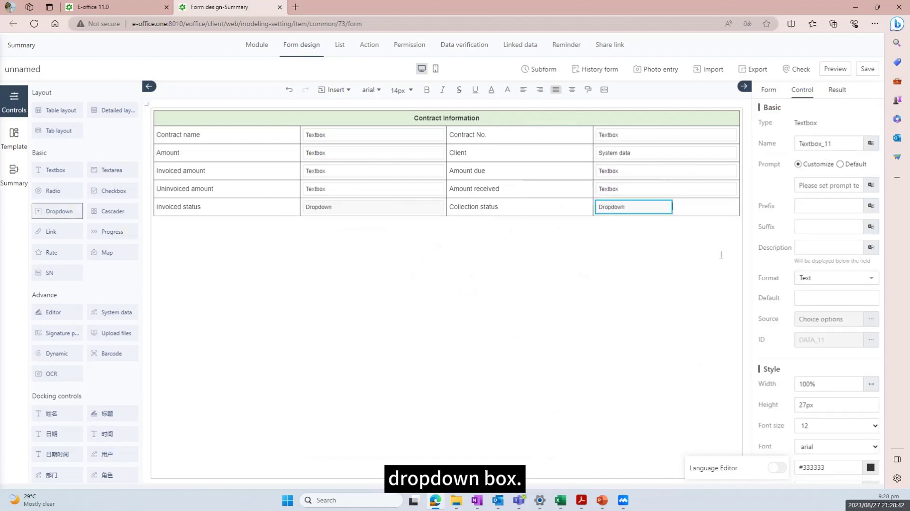
click(870, 325)
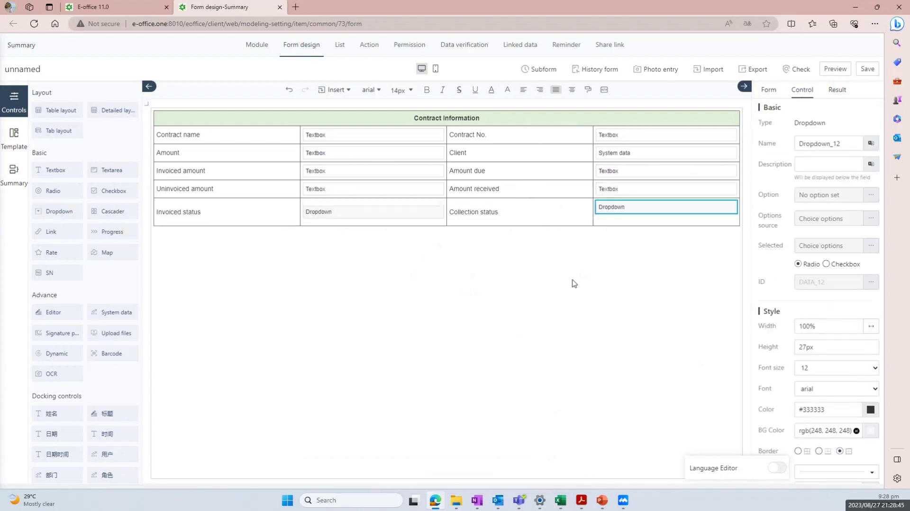
Name the dropdown beside the "Collection status" label "Collection status" by copying the label text.
click(572, 281)
click(625, 211)
drag(522, 207, 448, 209)
key(ctrl+c)
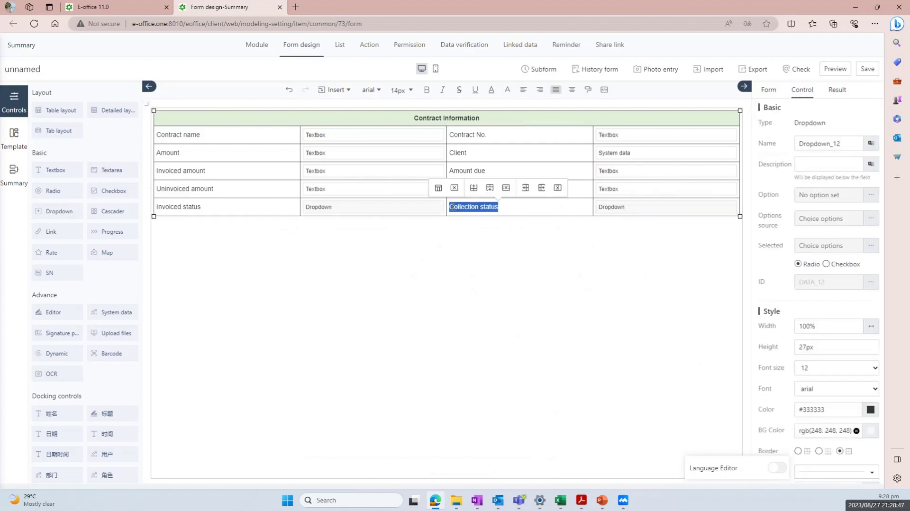
click(644, 205)
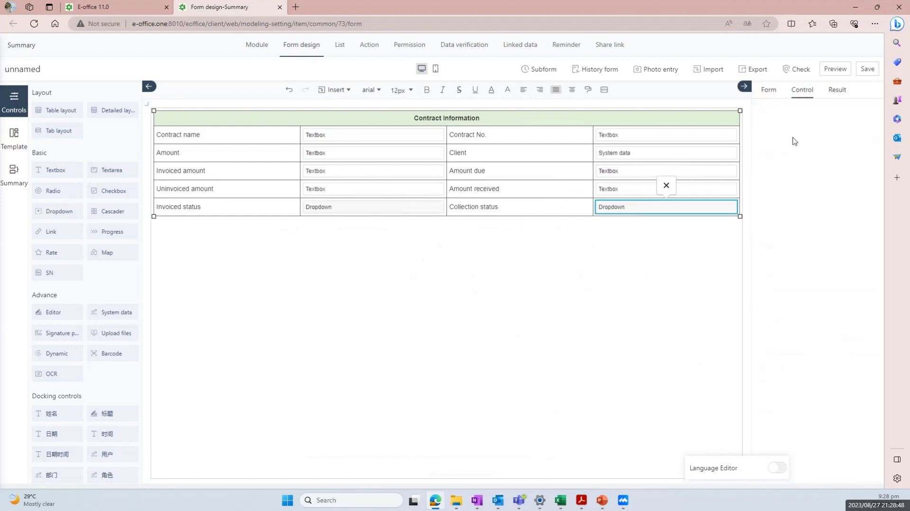
double_click(797, 143)
key(ctrl+v)
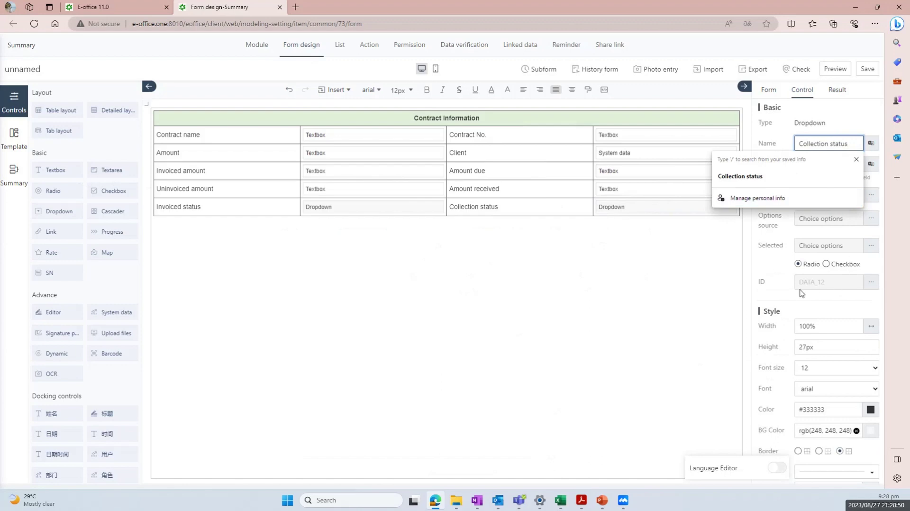
click(782, 274)
Open the option editor of the "Collection status" dropdown and enter "Not receive" as the first option.
click(873, 199)
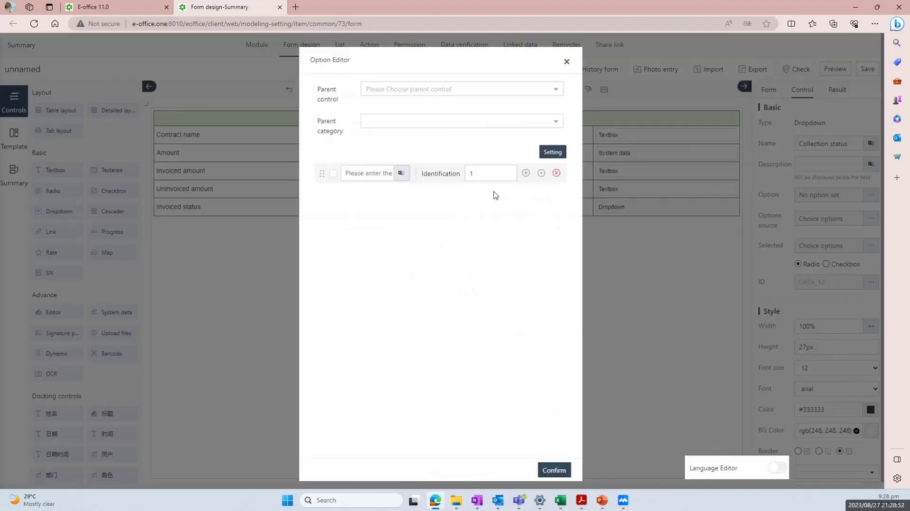
click(377, 175)
key(Caps_Lock)
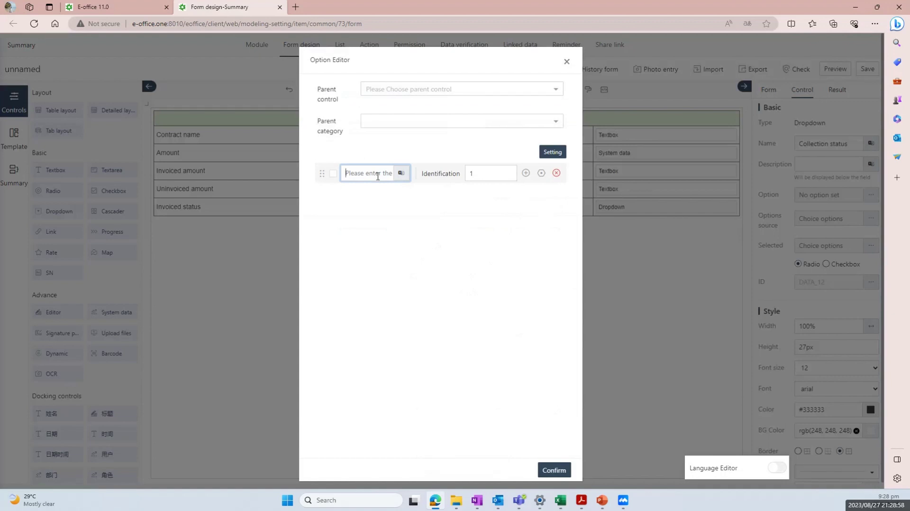
text(N)
key(Caps_Lock)
text(ot)
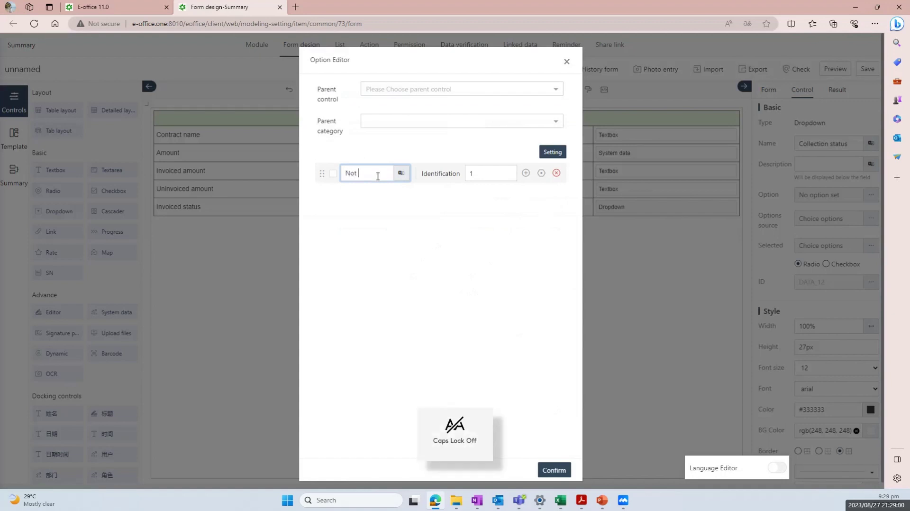
text( rev)
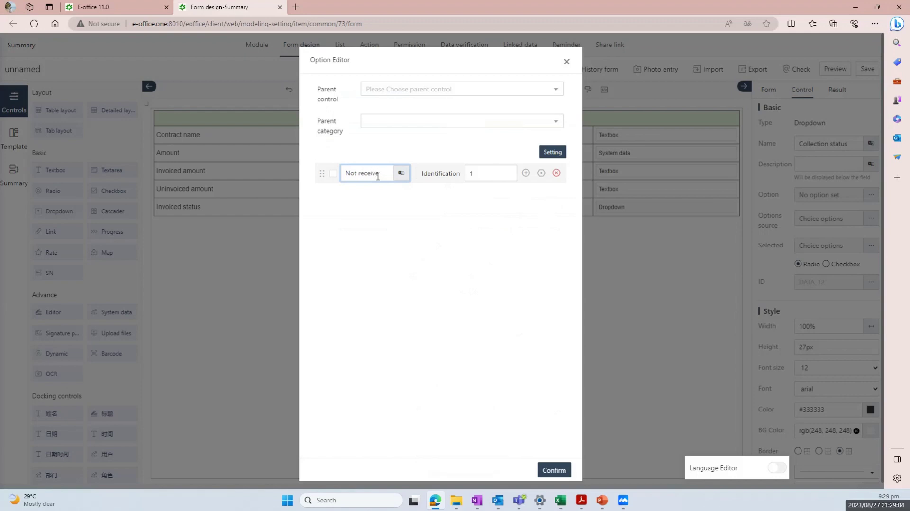
text(eive)
Add a second option to the "Collection status" dropdown and enter "Partially collection".
key(Return)
key(Caps_Lock)
text(P)
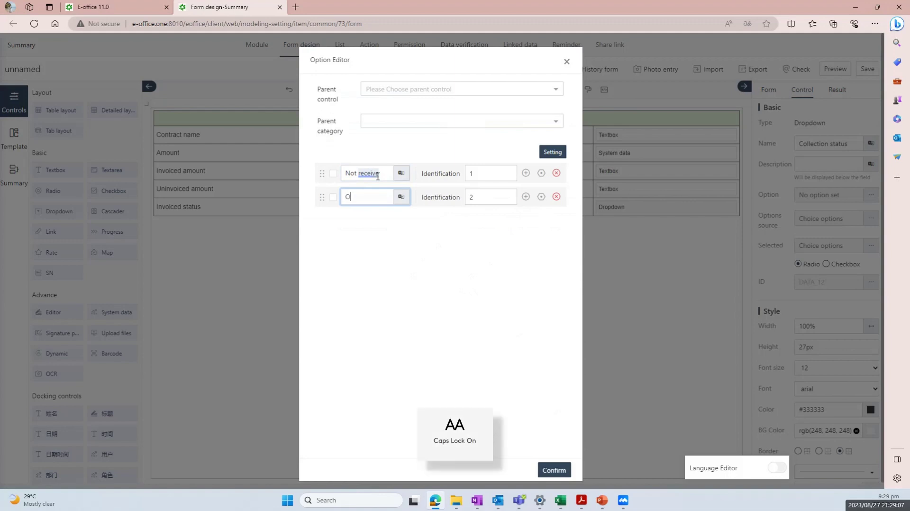
key(BackSpace)
text(P)
key(Caps_Lock)
text(artially col)
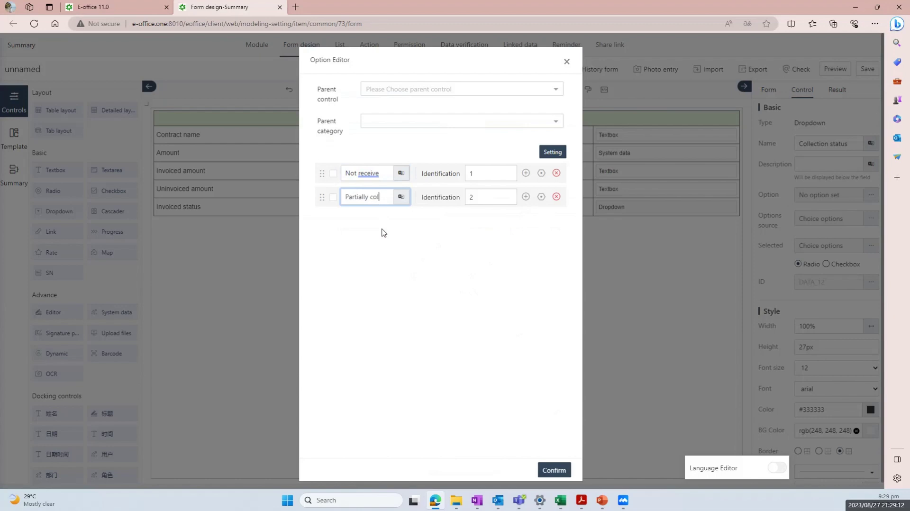
text(lection)
Add "Received" as the third option of the "Collection status" dropdown.
key(Return)
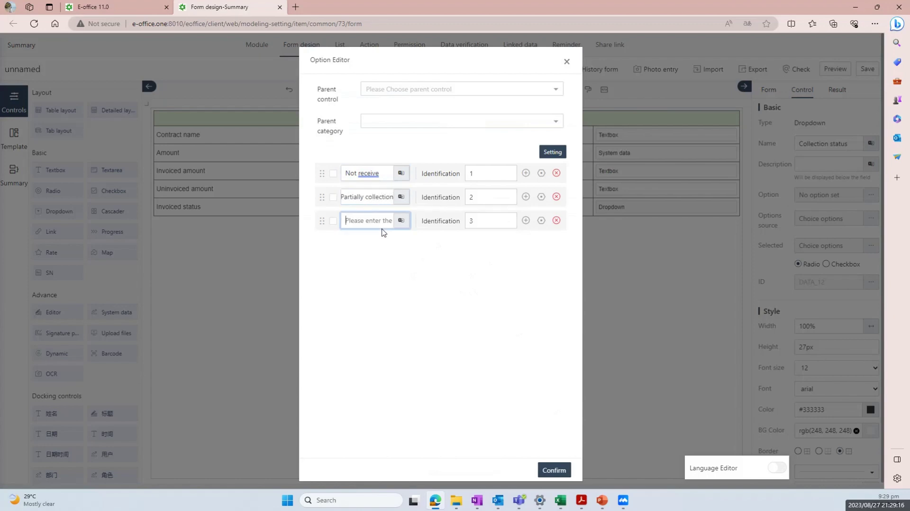
key(Caps_Lock)
text(R)
key(Caps_Lock)
text(eceived)
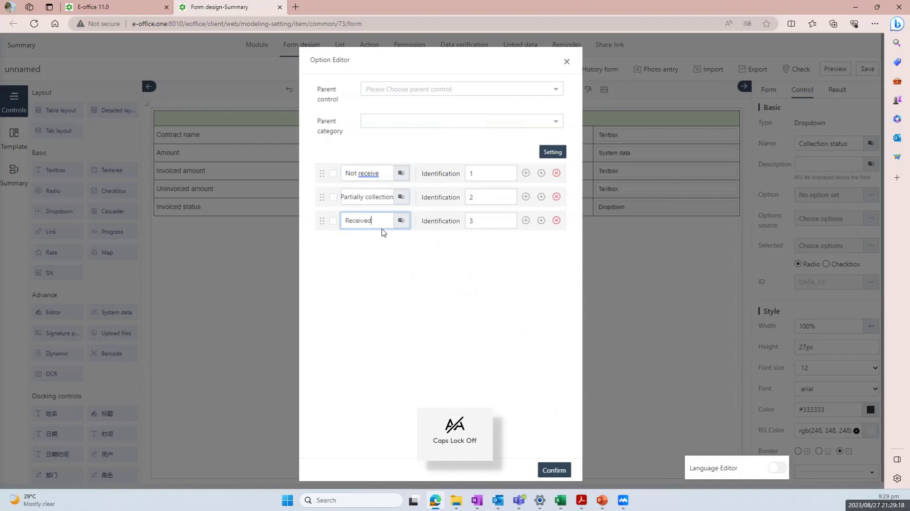
Change the second "Collection status" option to "Partially received" and confirm the option set.
click(435, 254)
drag(374, 200, 338, 197)
click(395, 261)
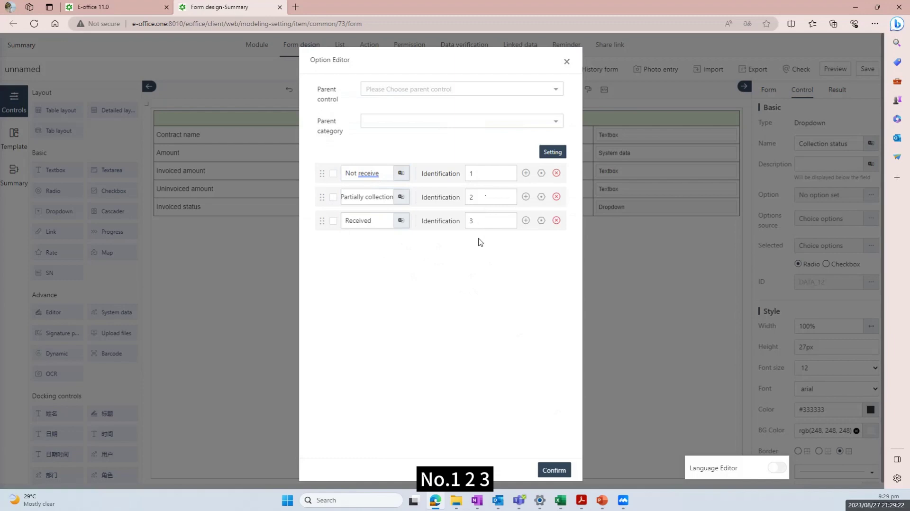
double_click(366, 198)
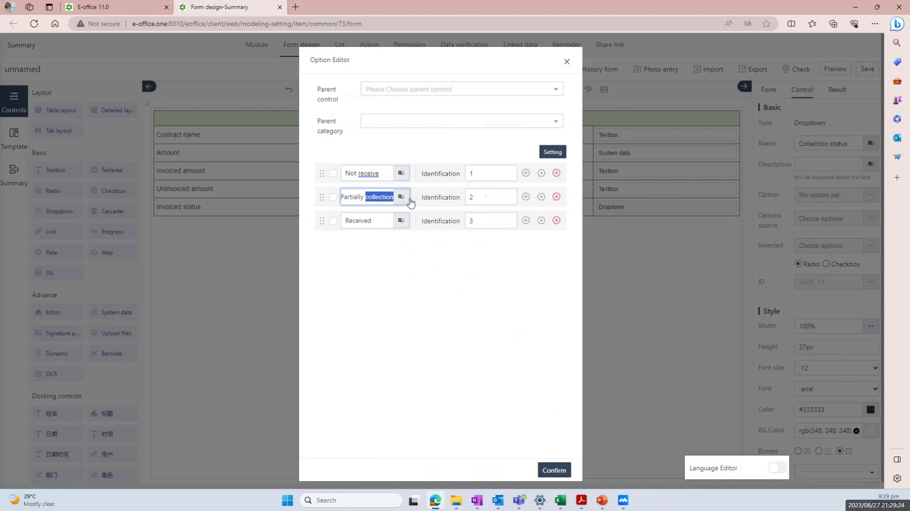
text(rece)
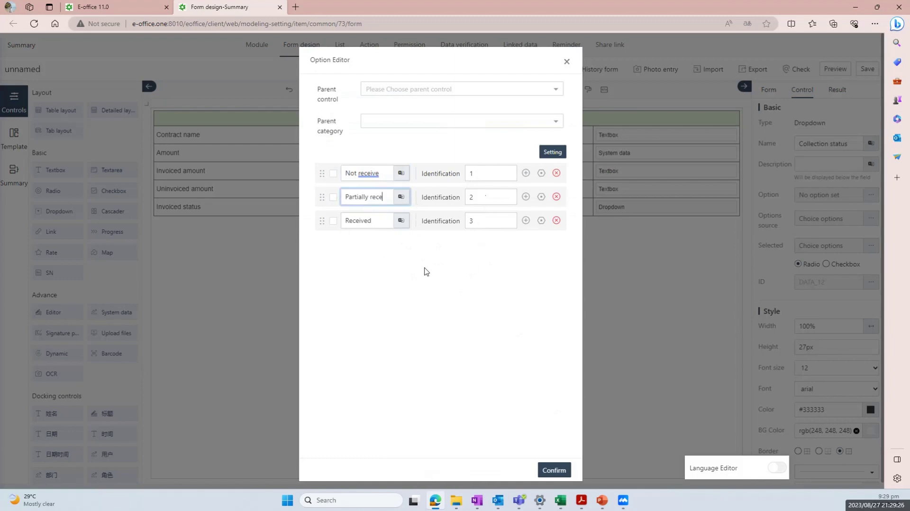
text(ived)
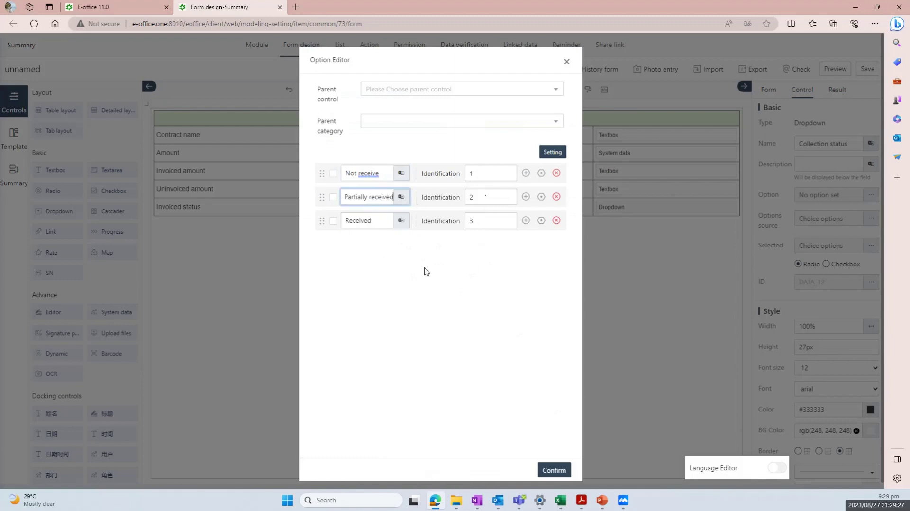
click(563, 470)
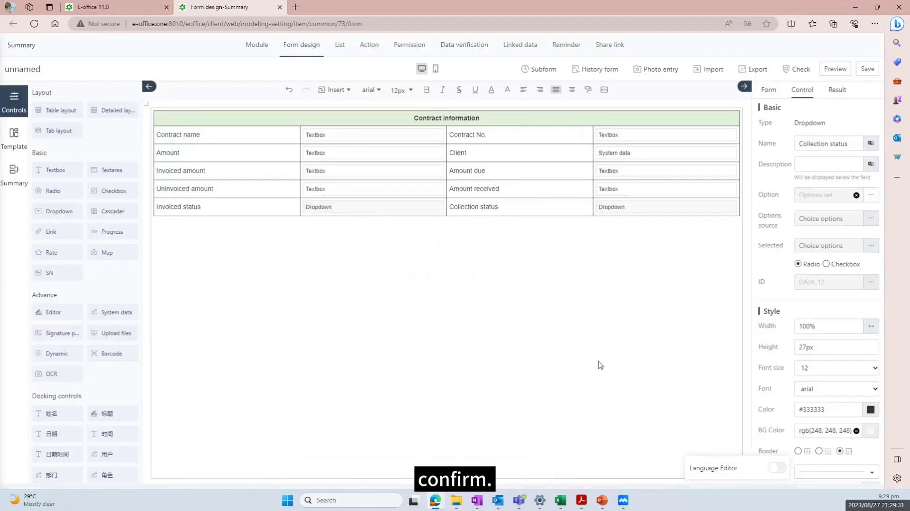
Save the Summary form and check its preview against the entry form of the existing Contract Receipts application.
click(867, 70)
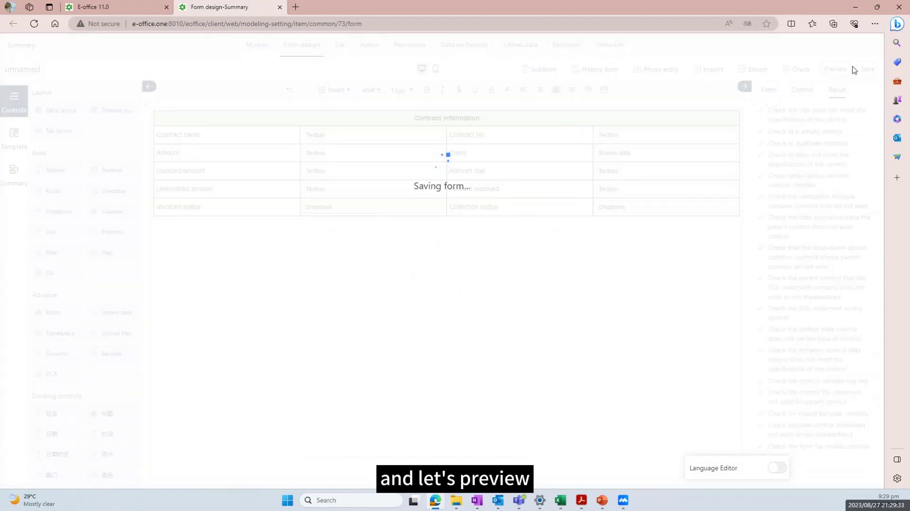
click(835, 69)
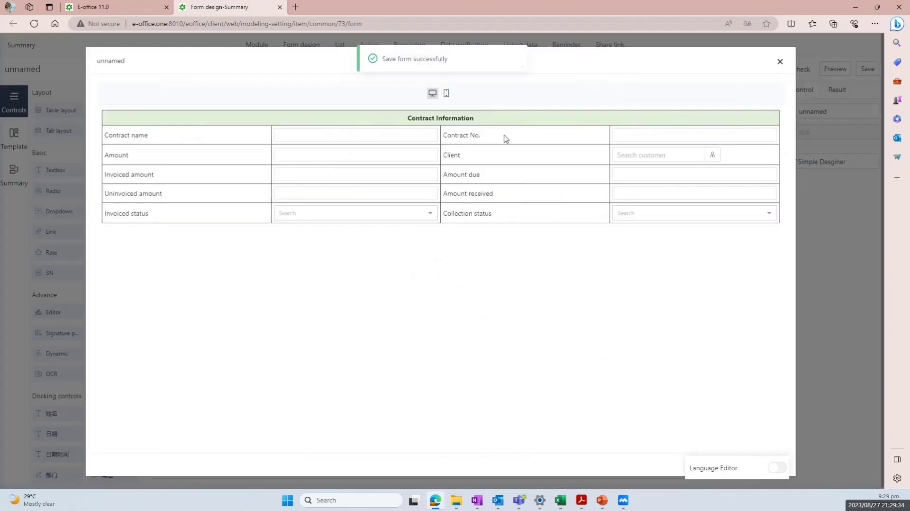
click(121, 6)
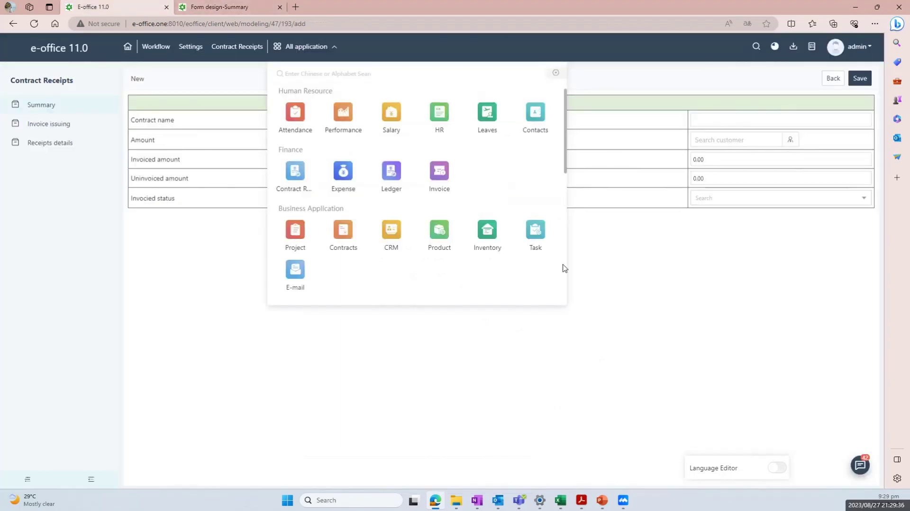
click(610, 265)
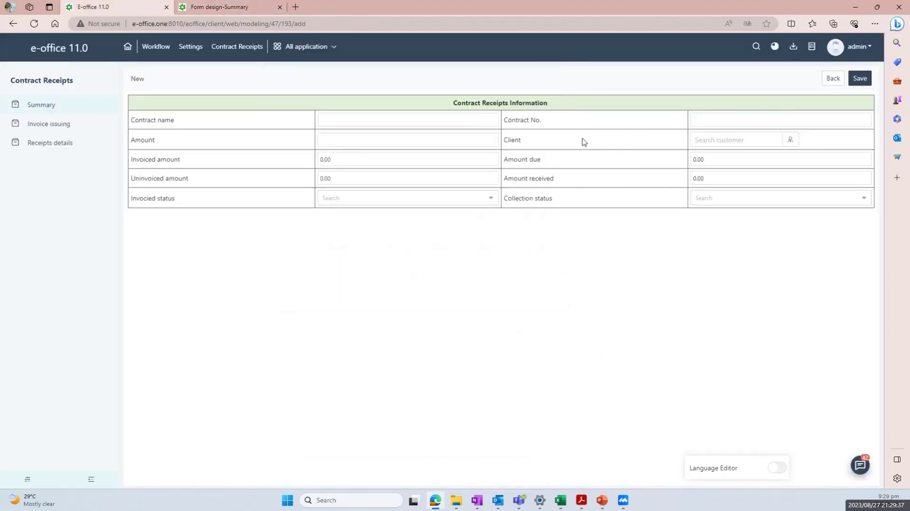
click(222, 10)
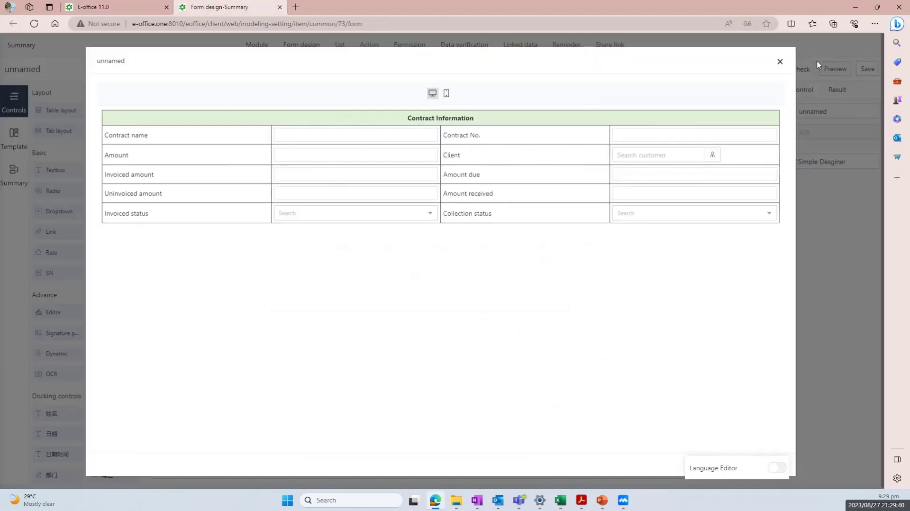
click(779, 61)
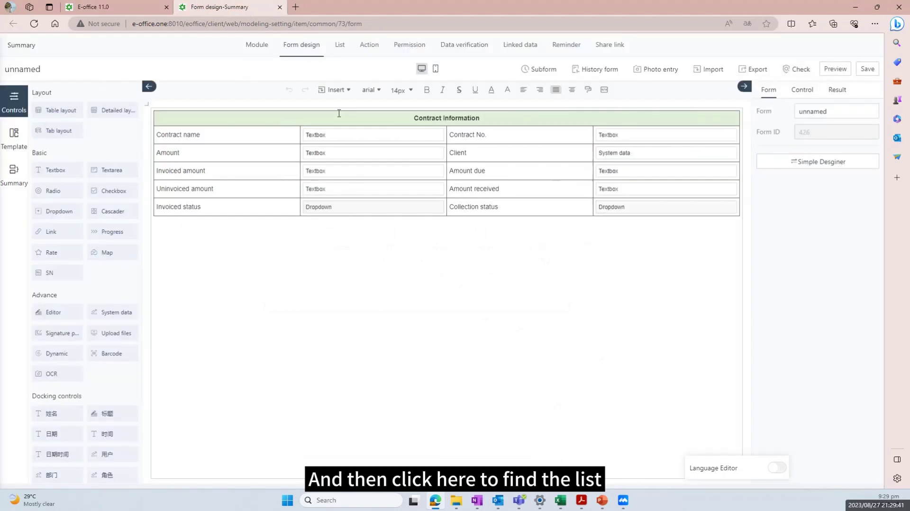
Open the list design of the Summary module and compare it with the existing Contract Receipts summary list.
click(345, 50)
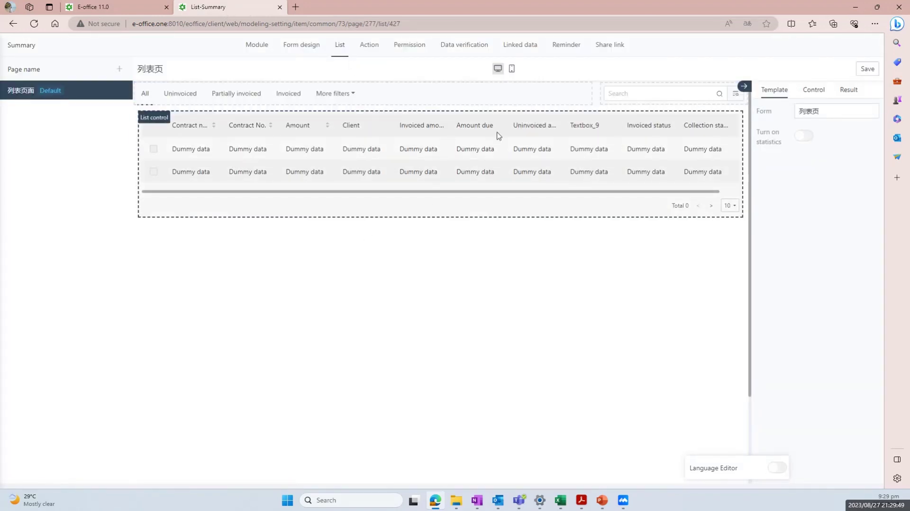
click(94, 7)
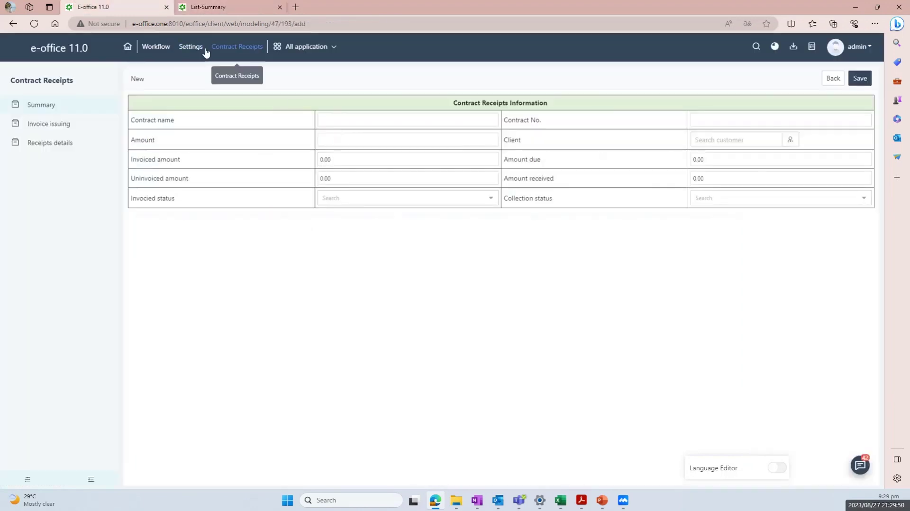
click(112, 103)
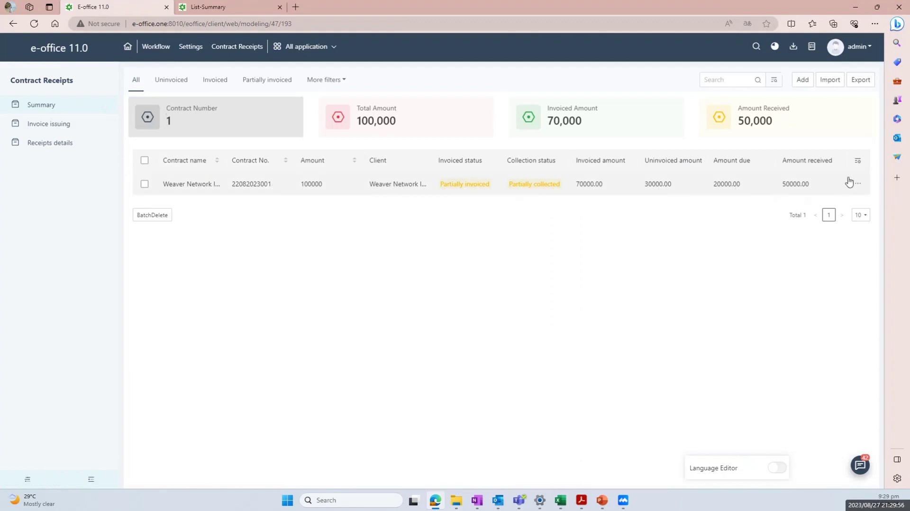
click(239, 7)
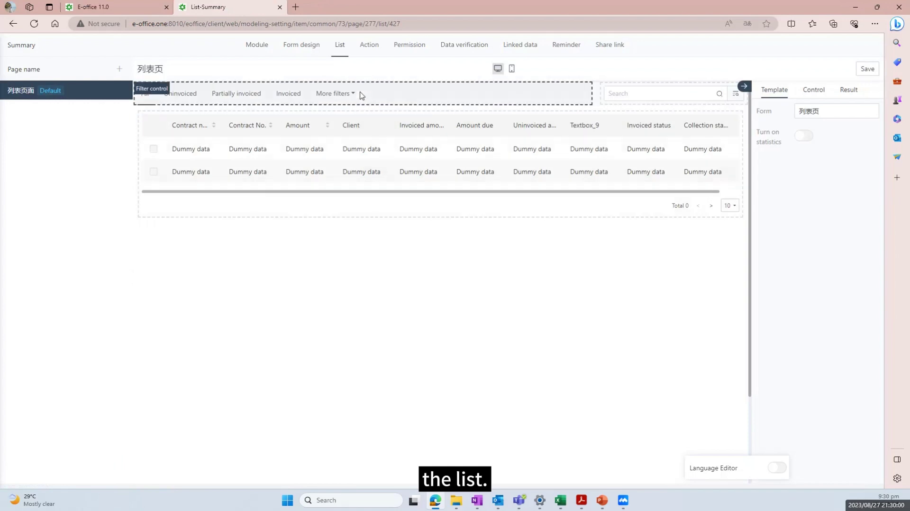
Open the common filters of the list's filter control and select all values of the Invoiced status field.
click(418, 98)
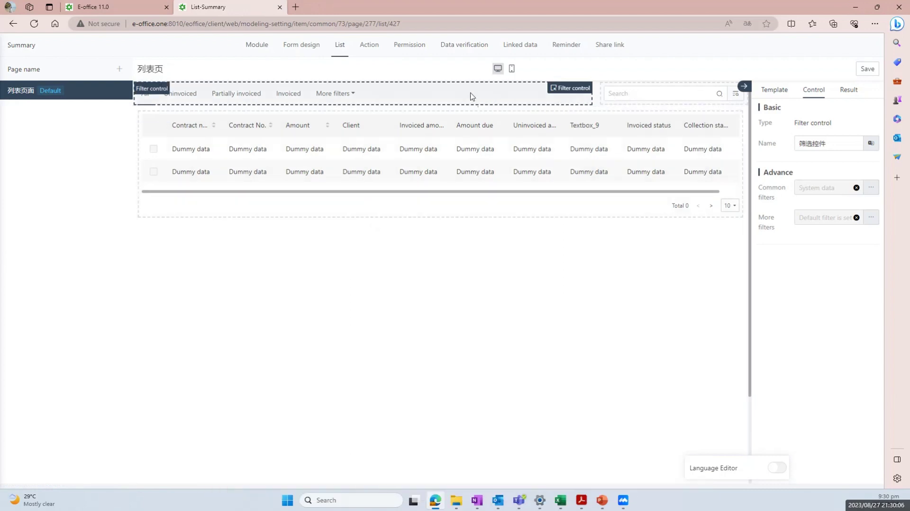
click(873, 186)
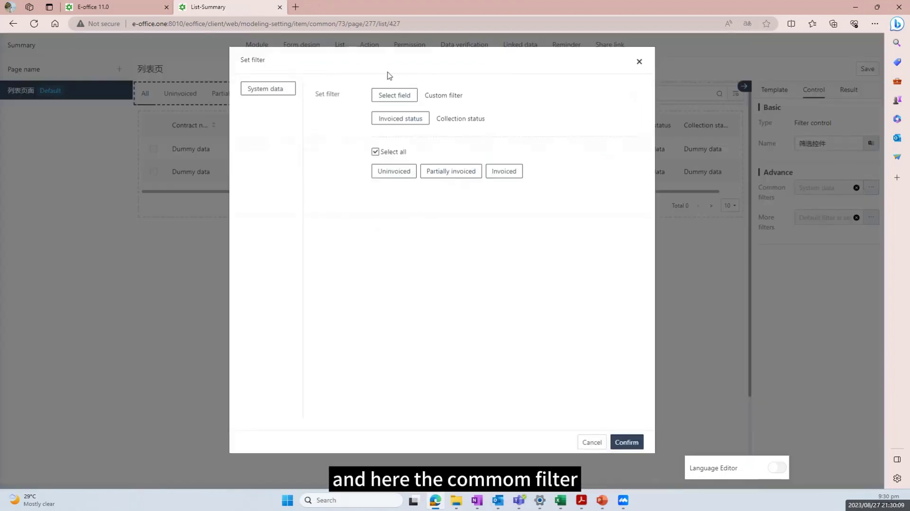
click(454, 97)
click(398, 100)
click(401, 120)
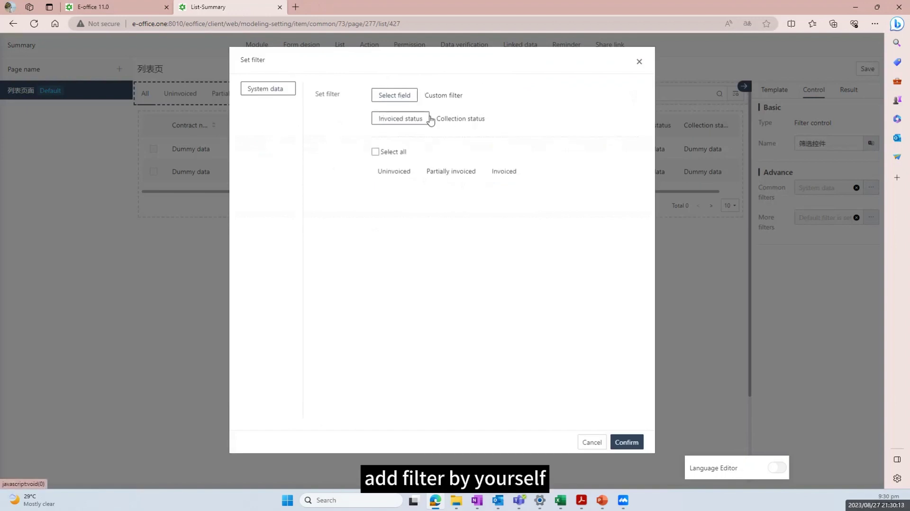
click(461, 119)
click(407, 123)
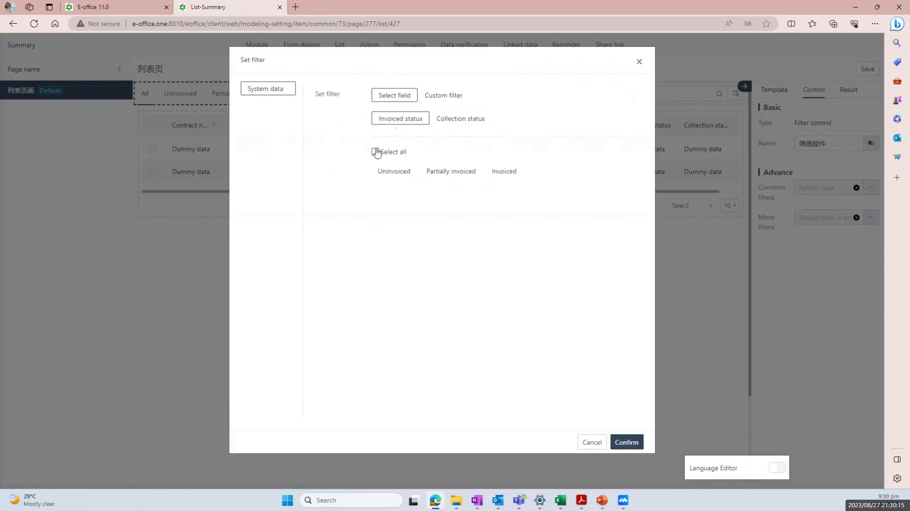
click(375, 152)
Switch the common filter field to Collection status, select all its values and confirm the filter.
click(445, 123)
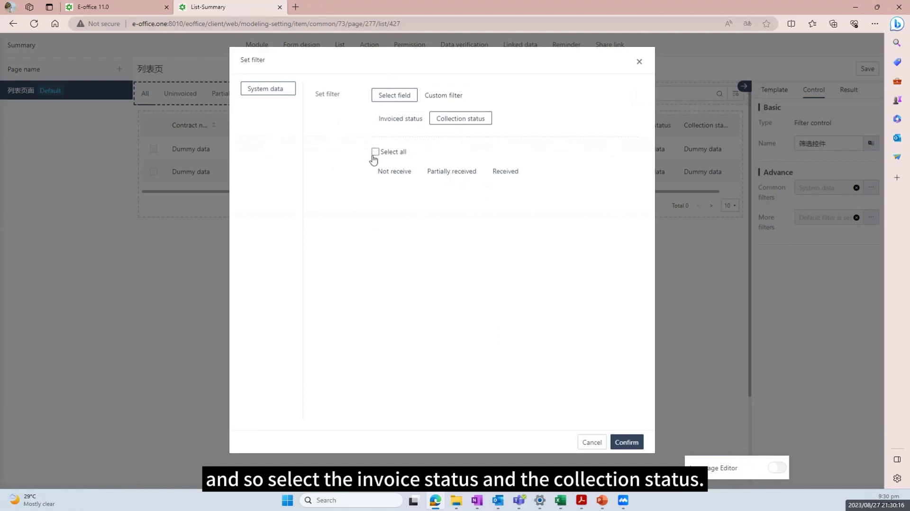
click(374, 152)
click(626, 442)
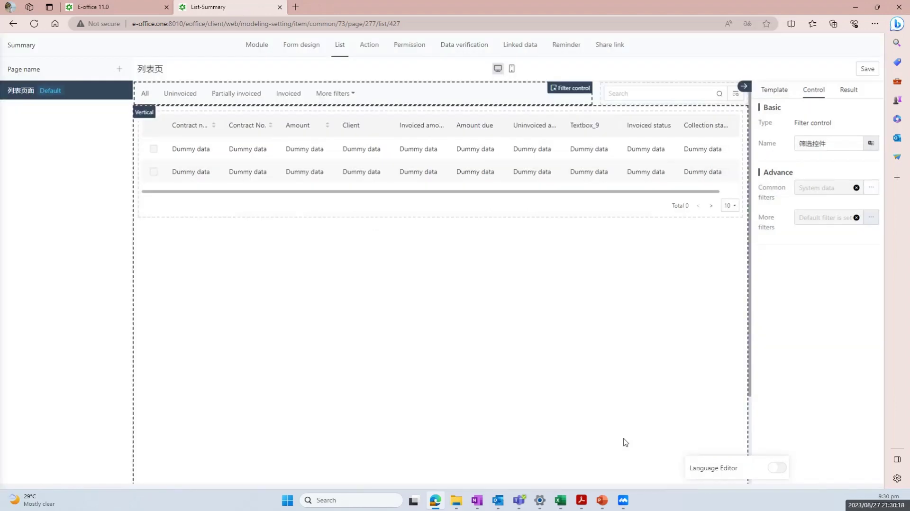
Open the settings of the list's advanced search control.
click(659, 95)
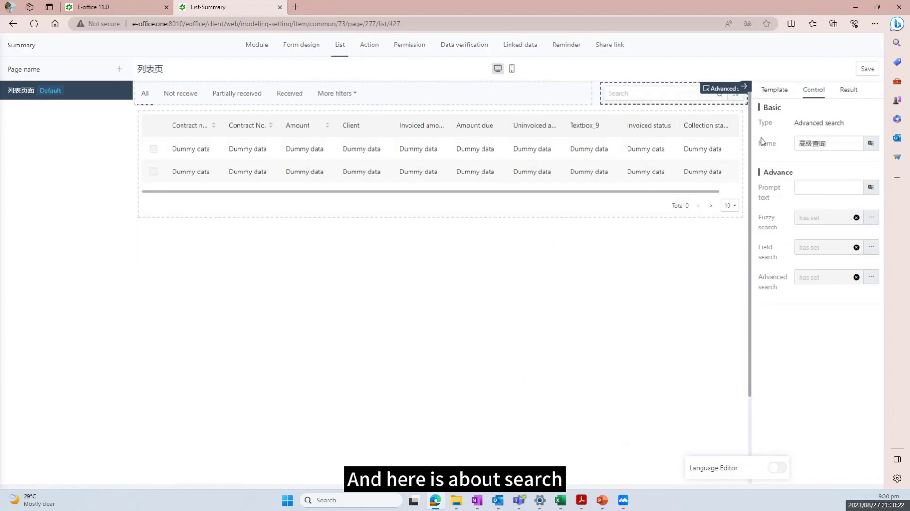
Review the fields set for the fuzzy, field and advanced searches of the list's search control.
click(871, 217)
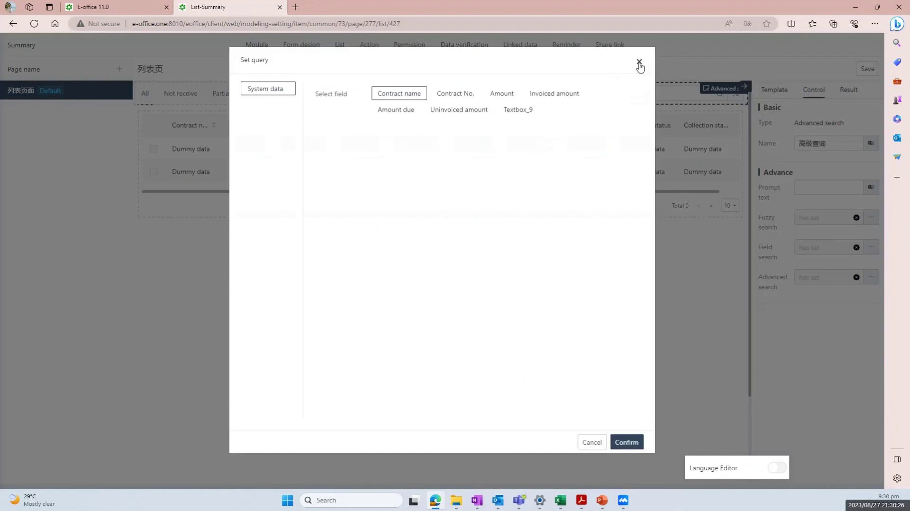
click(639, 61)
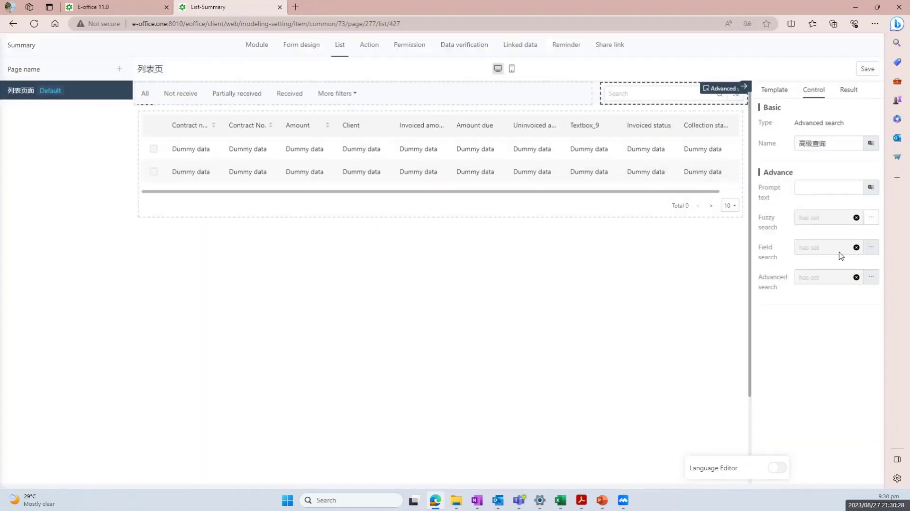
click(871, 246)
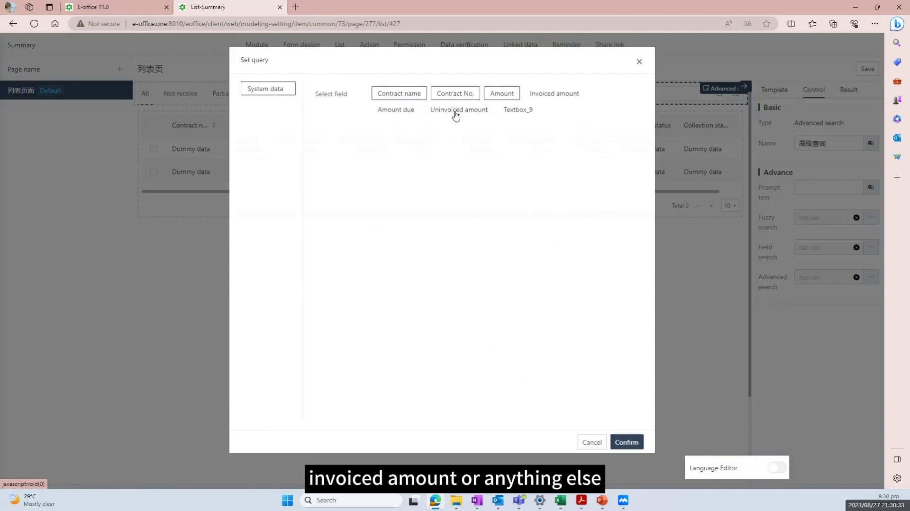
click(639, 62)
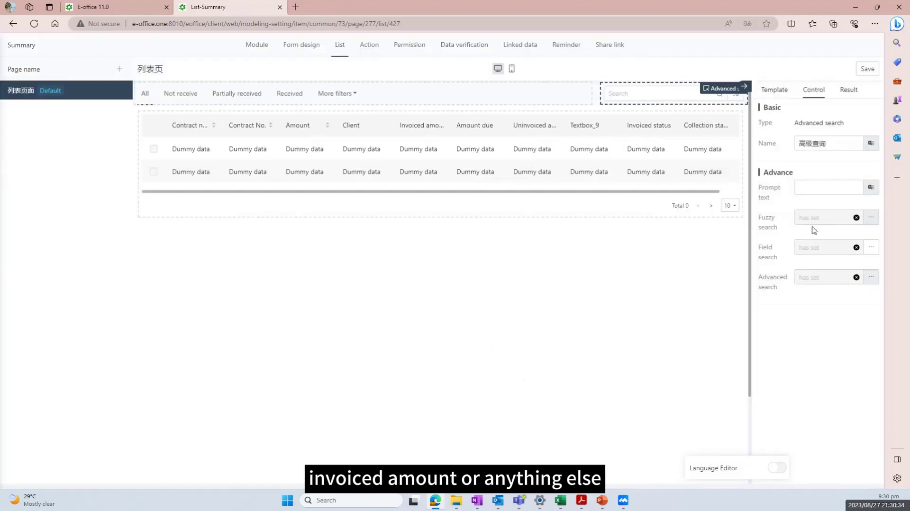
click(870, 283)
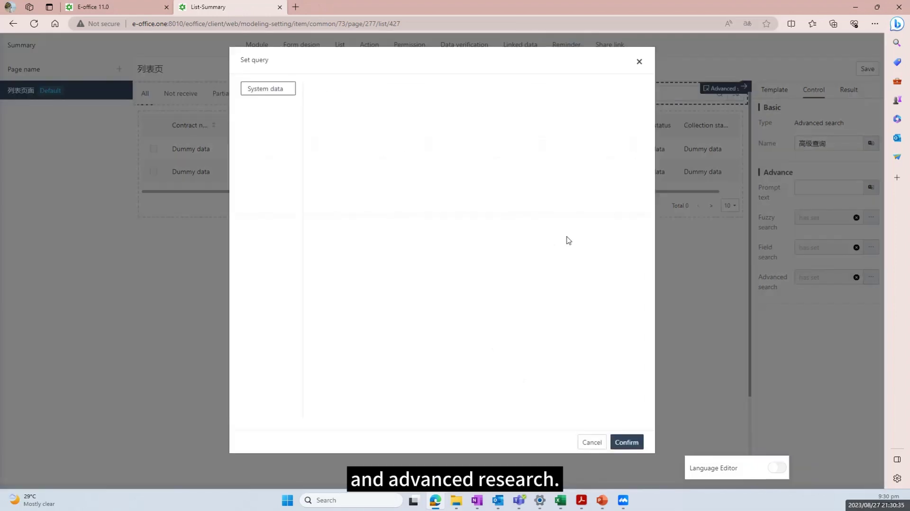
click(639, 62)
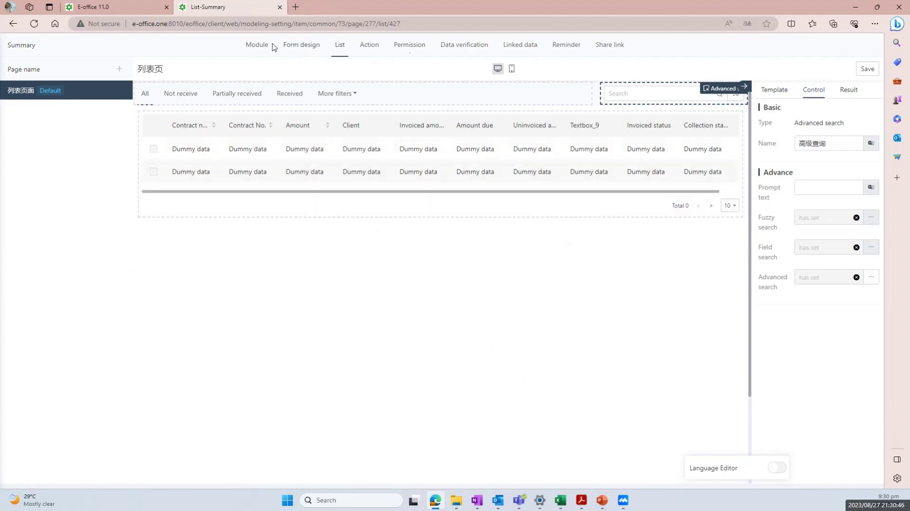
Try to rename the textbox beside the Amount received label in the form design as "Amount received" and check the list page.
click(290, 46)
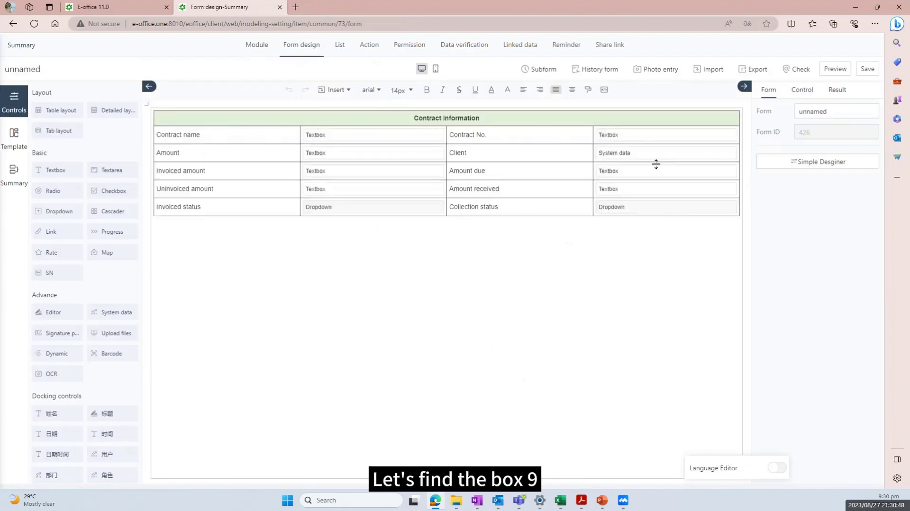
click(647, 177)
click(643, 191)
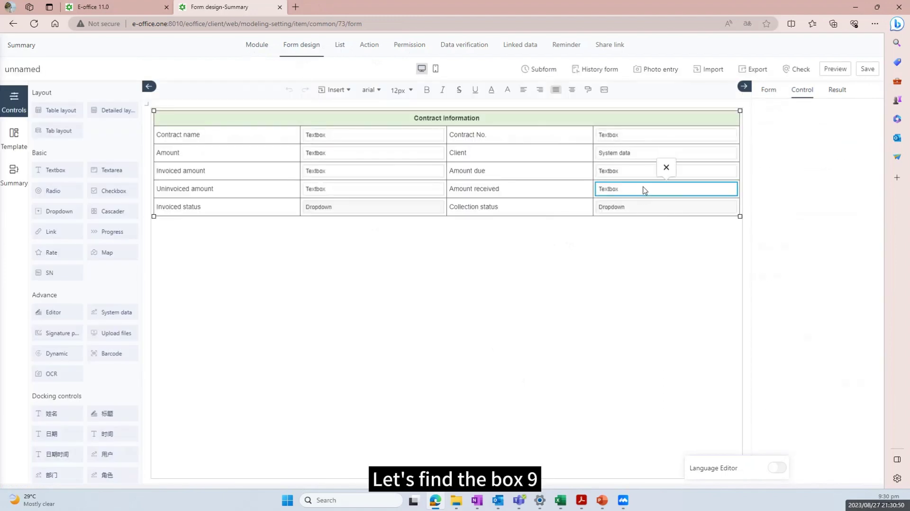
drag(517, 191, 448, 190)
key(ctrl+c)
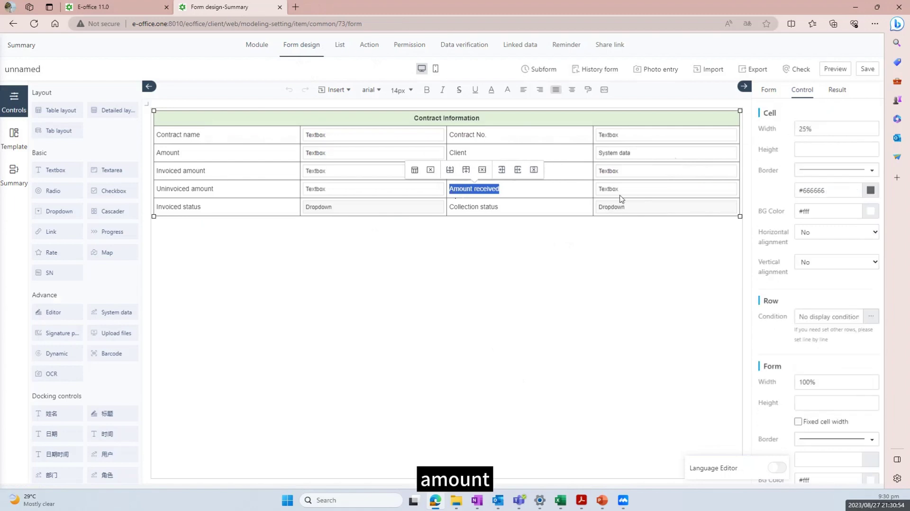
click(621, 192)
double_click(805, 145)
key(ctrl+v)
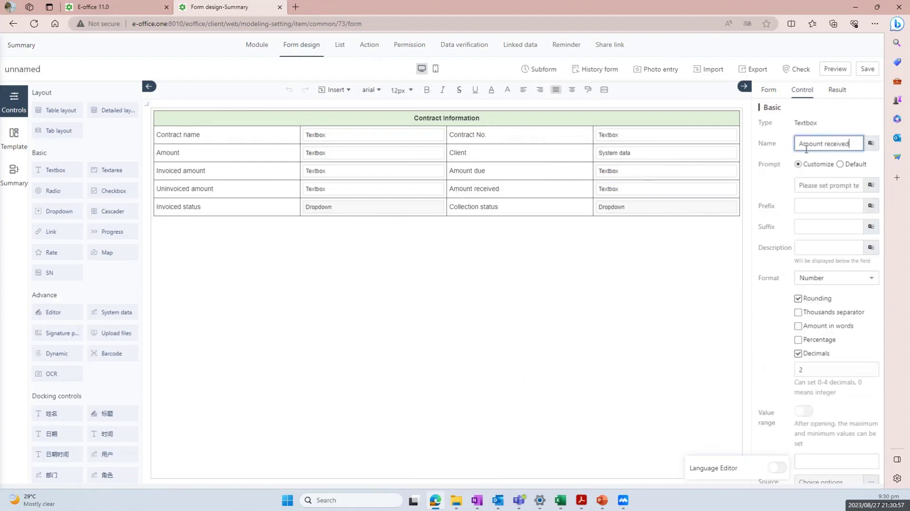
click(839, 122)
click(336, 48)
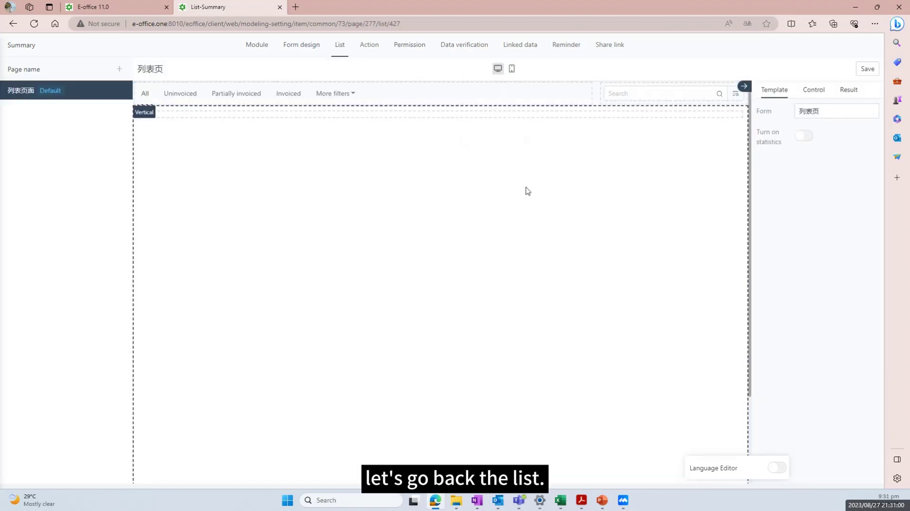
click(522, 126)
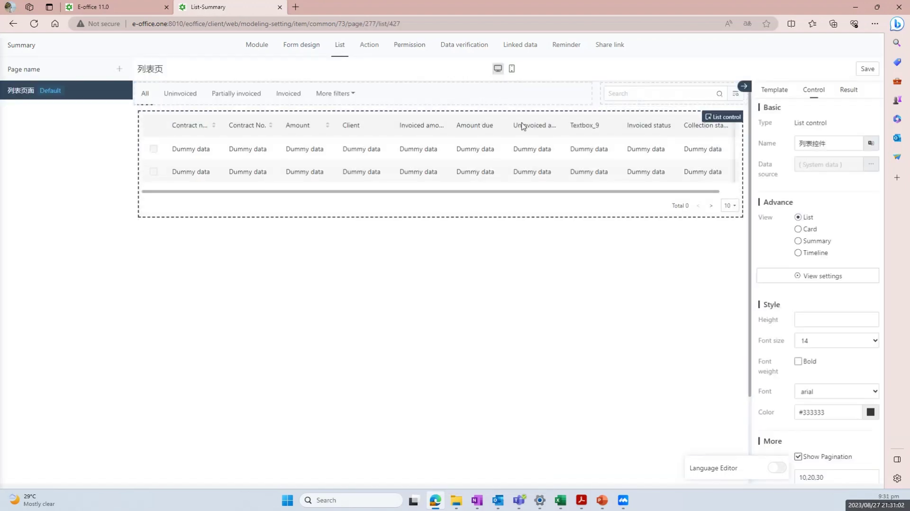
Rename the textbox beside the Amount received label in the form design as "Amount received" and save the form.
click(299, 49)
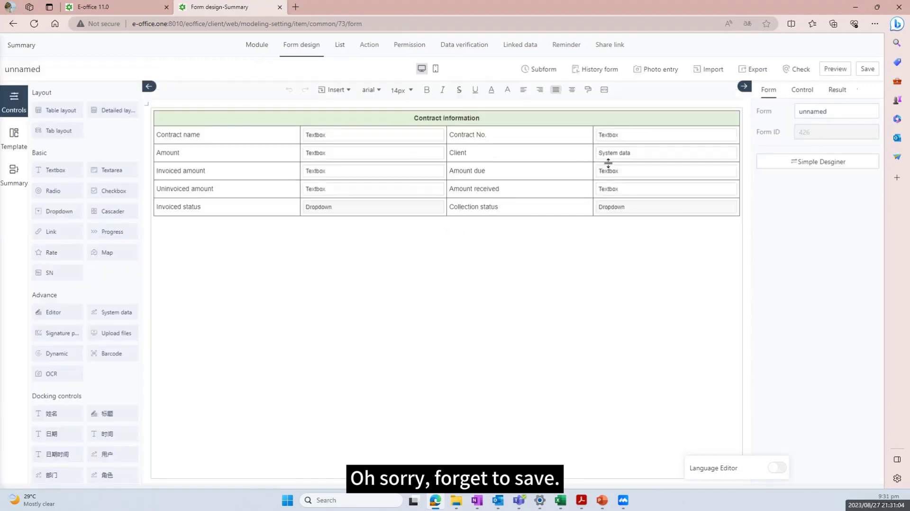
click(606, 187)
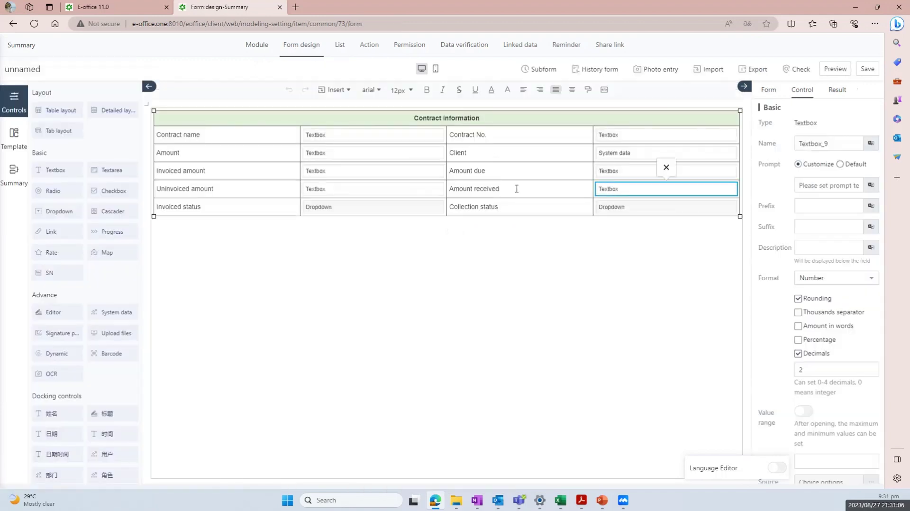
drag(516, 189, 449, 189)
key(ctrl+c)
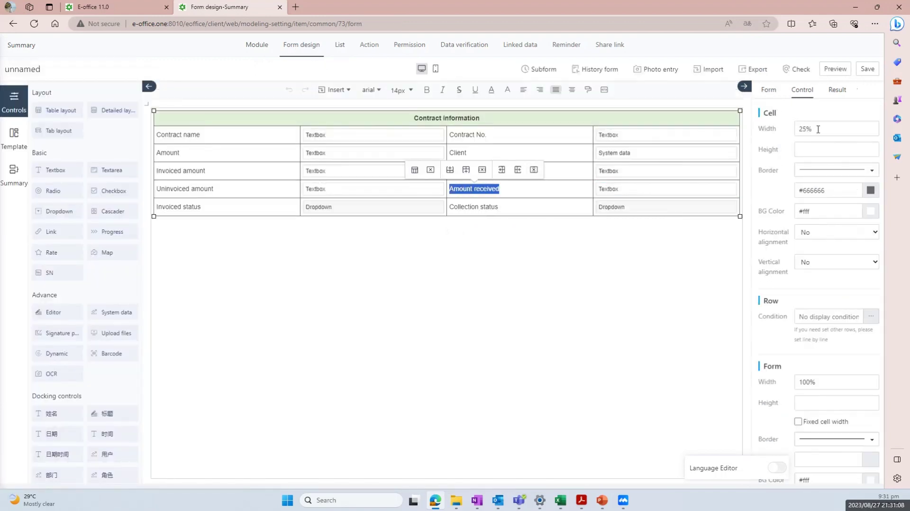
click(600, 189)
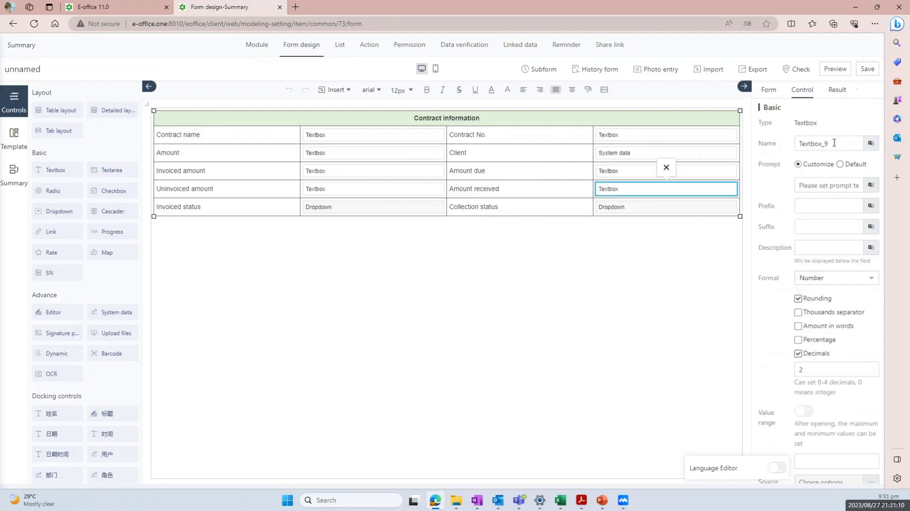
double_click(834, 143)
key(ctrl+v)
click(863, 69)
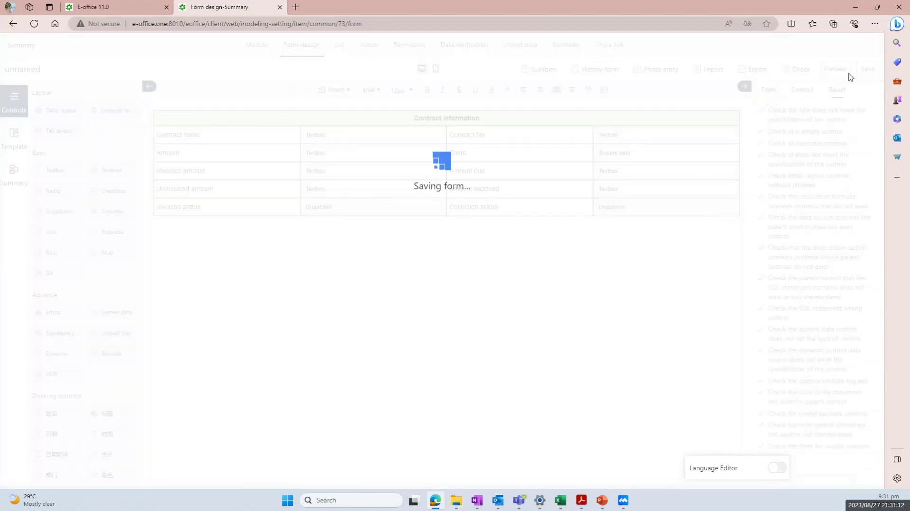
Return to the list page design and open the view settings of the list control.
click(340, 45)
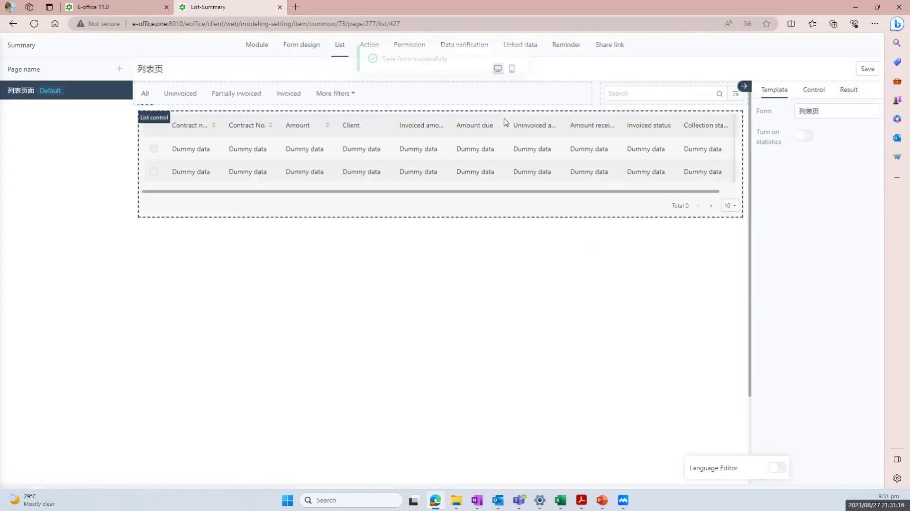
click(384, 129)
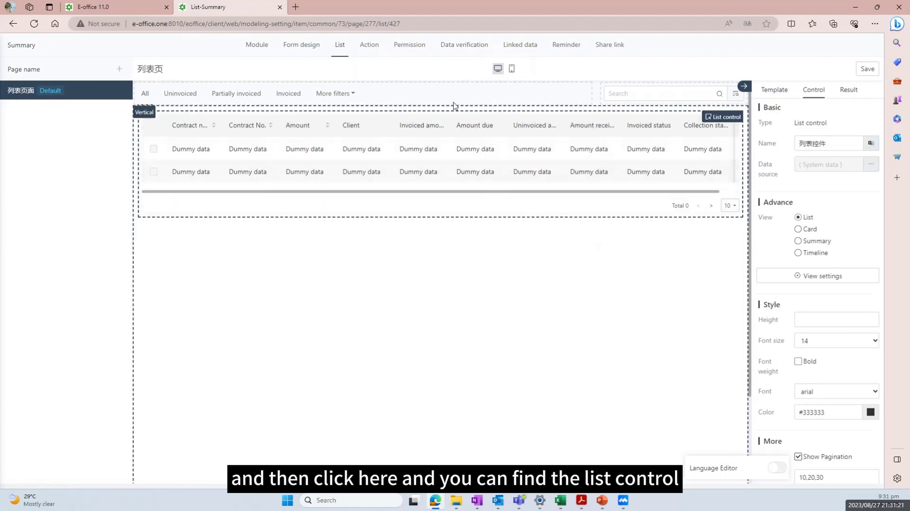
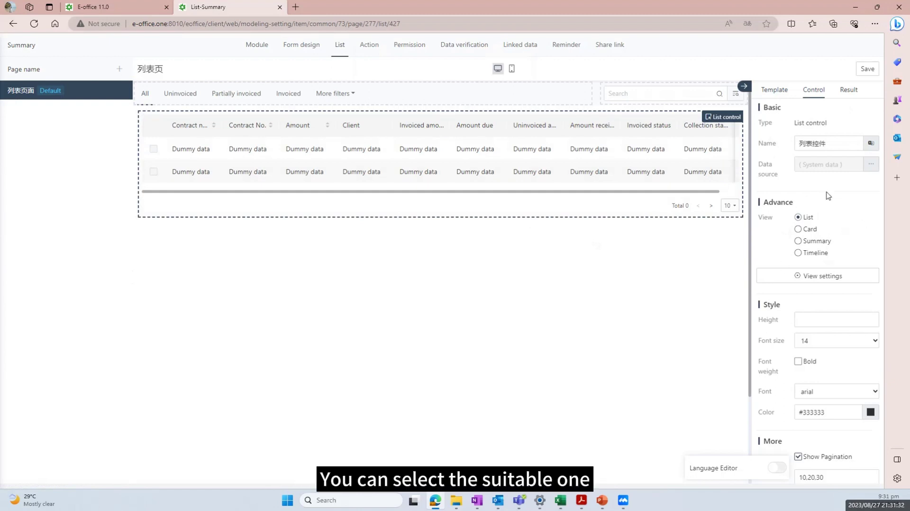
click(811, 281)
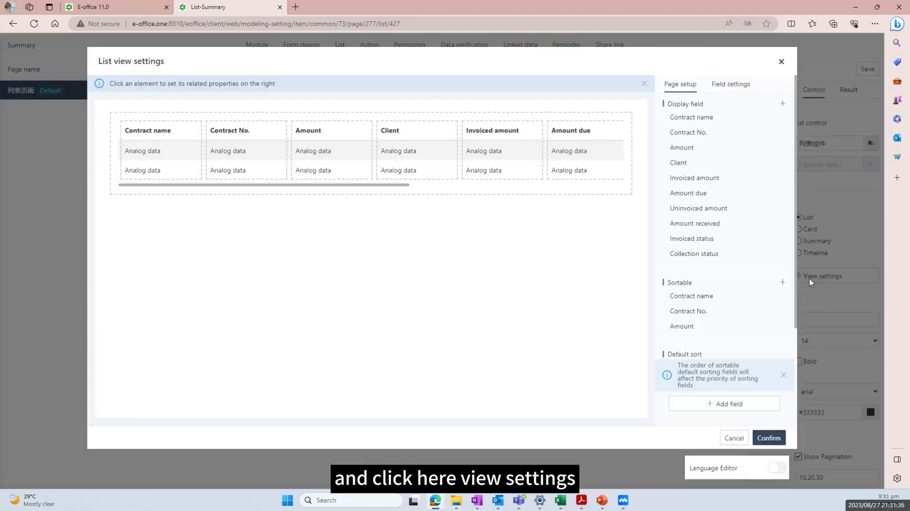
Examine the display fields of the list view and the fields that can be added or removed.
drag(394, 190, 320, 190)
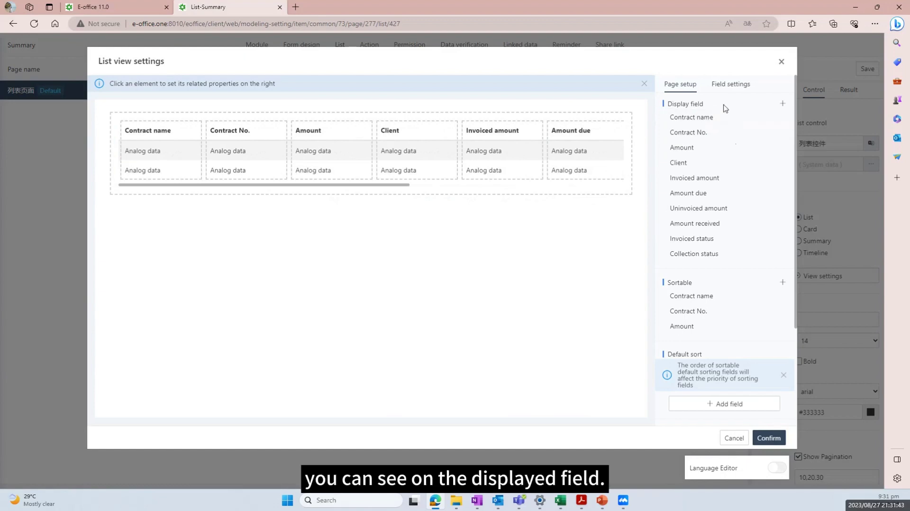
drag(716, 179, 717, 208)
click(783, 103)
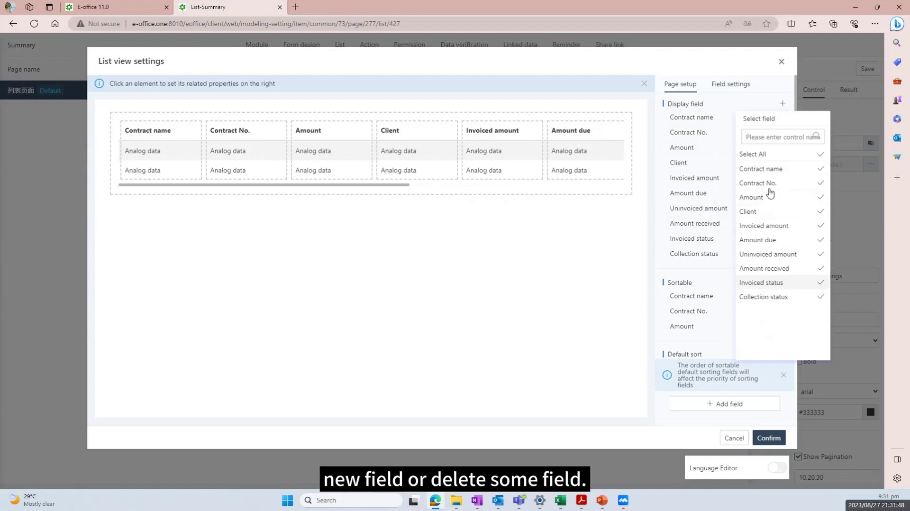
click(747, 99)
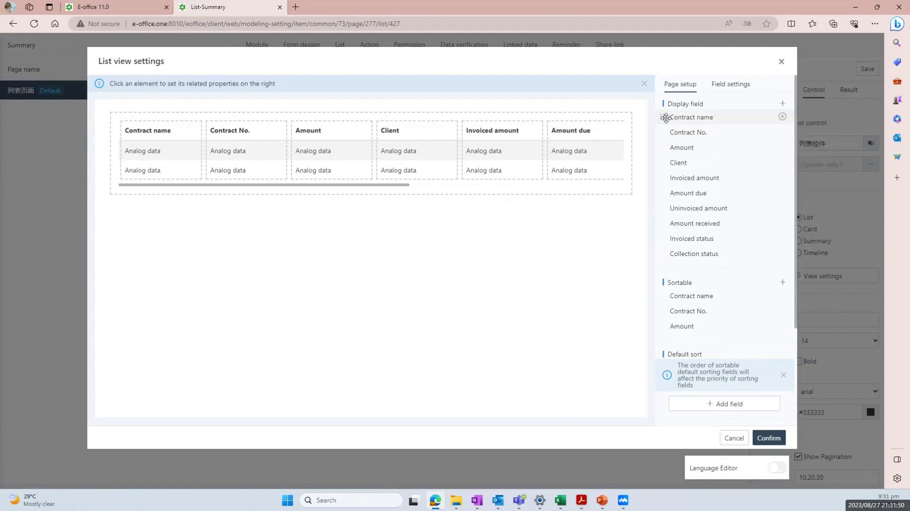
mouse_move(662, 117)
mouse_down()
mouse_move(664, 146)
mouse_move(663, 118)
mouse_move(665, 136)
mouse_move(662, 129)
mouse_up()
Remove Contract name from the sortable fields and add Invoiced amount to them.
scroll(687, 310, down, 2)
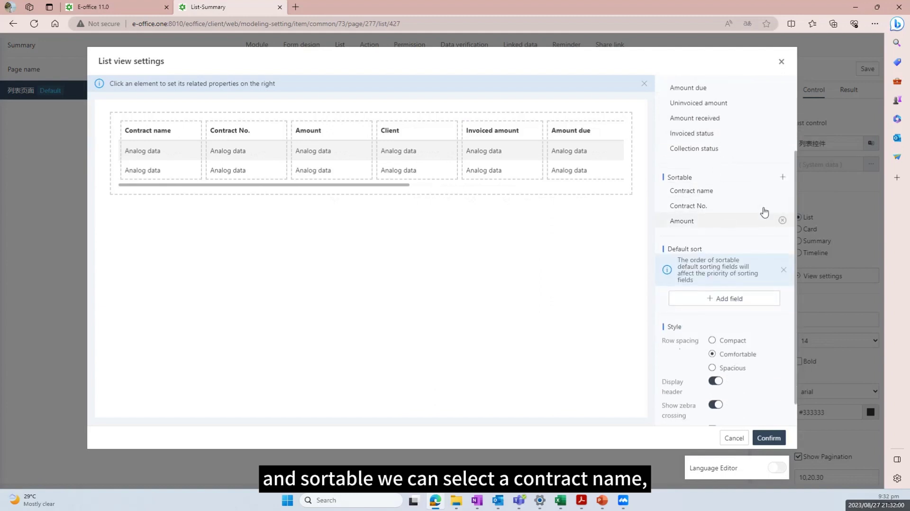
click(781, 177)
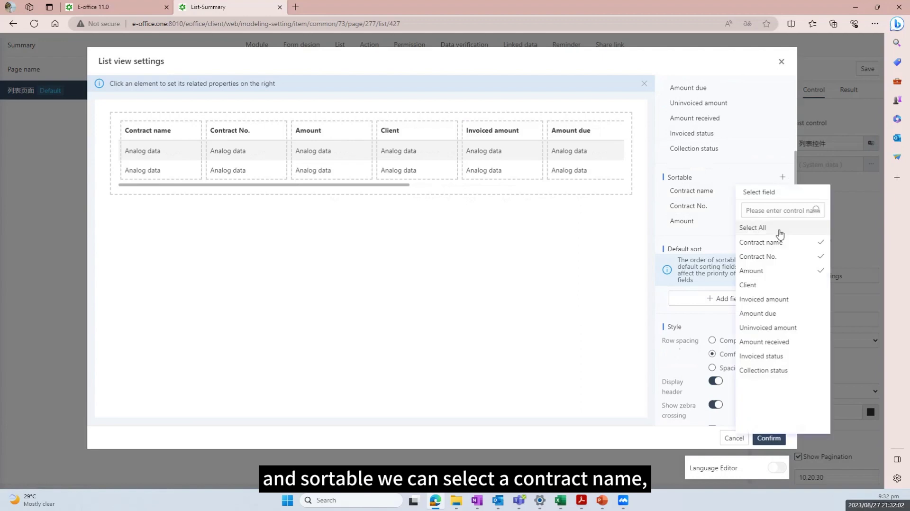
click(777, 243)
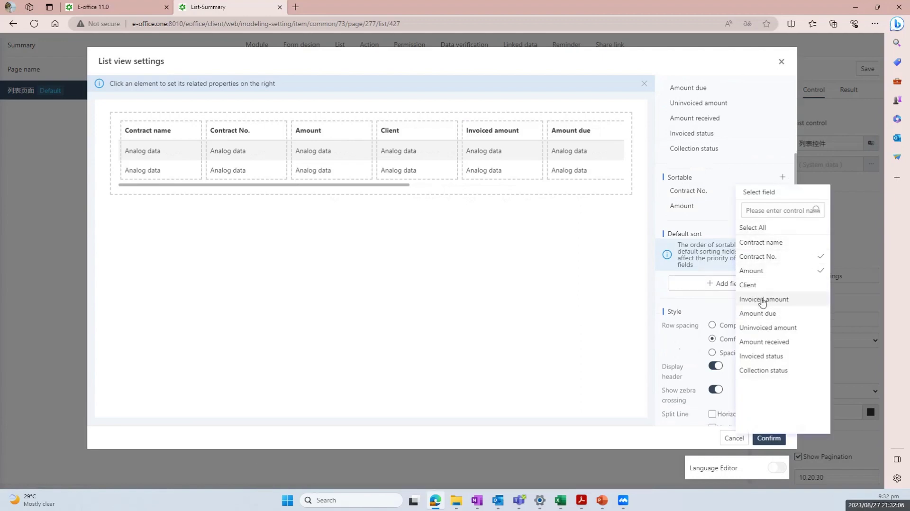
click(761, 299)
click(624, 269)
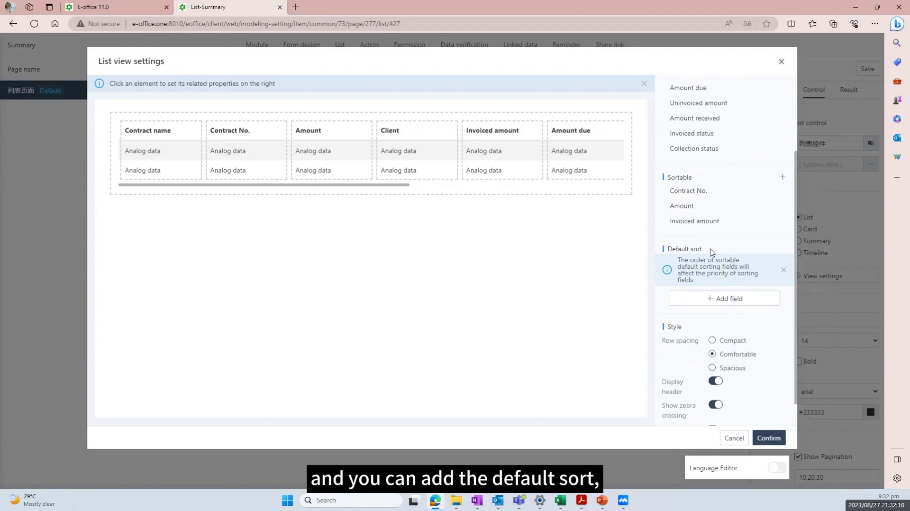
Add Contract No. as the default sort field and confirm the list view settings.
click(730, 298)
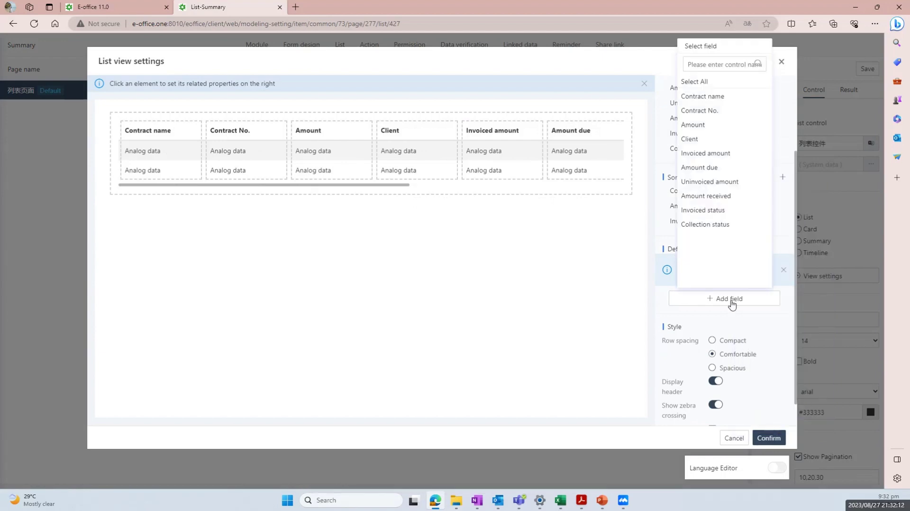
click(719, 109)
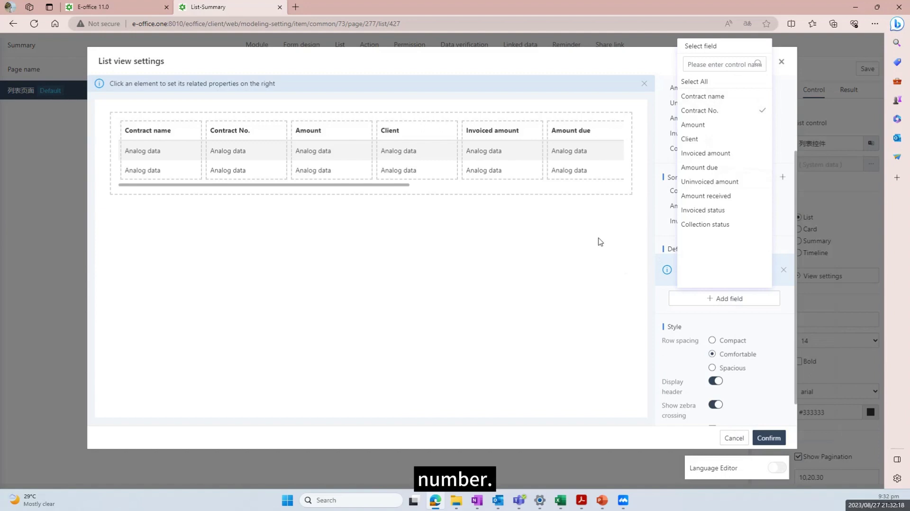
click(599, 242)
scroll(736, 268, down, 1)
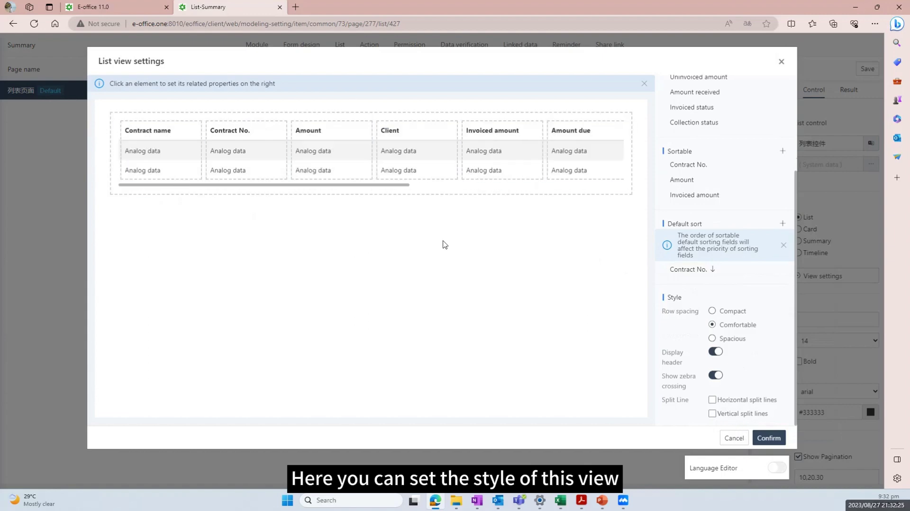
click(768, 437)
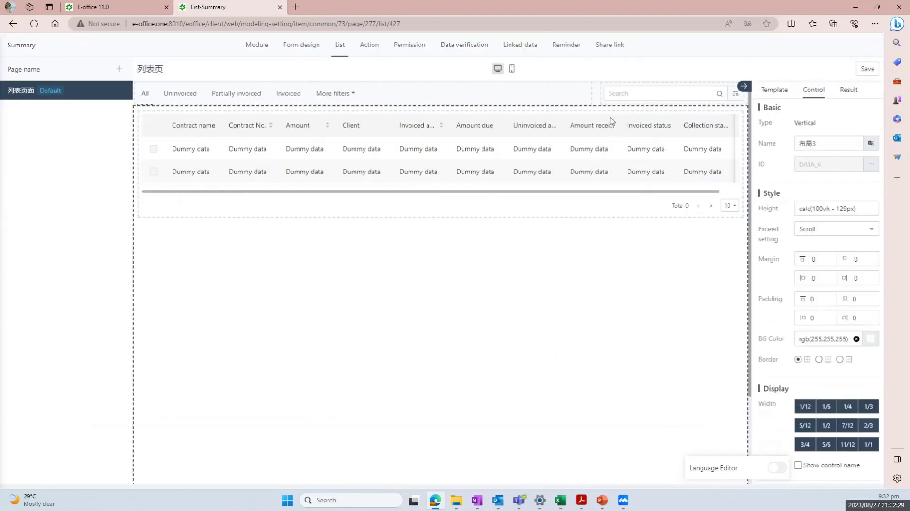
View the live Summary list of Contract Receipts, and reopen the view settings of the list control in the page design.
click(140, 6)
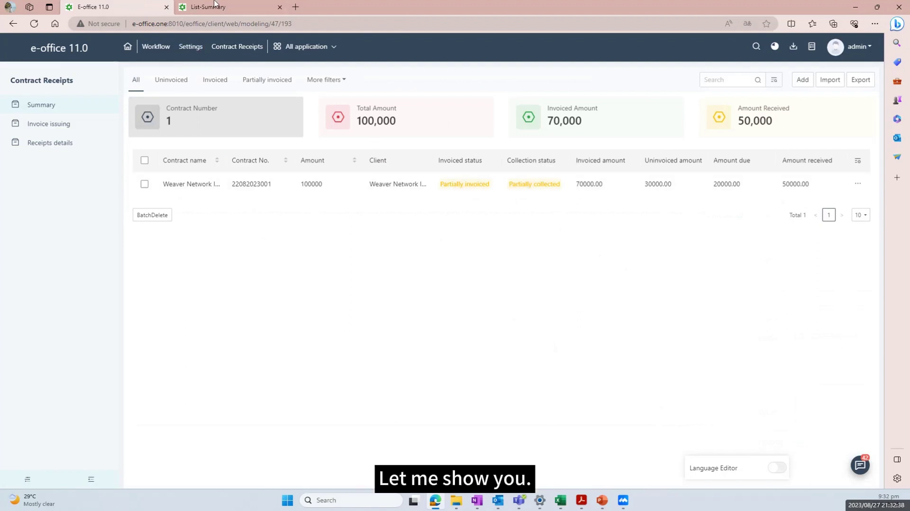
key(ctrl+Tab)
click(511, 121)
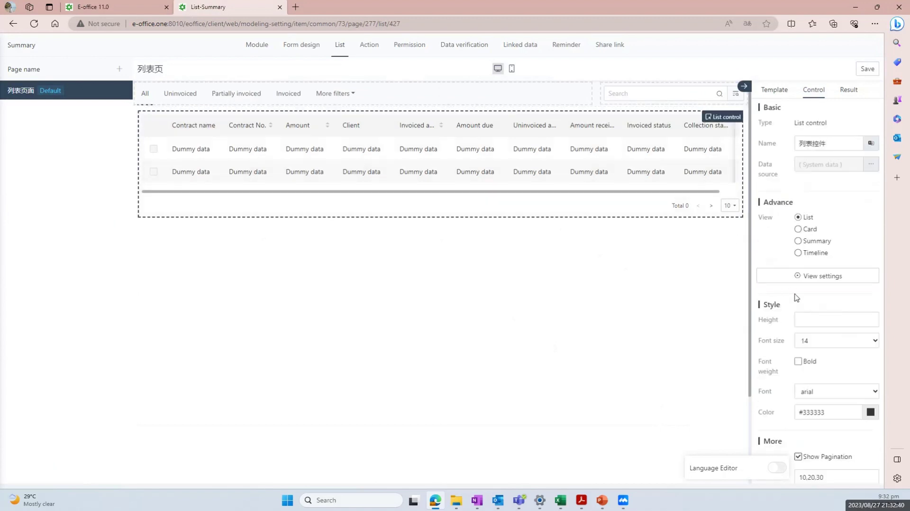
click(800, 277)
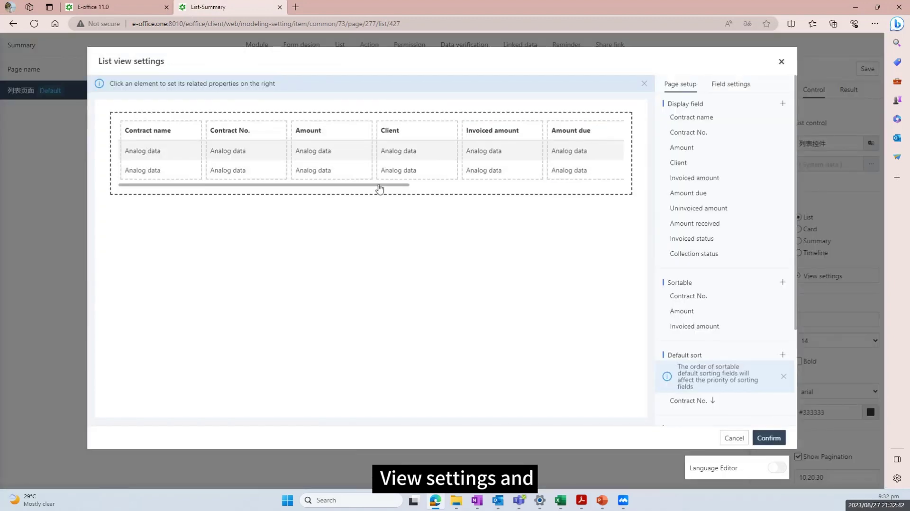
Set the style of the Invoiced status column to Capsule type.
drag(381, 190, 583, 186)
click(511, 132)
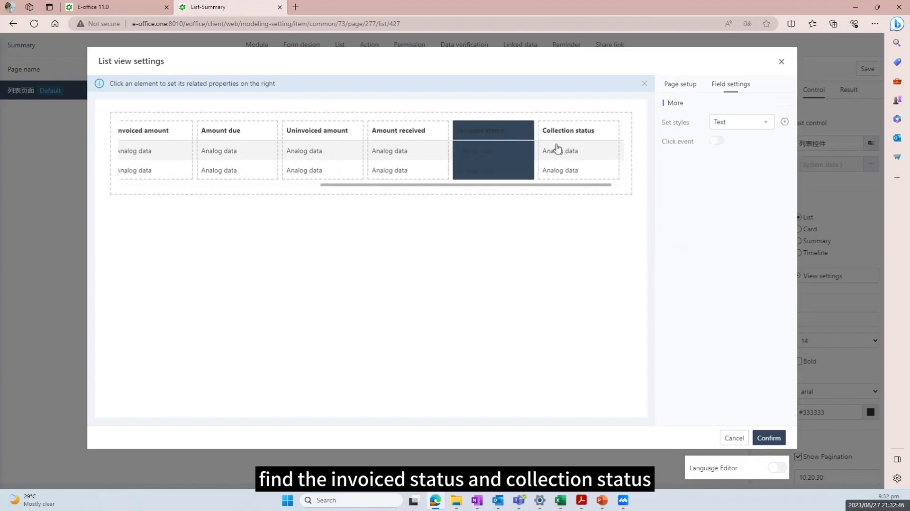
click(591, 135)
click(510, 135)
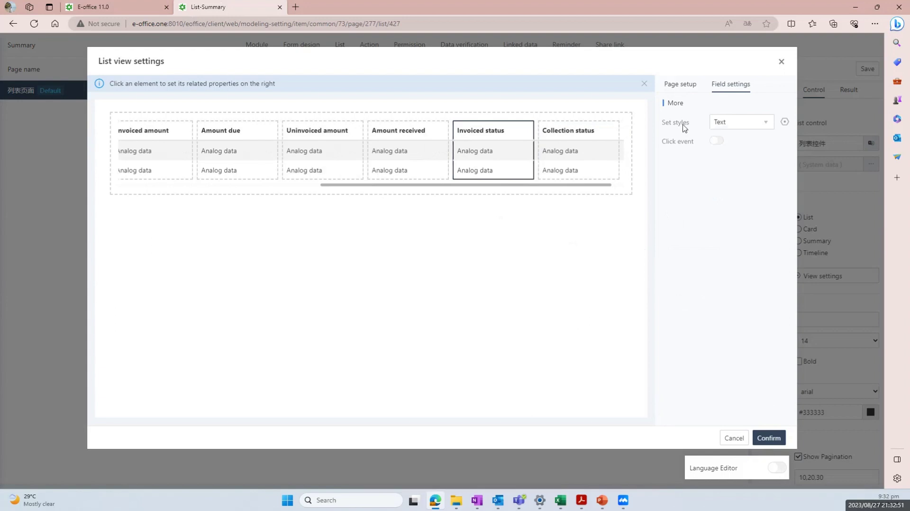
click(712, 124)
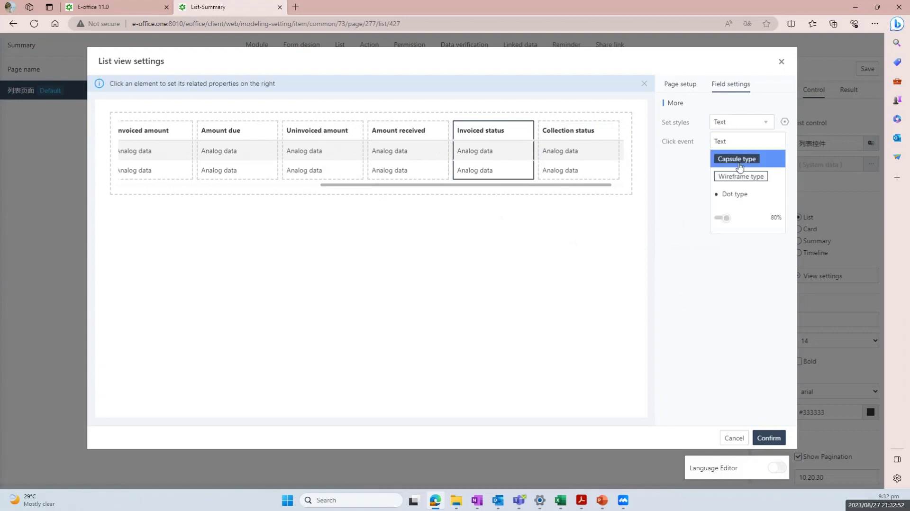
click(739, 161)
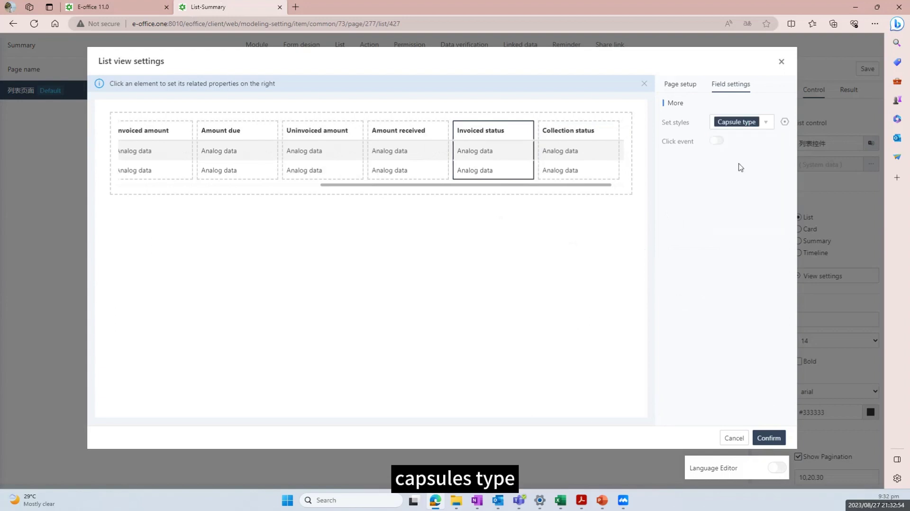
Add a conditional style for the Invoiced status column and start its condition with the Invoiced status dropdown control and an equals operator.
click(785, 122)
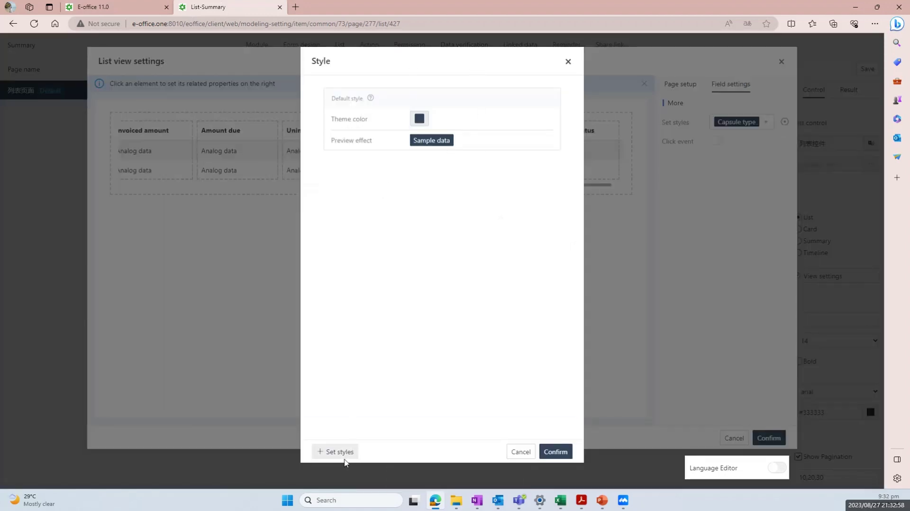
click(339, 451)
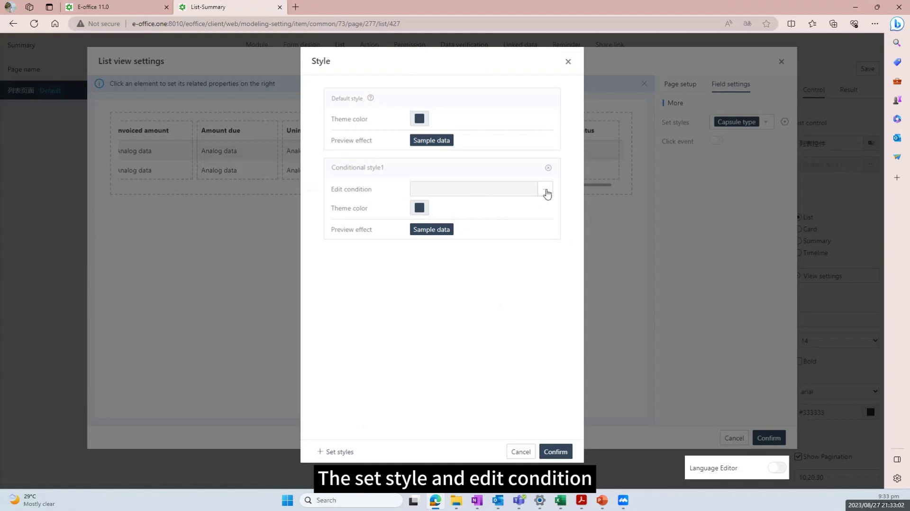
click(546, 191)
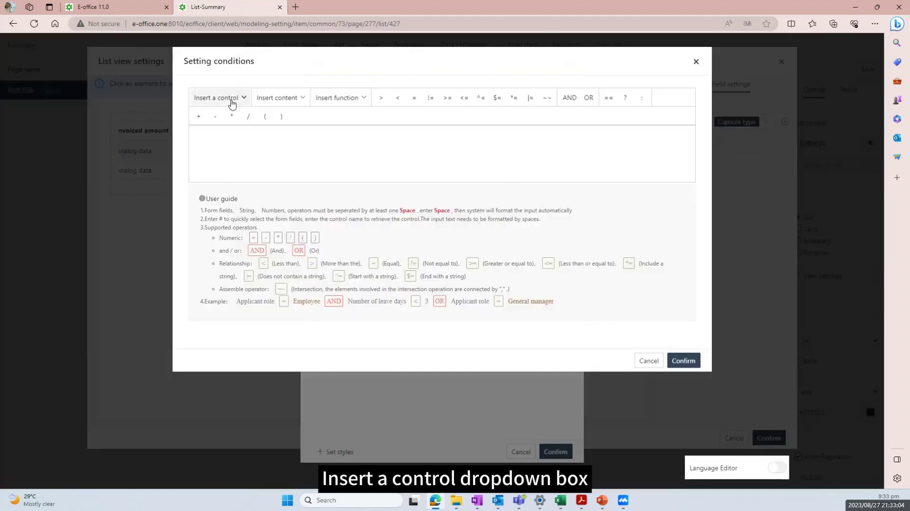
click(232, 103)
mouse_move(229, 147)
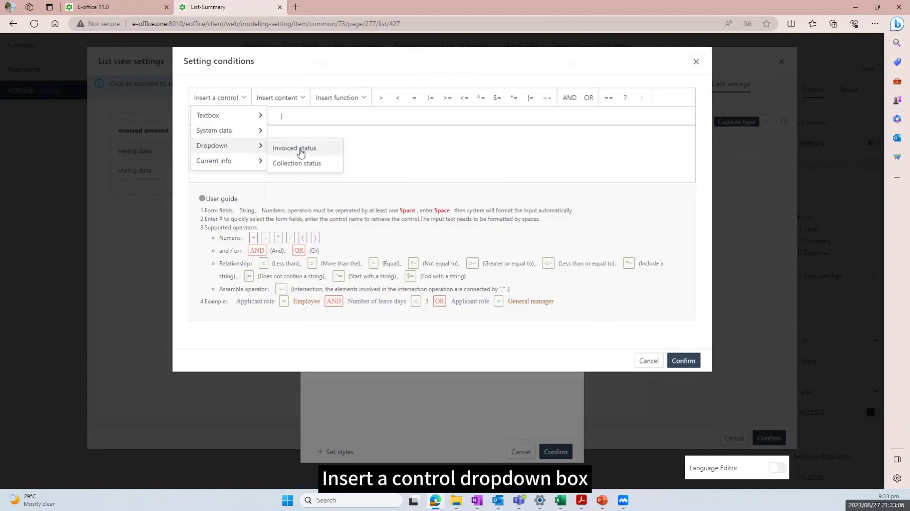
click(302, 148)
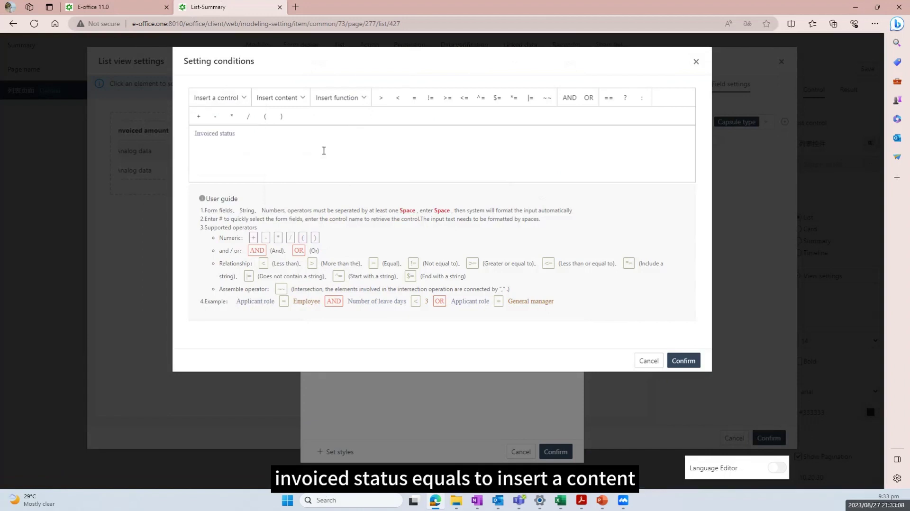
click(412, 99)
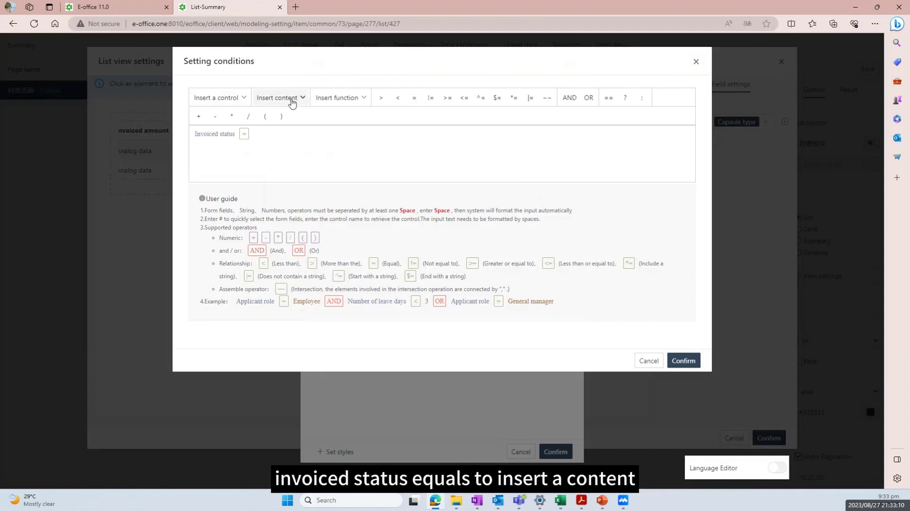
Complete the first style's condition with the Invoiced status option Uninvoiced and give it the red Danger theme color.
click(292, 101)
mouse_move(291, 129)
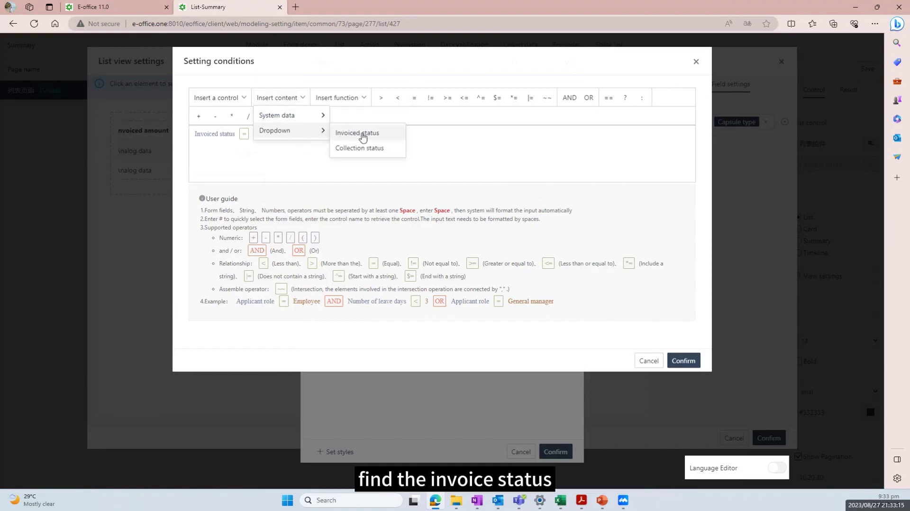
click(363, 137)
click(380, 95)
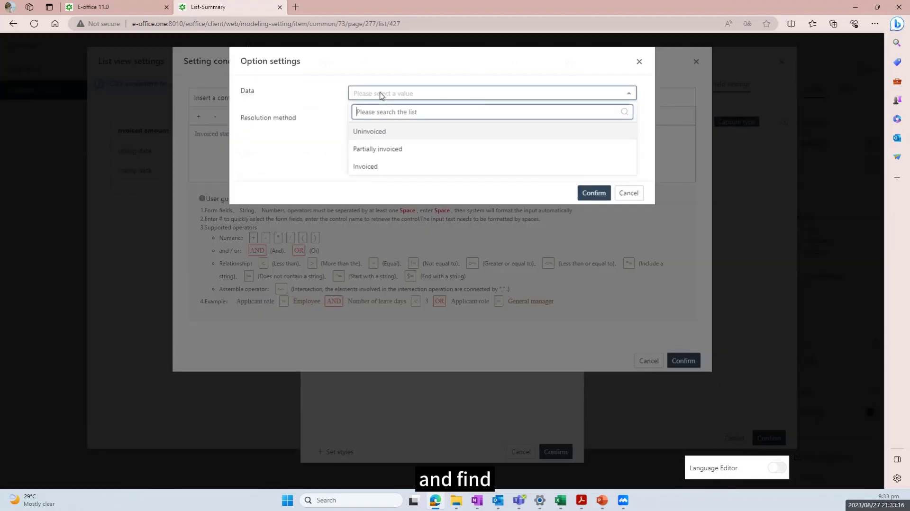
click(382, 133)
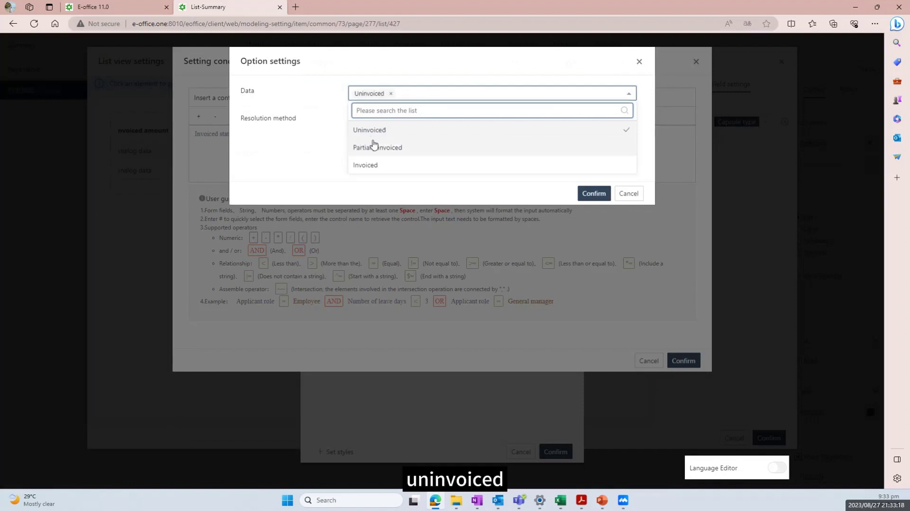
click(327, 146)
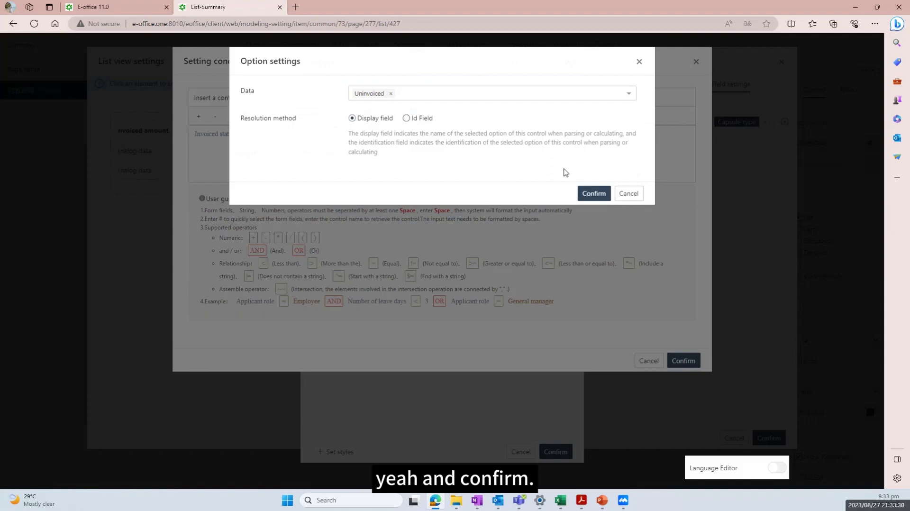
click(587, 194)
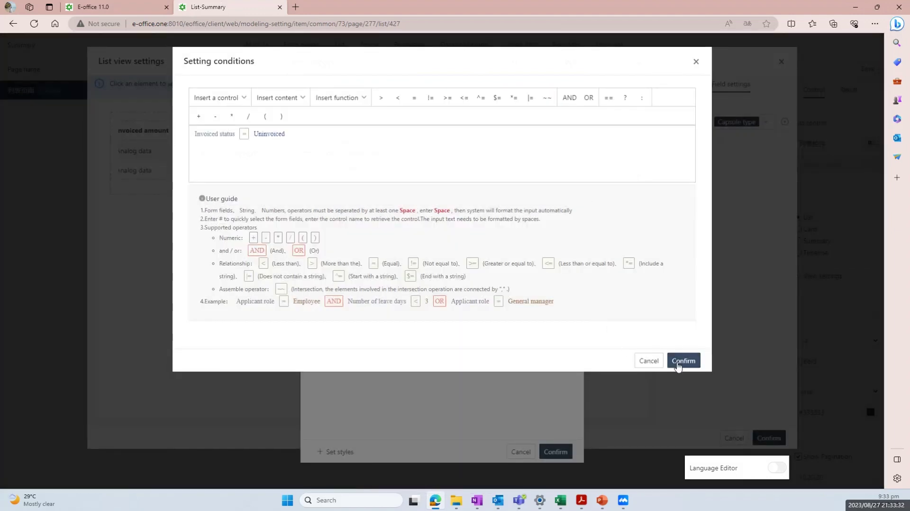
click(682, 361)
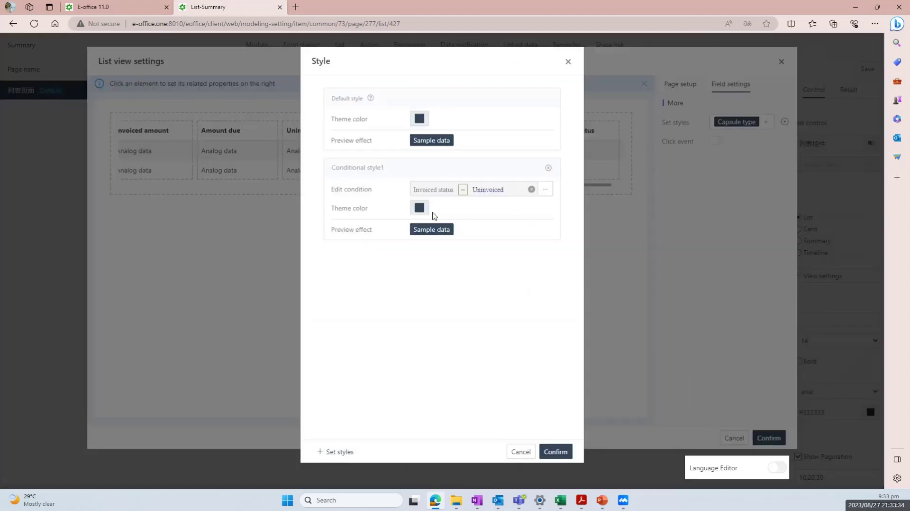
click(419, 208)
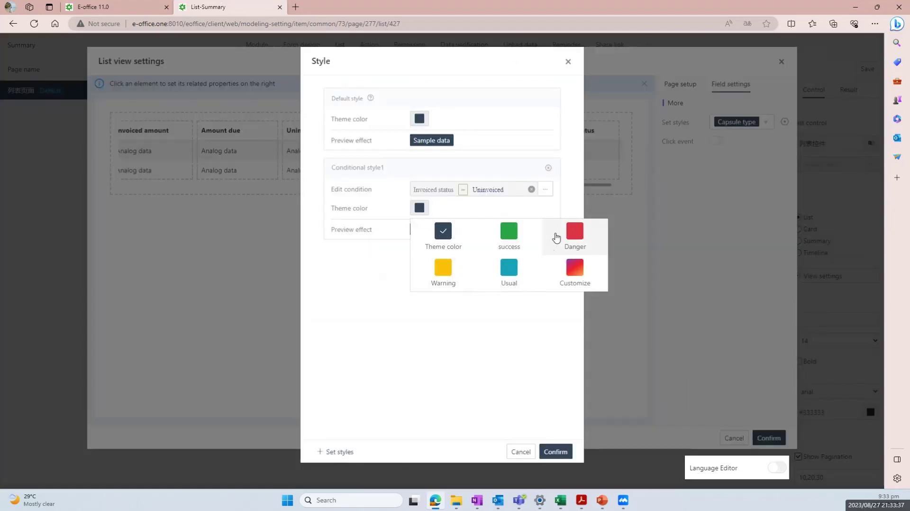
click(564, 236)
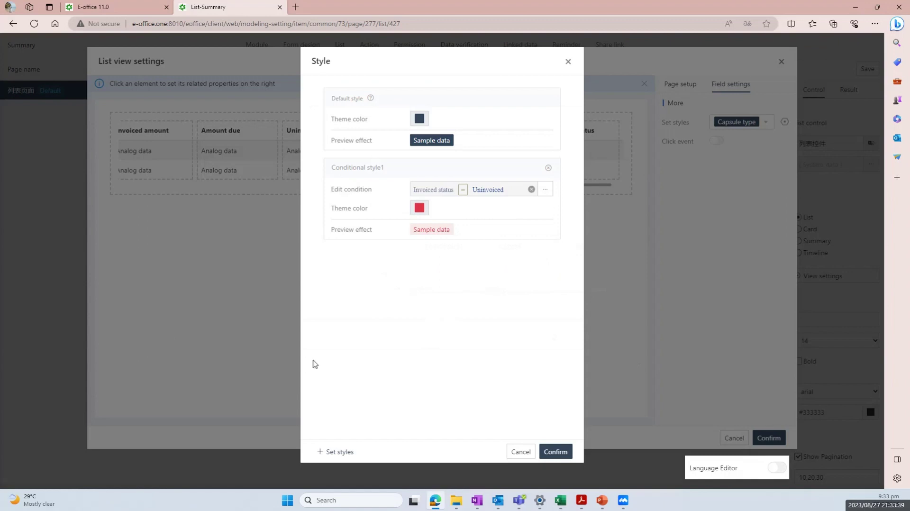
Add a second conditional style and start its condition with the Invoiced status dropdown control and an equals operator.
click(327, 453)
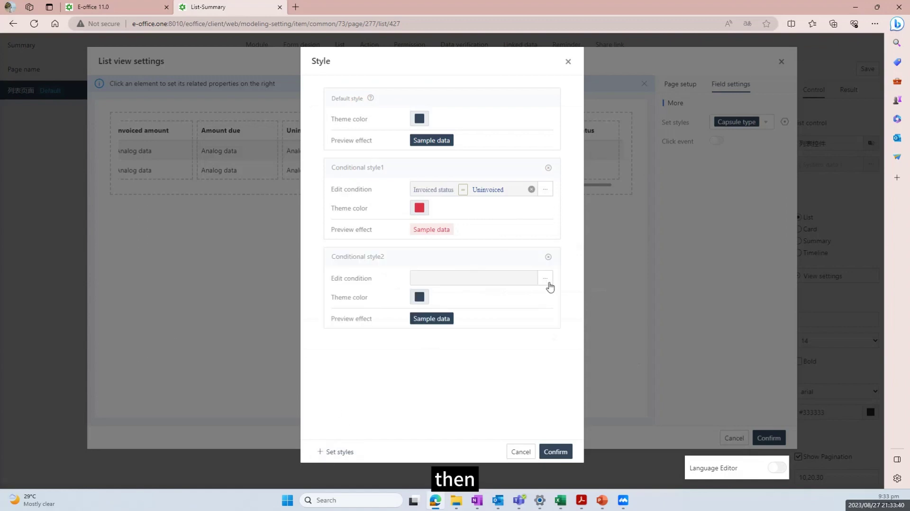
click(548, 283)
click(245, 98)
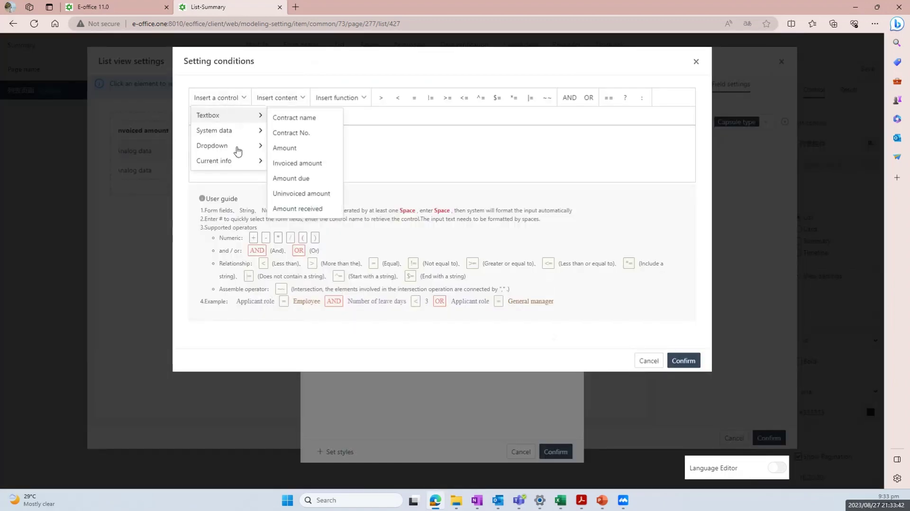
mouse_move(239, 137)
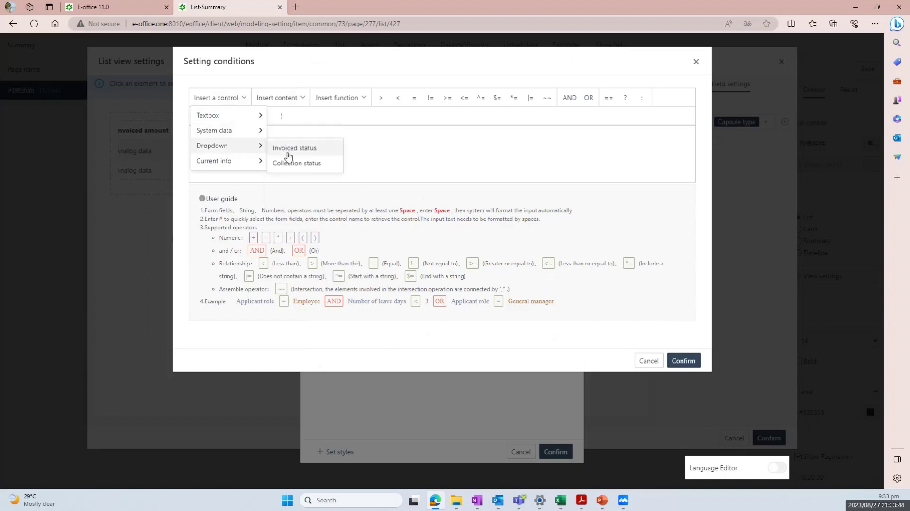
click(286, 150)
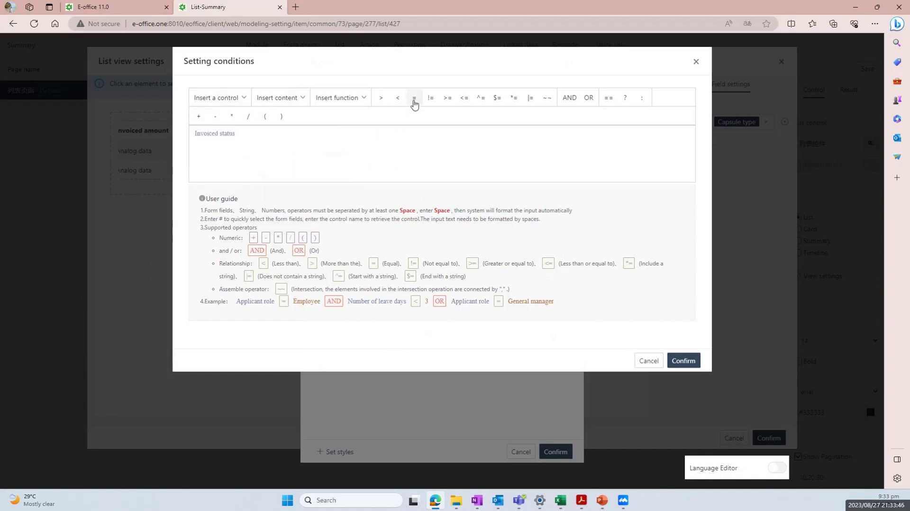
click(414, 97)
Complete the second style's condition with the Invoiced status option Partially invoiced and confirm the condition.
mouse_move(290, 101)
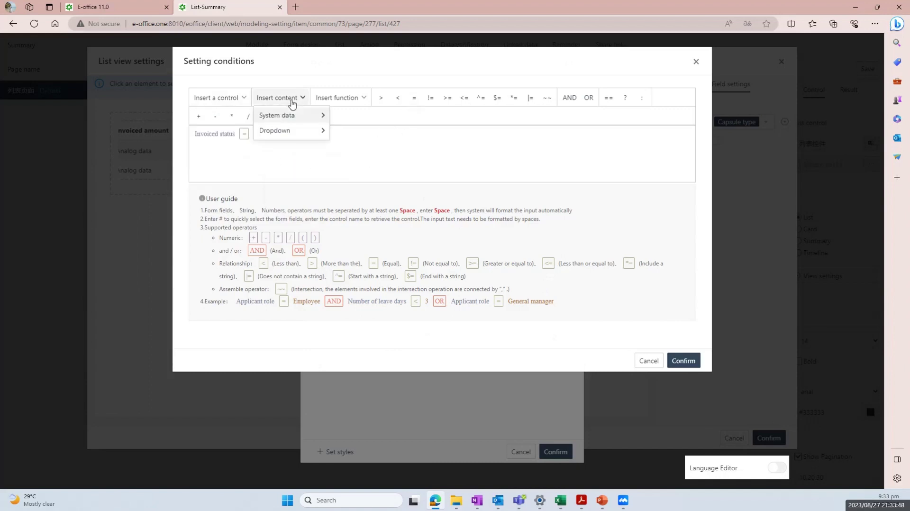
mouse_move(287, 135)
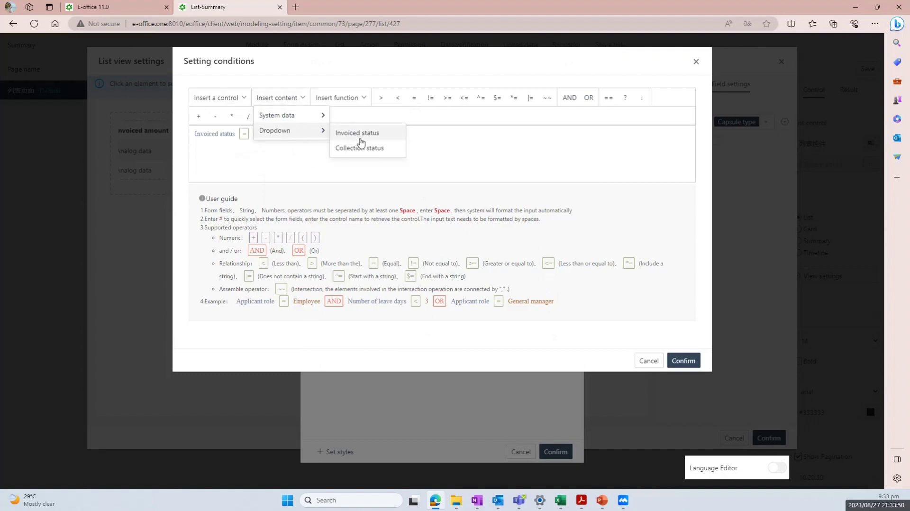
click(360, 137)
click(431, 94)
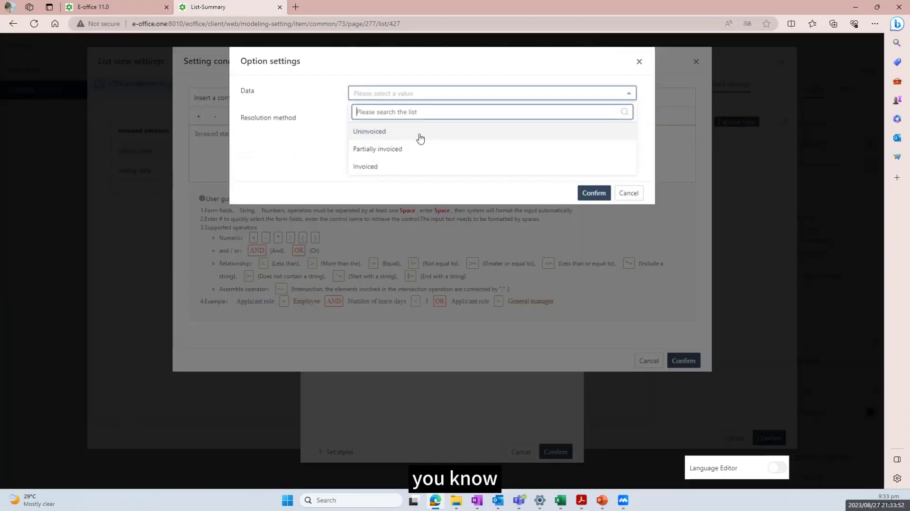
click(407, 148)
click(285, 160)
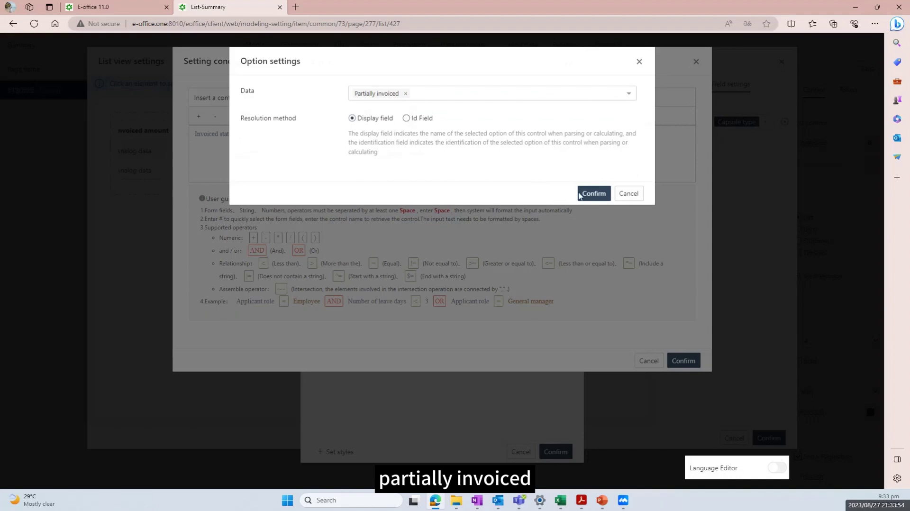
click(592, 193)
click(684, 360)
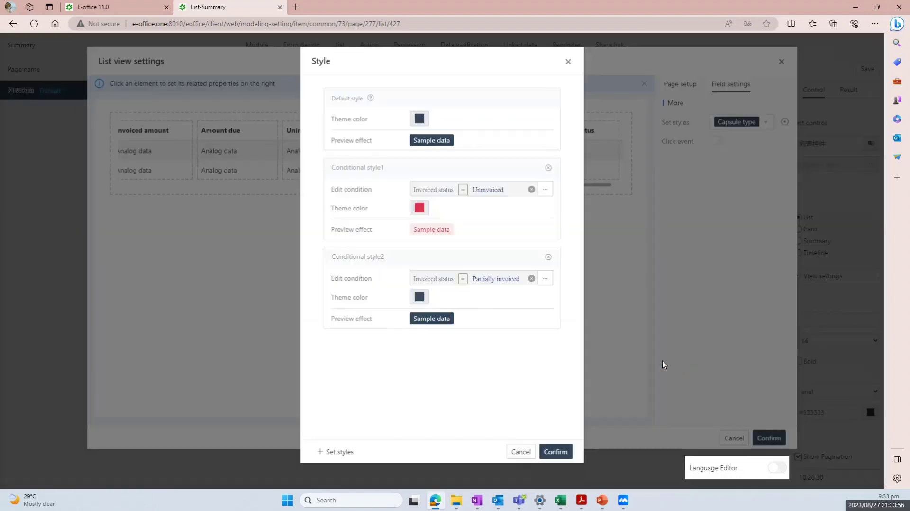
Set the theme color of the Partially invoiced conditional style to the yellow Warning color.
click(419, 297)
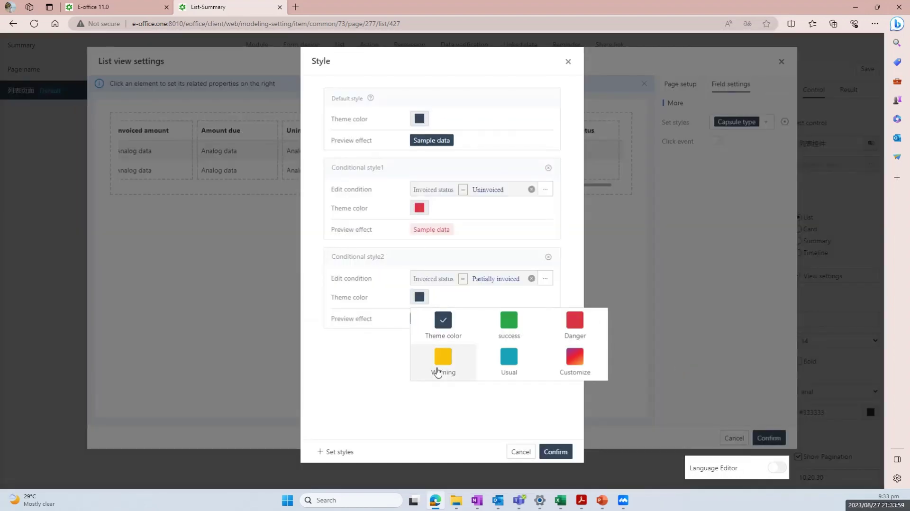
click(440, 362)
click(363, 370)
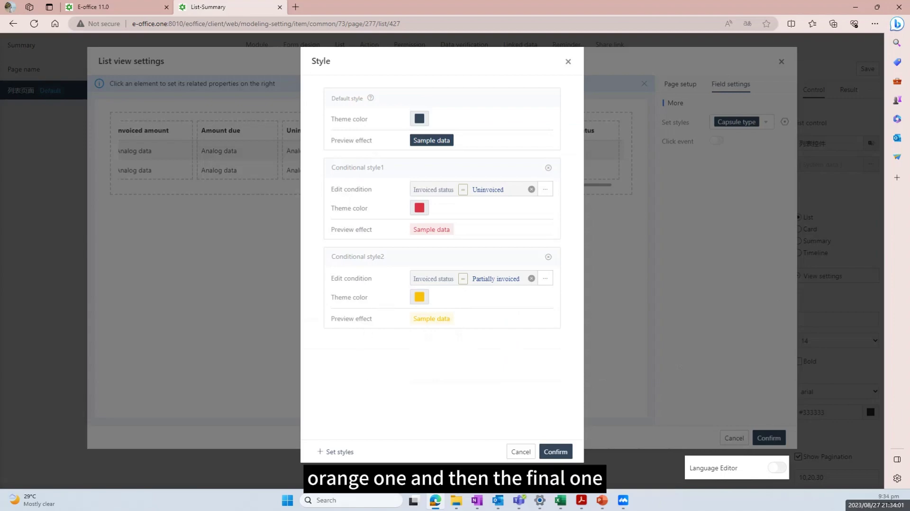
Add a third conditional style and start its condition with the Invoiced status dropdown control and an equals operator.
click(332, 452)
click(543, 370)
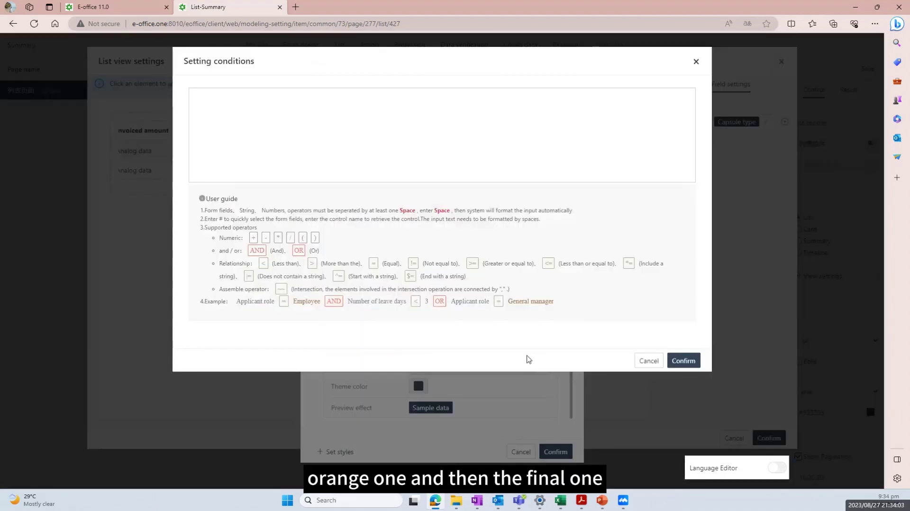
click(243, 98)
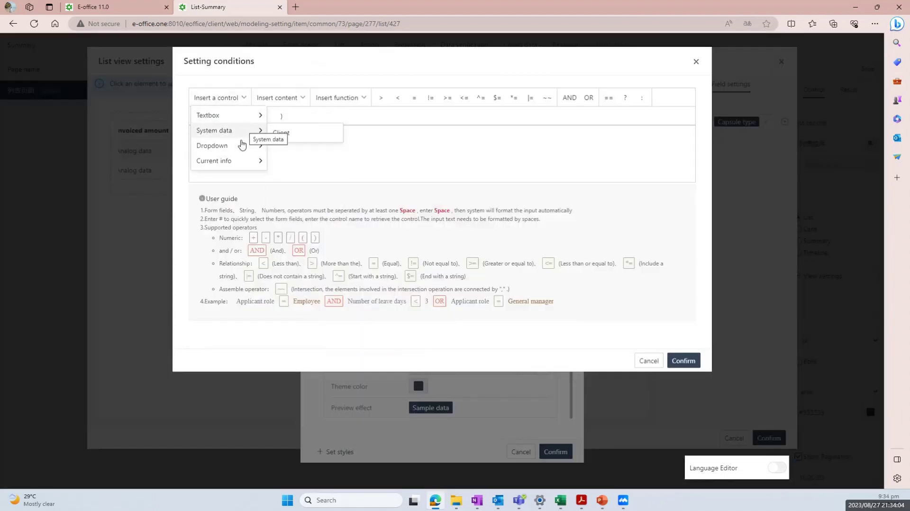
mouse_move(242, 145)
click(286, 148)
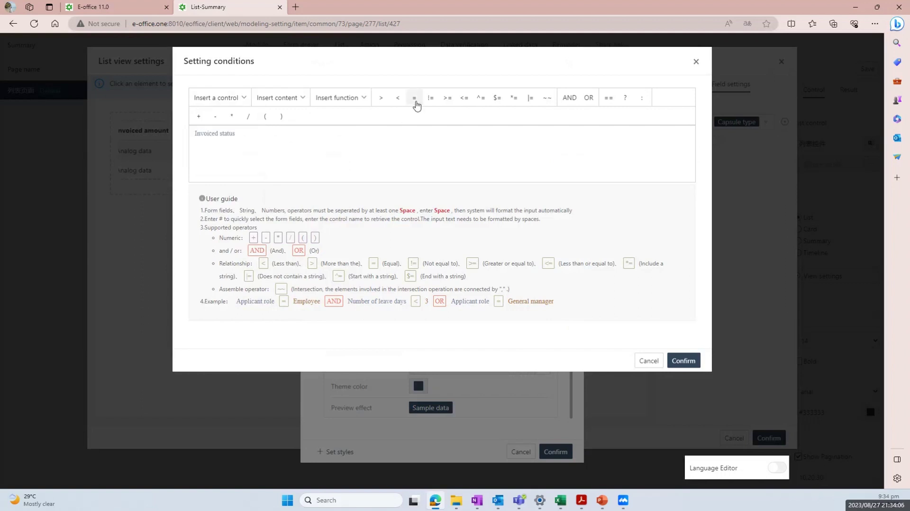
click(415, 98)
Complete the third style's condition with the Invoiced status option Invoiced and confirm the condition.
click(299, 99)
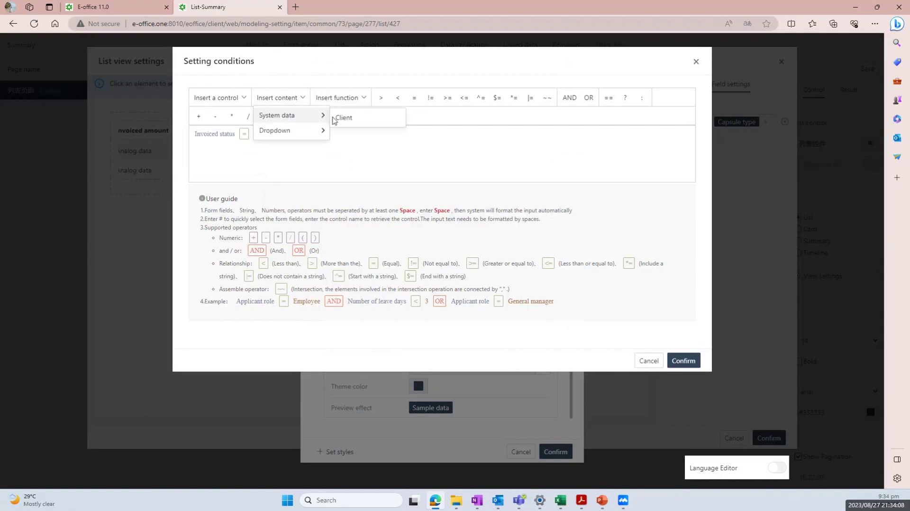
mouse_move(305, 133)
click(361, 133)
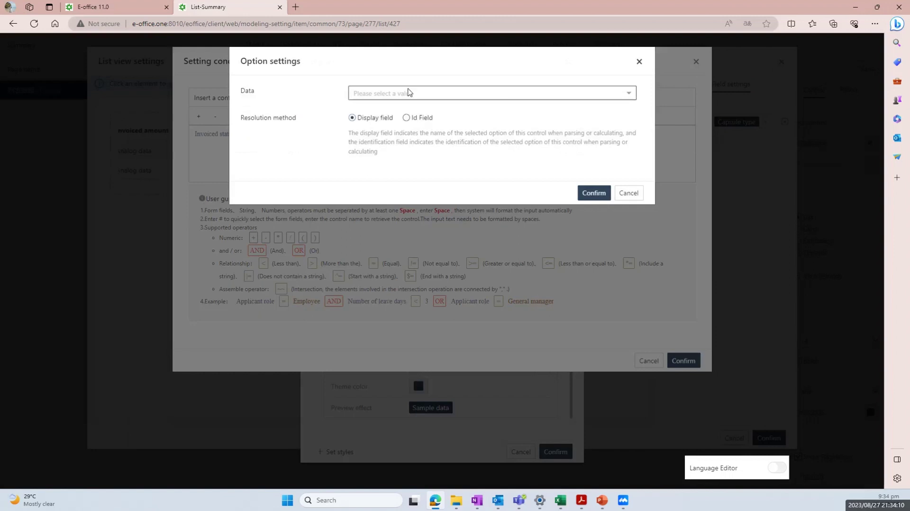
click(408, 94)
click(403, 165)
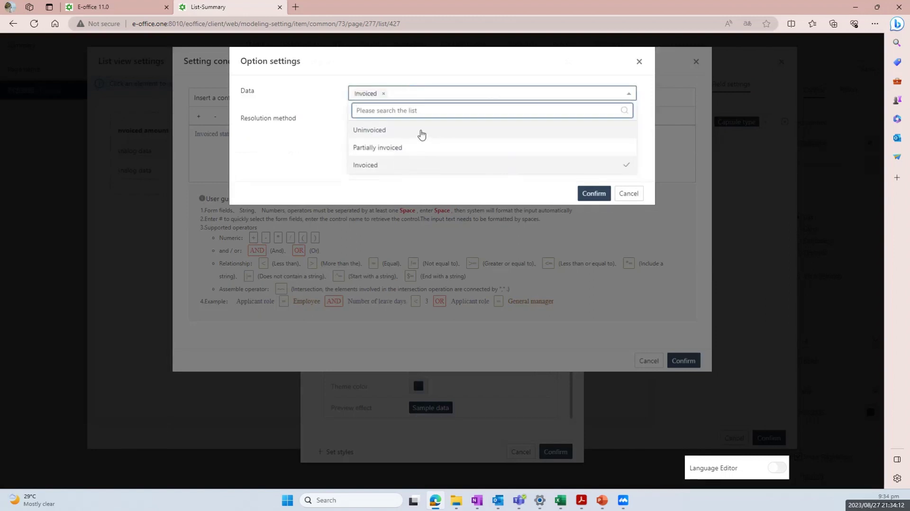
click(568, 185)
click(591, 194)
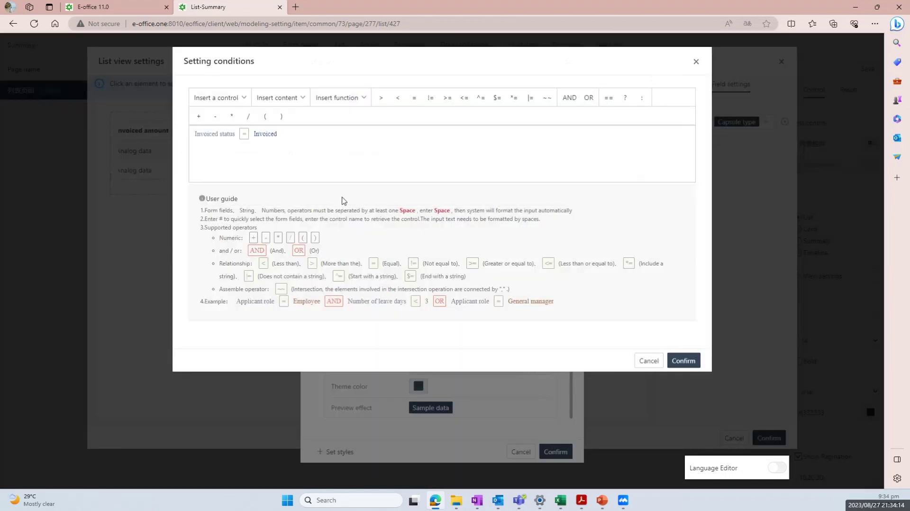
click(686, 361)
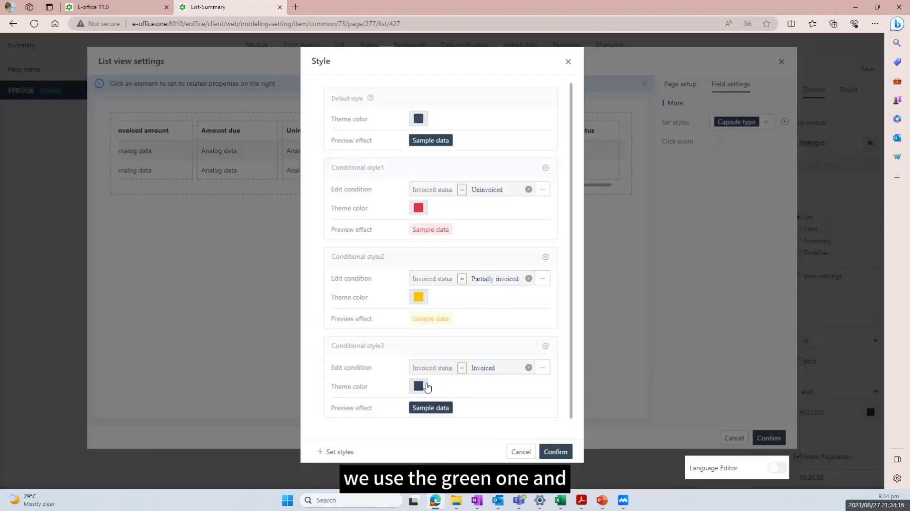
Set the Invoiced conditional style's theme color to the green success color and confirm the column's styles.
click(427, 386)
click(507, 409)
scroll(492, 327, down, 1)
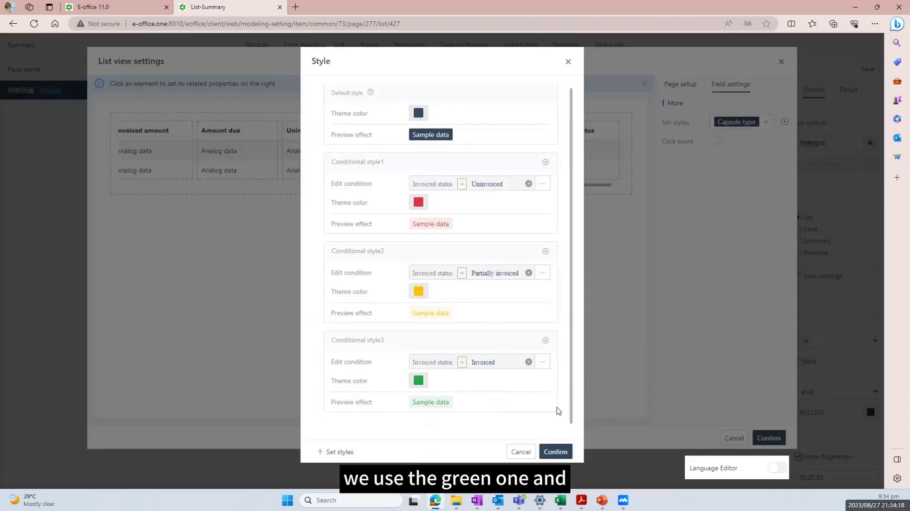
click(556, 451)
Set the style of the Collection status column to Capsule type.
click(587, 138)
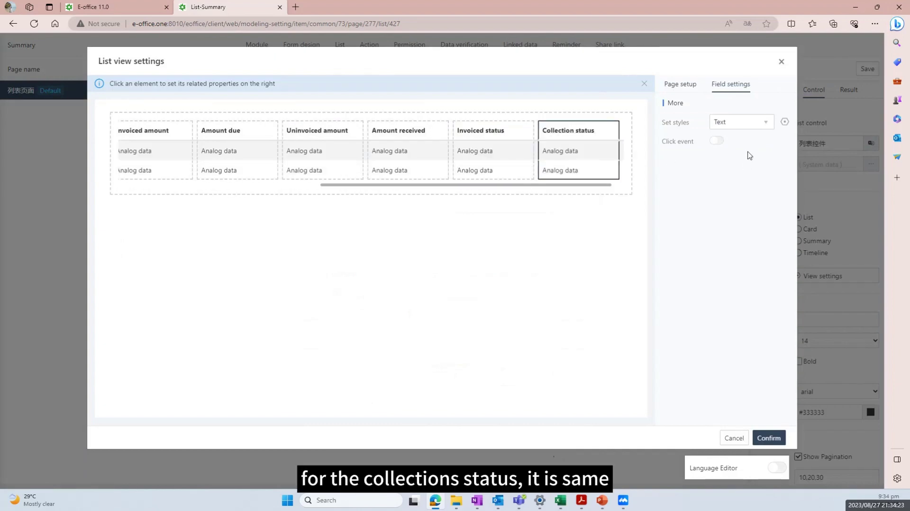
click(784, 122)
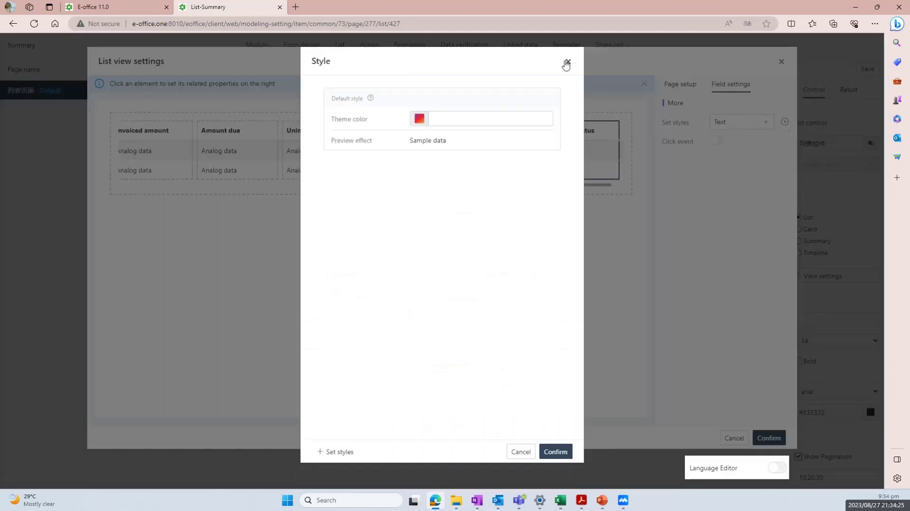
click(566, 62)
click(743, 125)
click(747, 161)
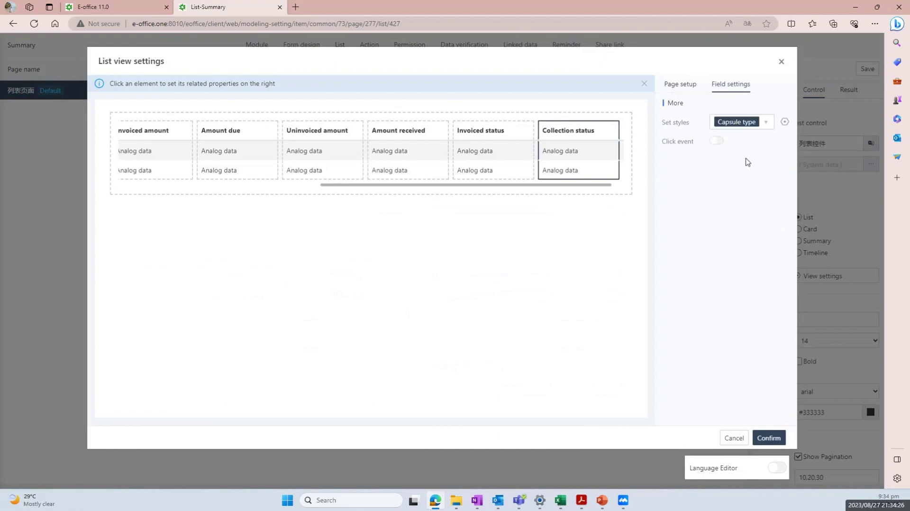
Add a conditional style for the Collection status column and start its condition with the Collection status dropdown control and an equals operator.
click(784, 122)
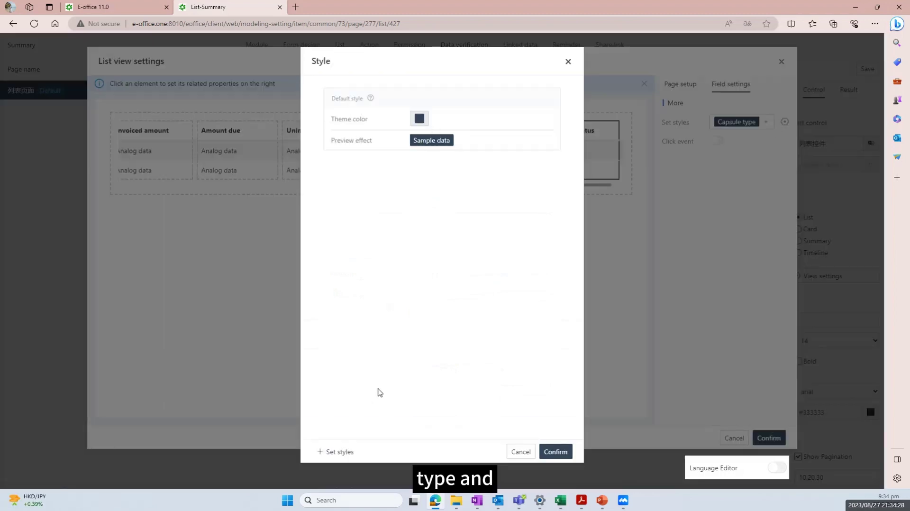
click(340, 451)
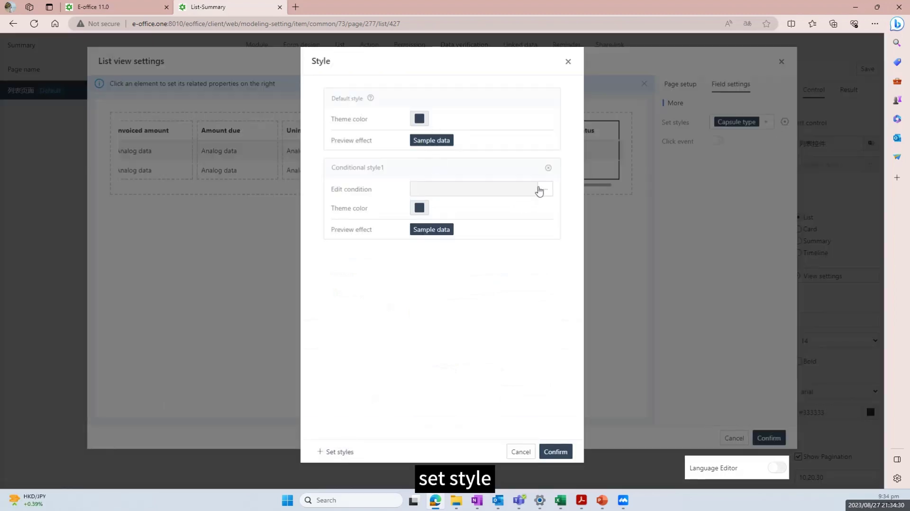
click(541, 190)
click(219, 99)
mouse_move(231, 159)
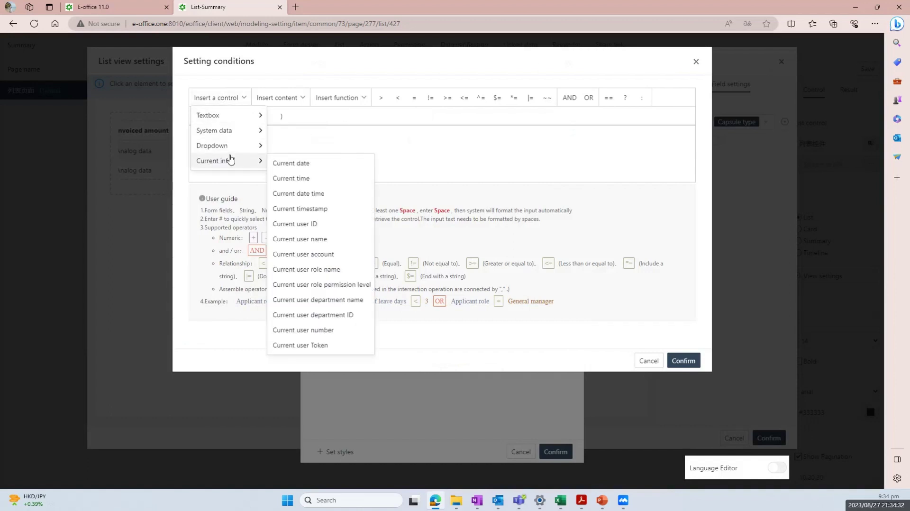
click(310, 161)
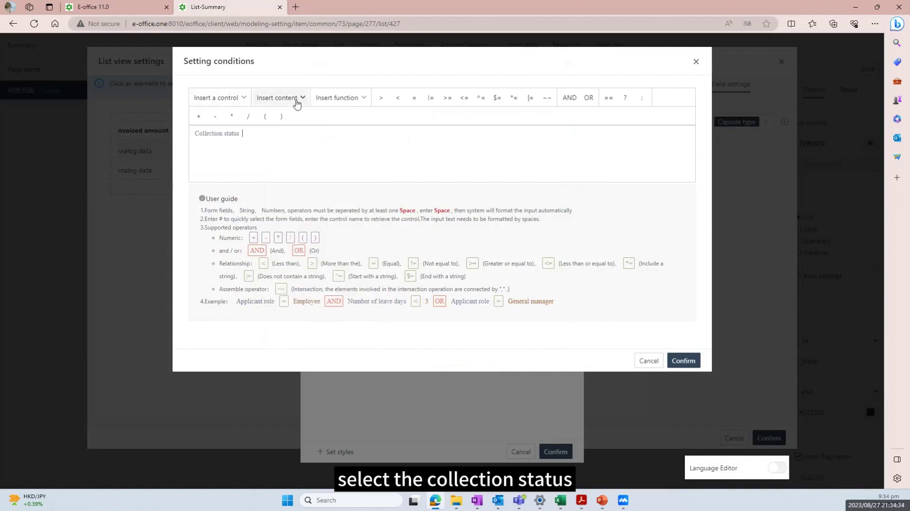
click(413, 99)
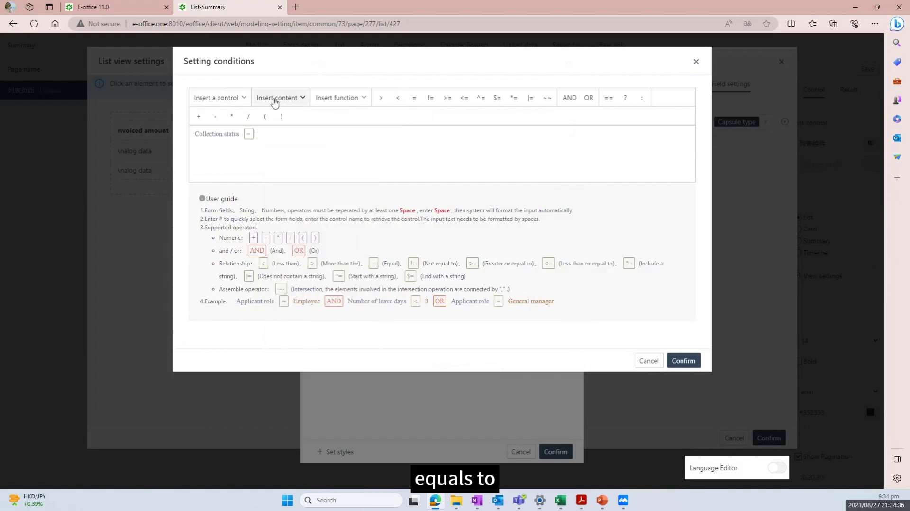
Complete the first style's condition with the Collection status option Not receive and give it the red Danger theme color.
mouse_move(277, 98)
mouse_move(289, 130)
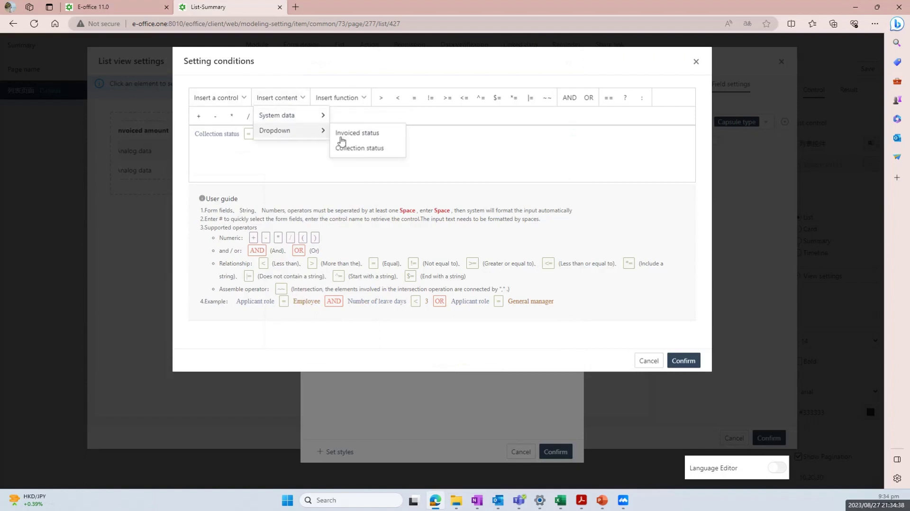
click(341, 134)
click(400, 93)
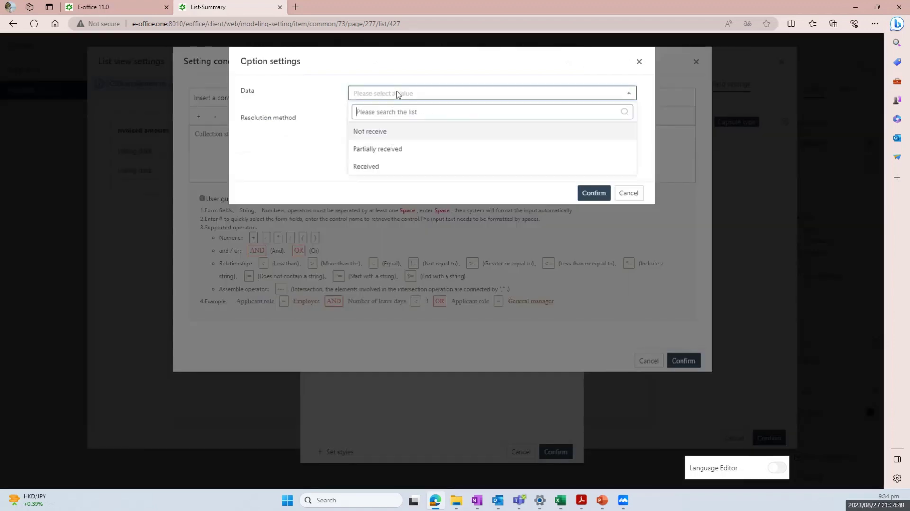
click(400, 130)
click(341, 149)
click(593, 193)
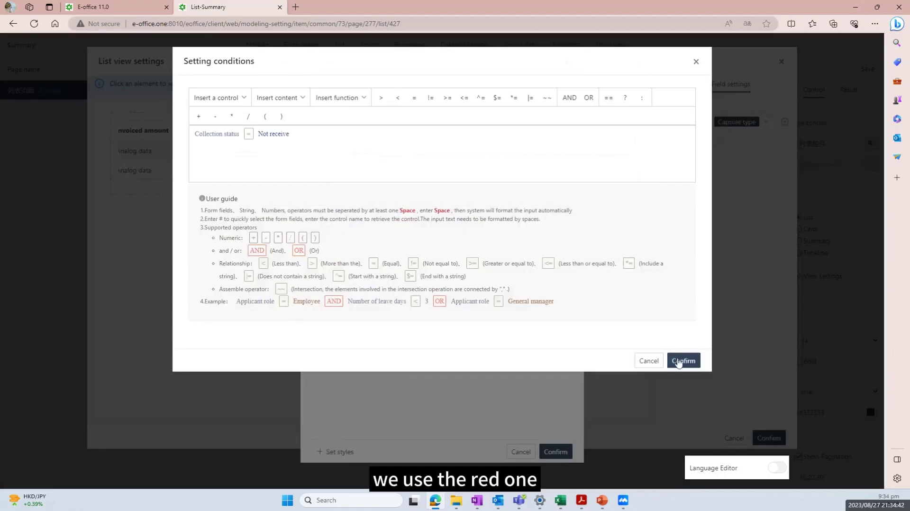
click(683, 361)
click(419, 208)
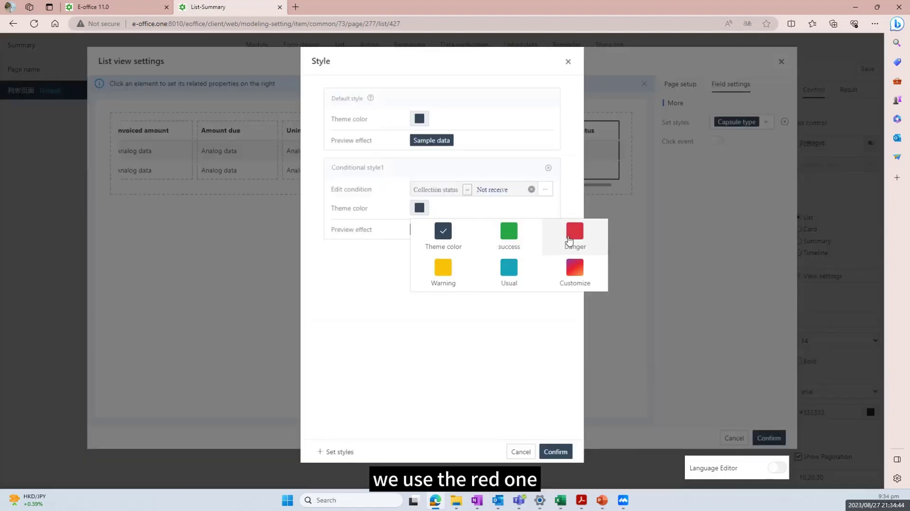
click(574, 232)
Add a second conditional style and start its condition with the Collection status dropdown control and an equals operator.
click(353, 458)
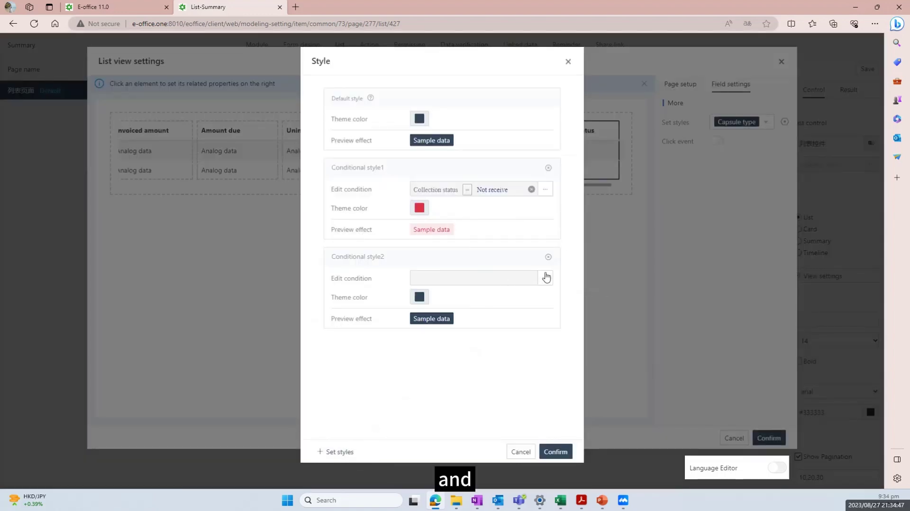
click(545, 278)
click(232, 98)
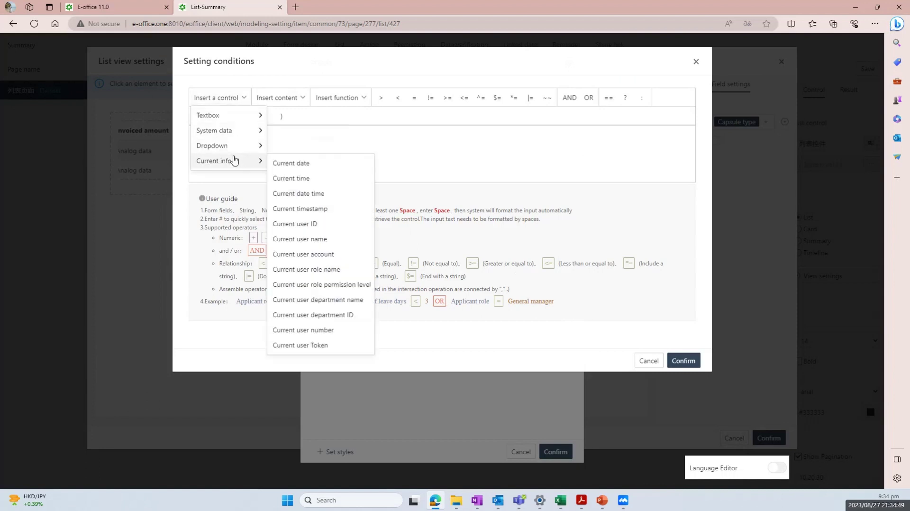
mouse_move(234, 150)
click(294, 163)
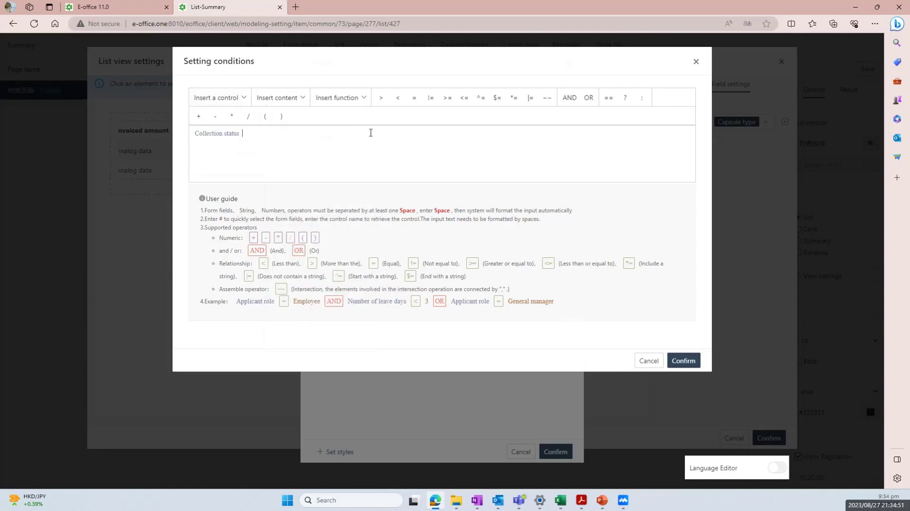
click(414, 98)
Complete the second style's condition with the Collection status option Partially received and give it the yellow Warning theme color.
click(278, 98)
mouse_move(297, 134)
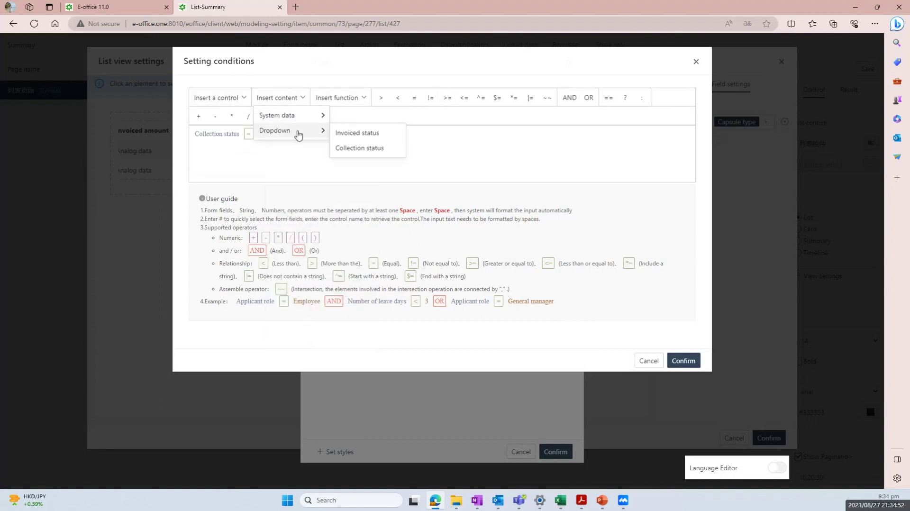
click(359, 148)
click(455, 94)
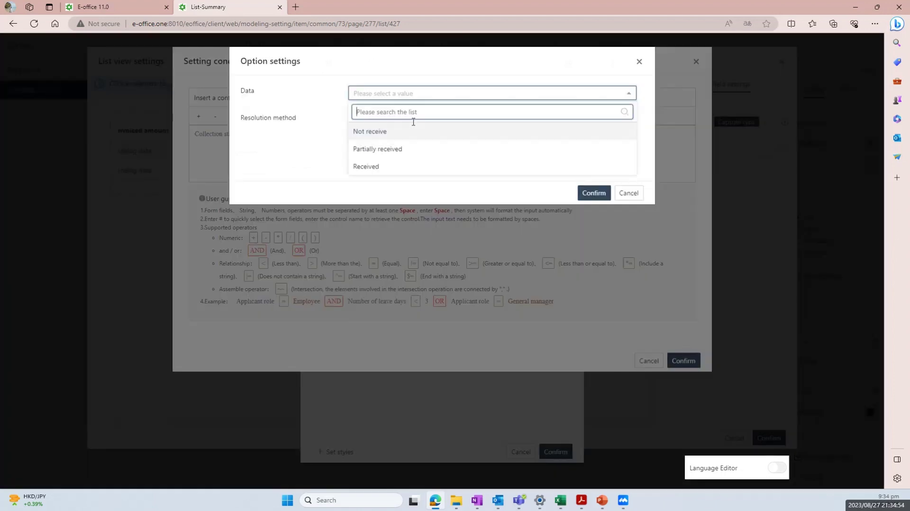
click(404, 149)
click(594, 193)
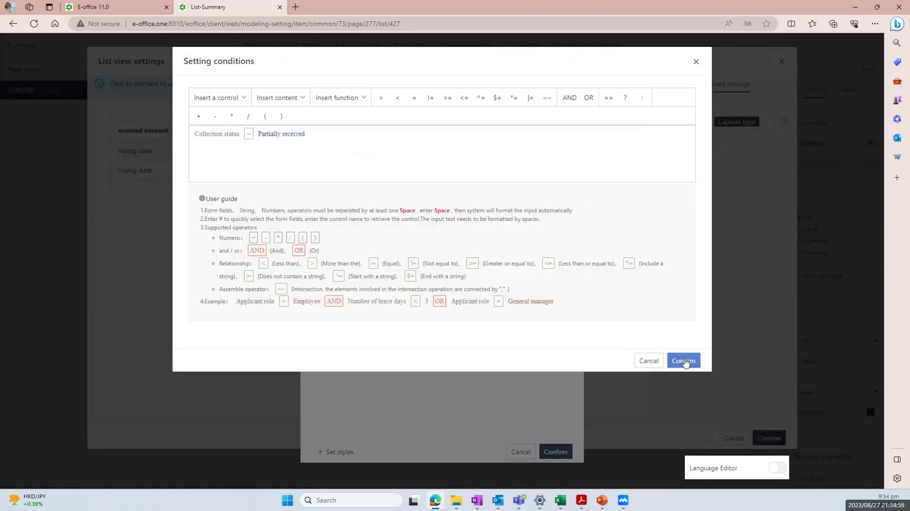
click(683, 360)
click(419, 296)
click(443, 359)
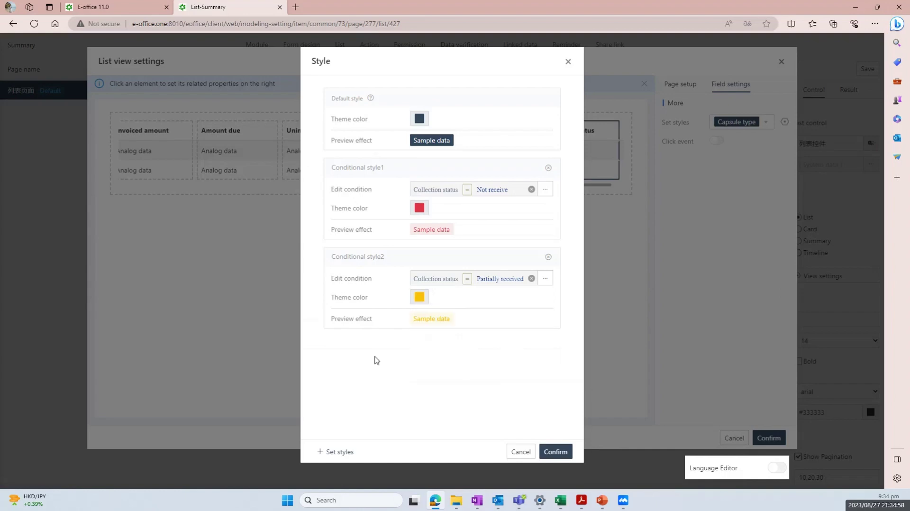
Add a third conditional style and start its condition with the Collection status dropdown control and an equals operator.
click(335, 452)
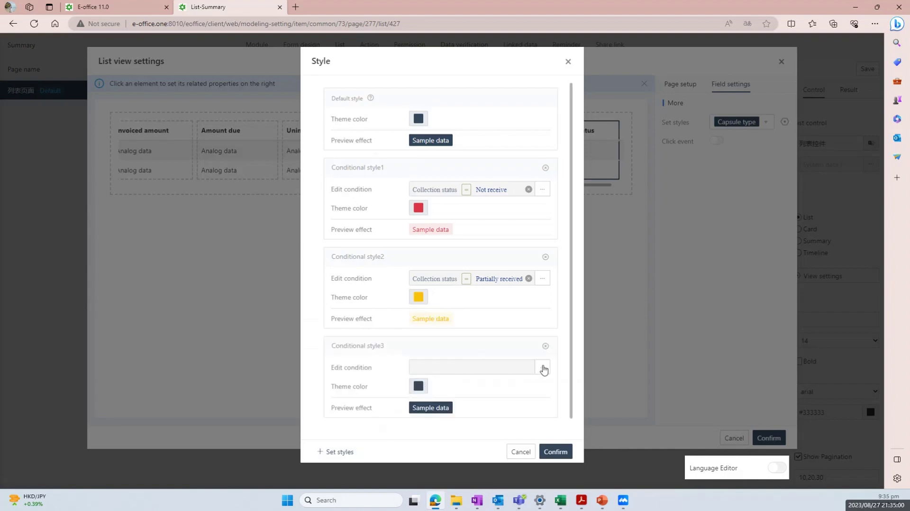
click(542, 369)
click(230, 100)
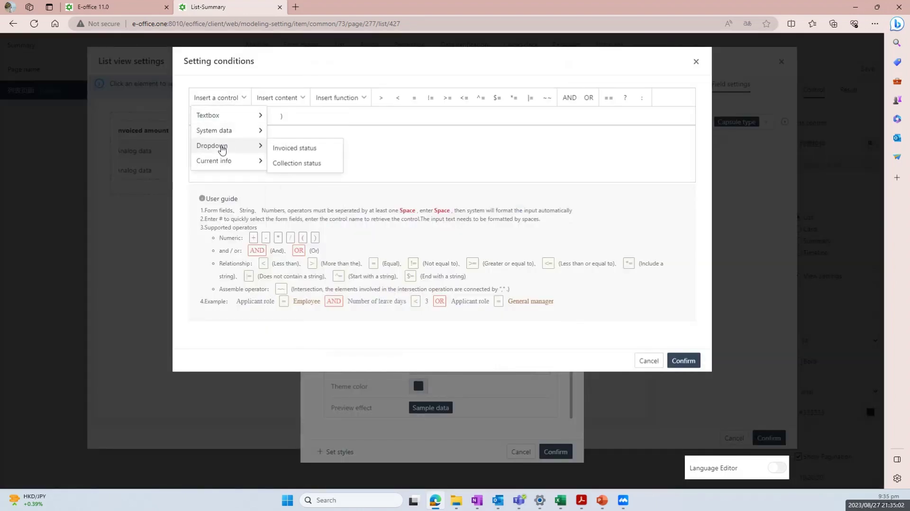
mouse_move(227, 151)
click(295, 163)
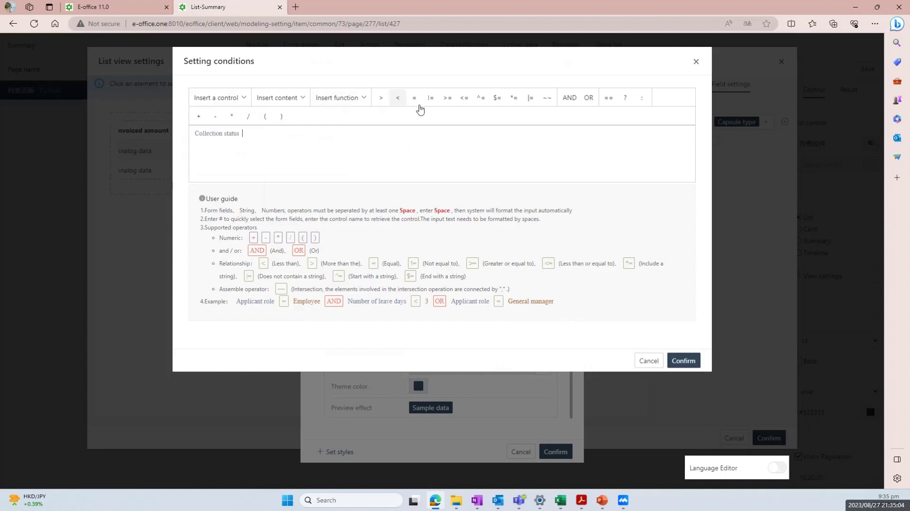
click(414, 98)
Complete the third style's condition with the Collection status option Received and give it the green success theme color.
click(309, 100)
mouse_move(284, 130)
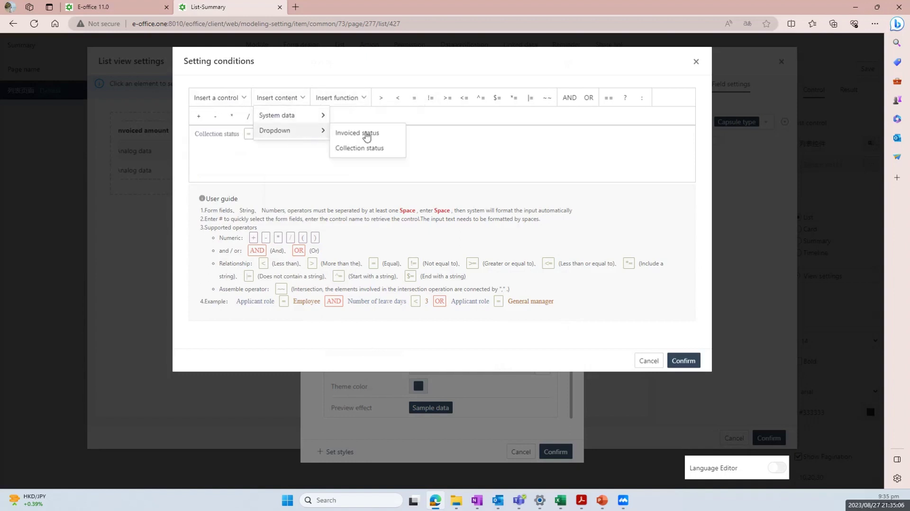
click(379, 149)
click(410, 97)
click(399, 165)
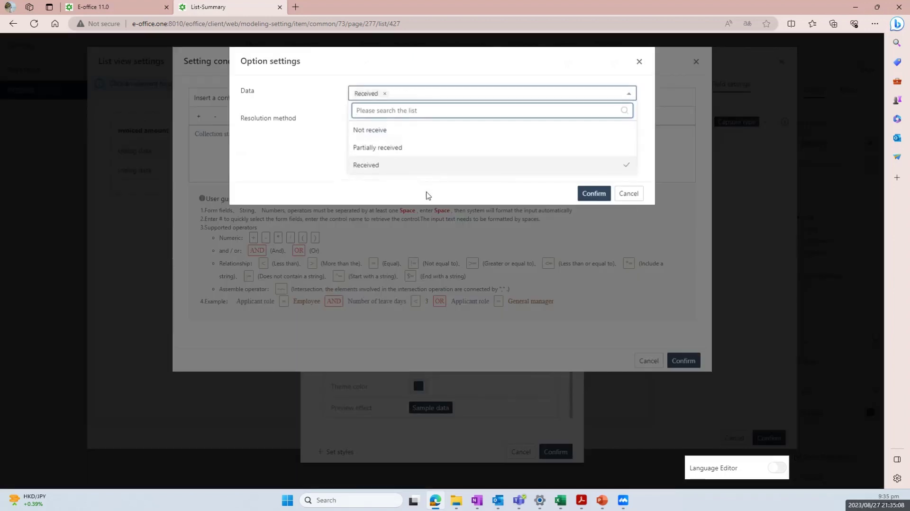
click(595, 197)
click(693, 364)
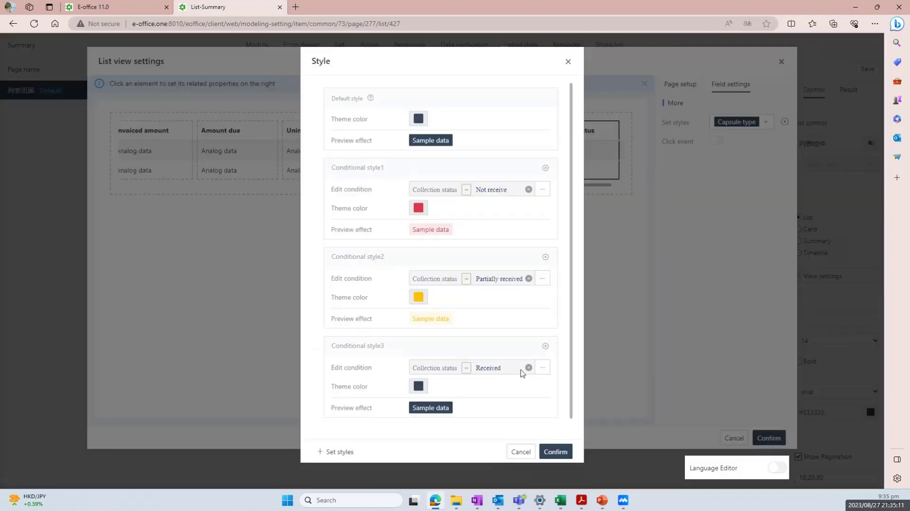
click(419, 386)
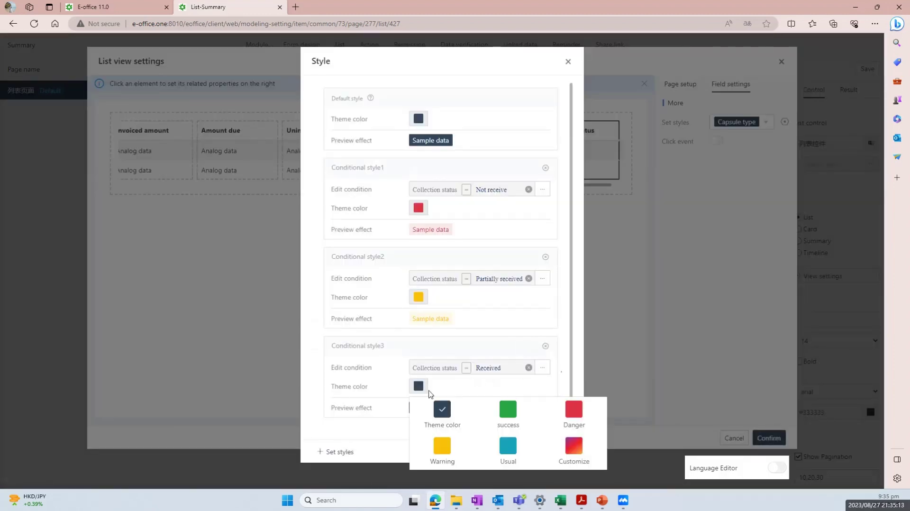
click(507, 411)
Confirm the Collection status styles and the list view settings, and save the list page.
click(556, 451)
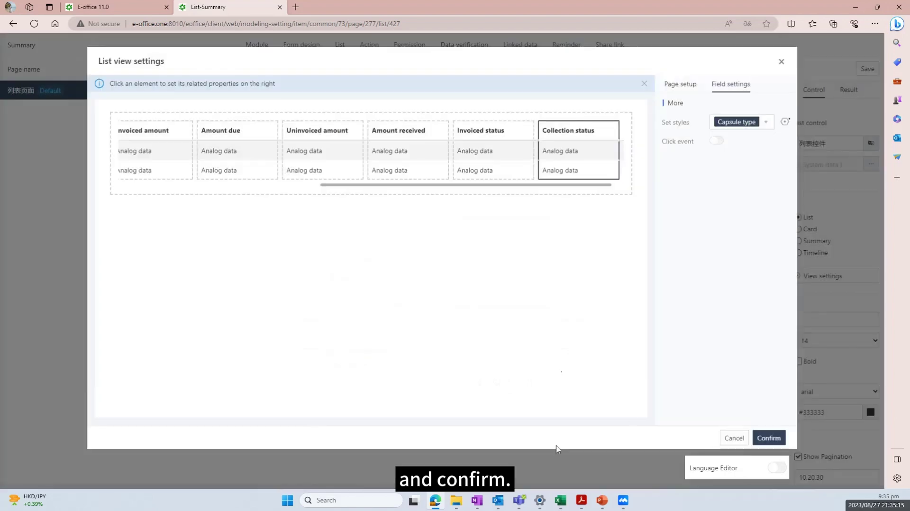
click(769, 437)
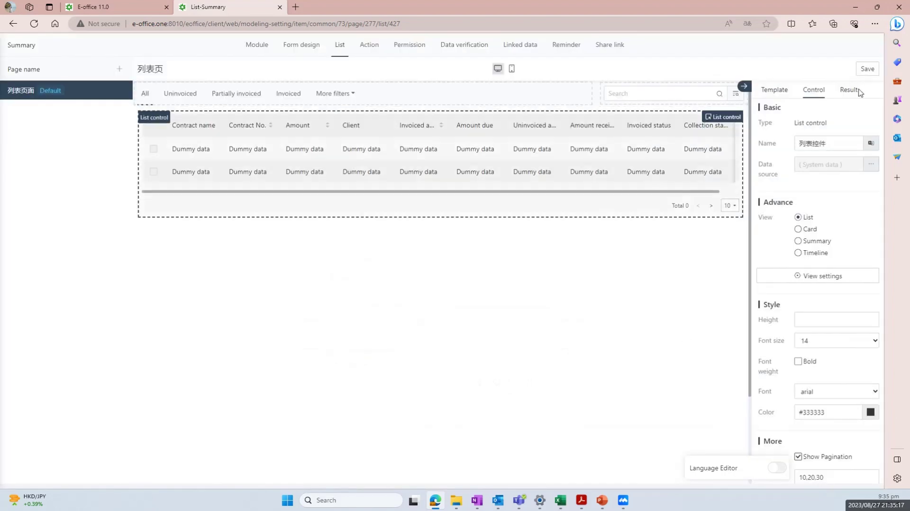
click(867, 70)
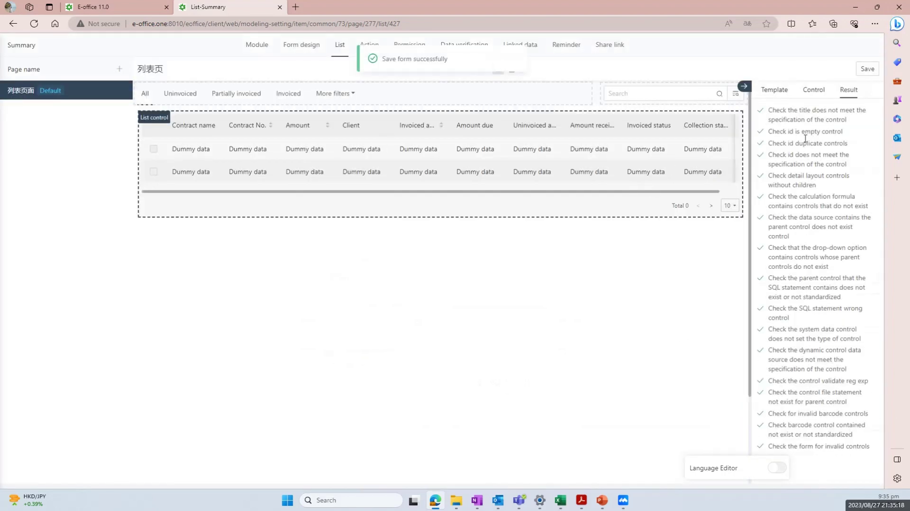
Turn on statistics in the list page template and set the number of statistics to 4.
key(ctrl+shift+Tab)
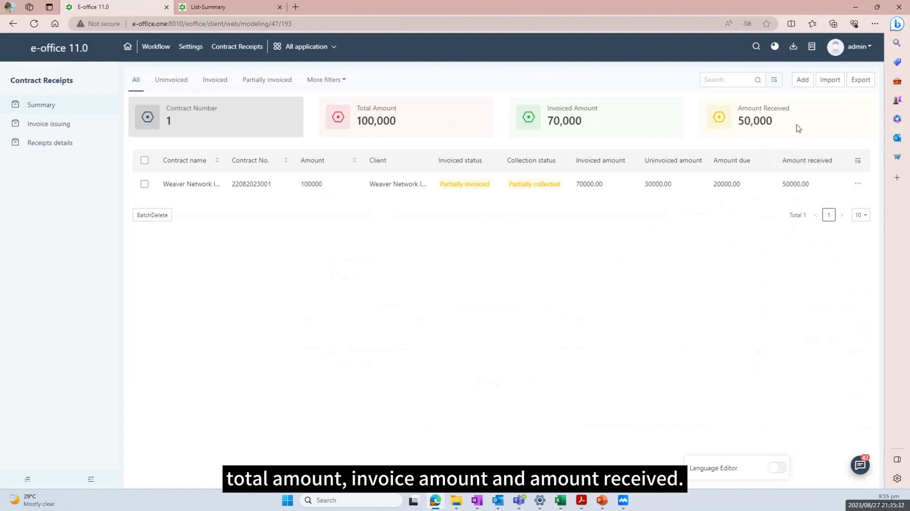
click(206, 7)
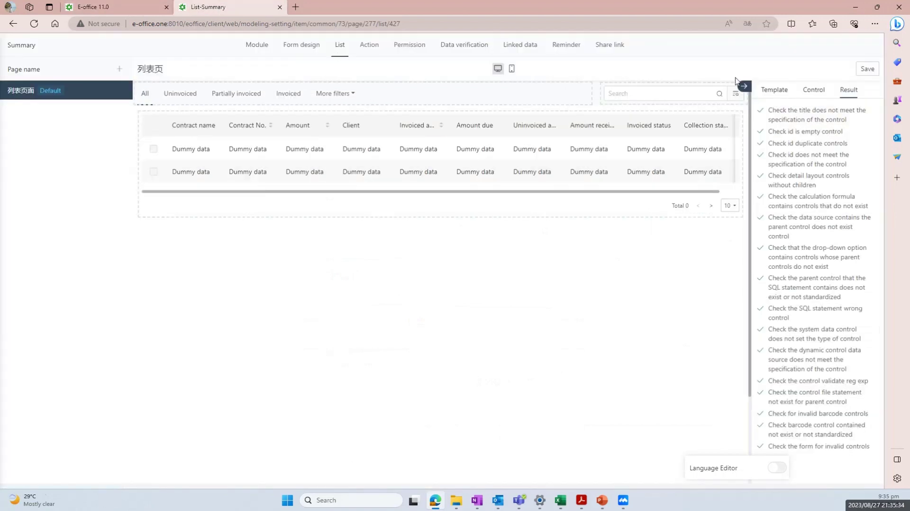
click(775, 91)
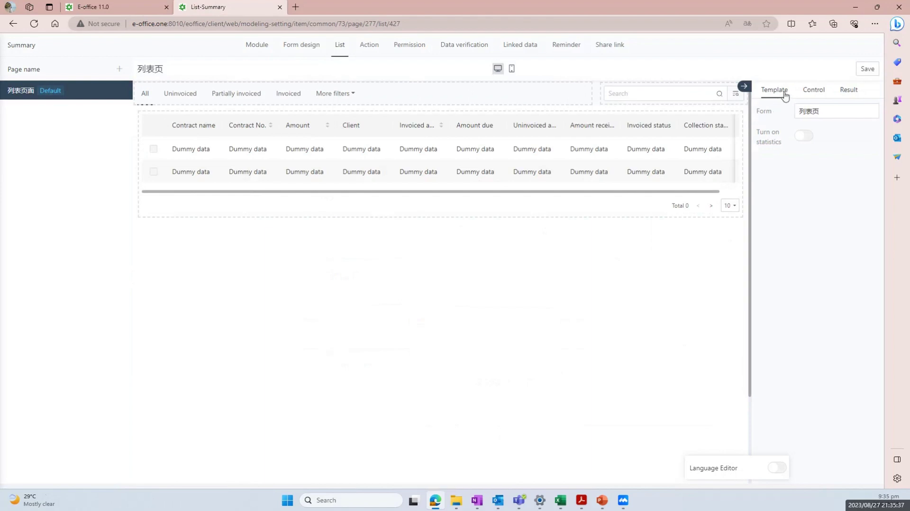
click(803, 137)
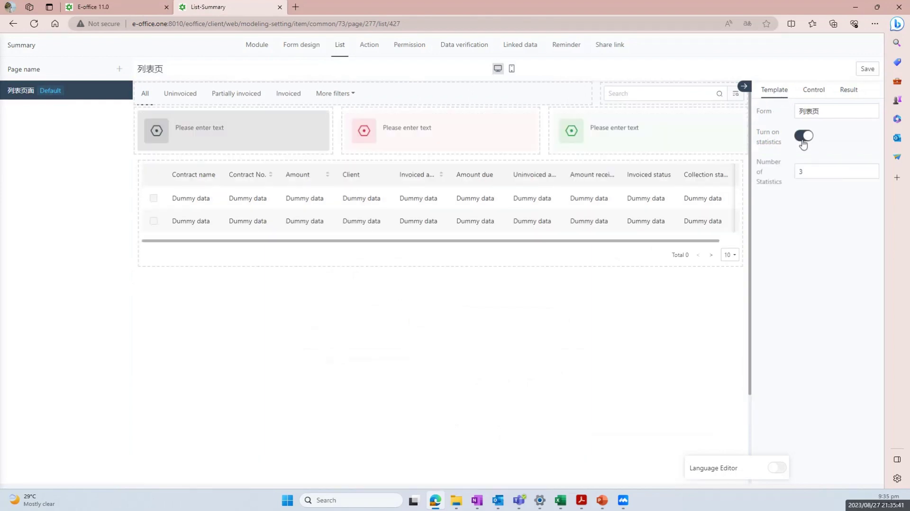
click(817, 175)
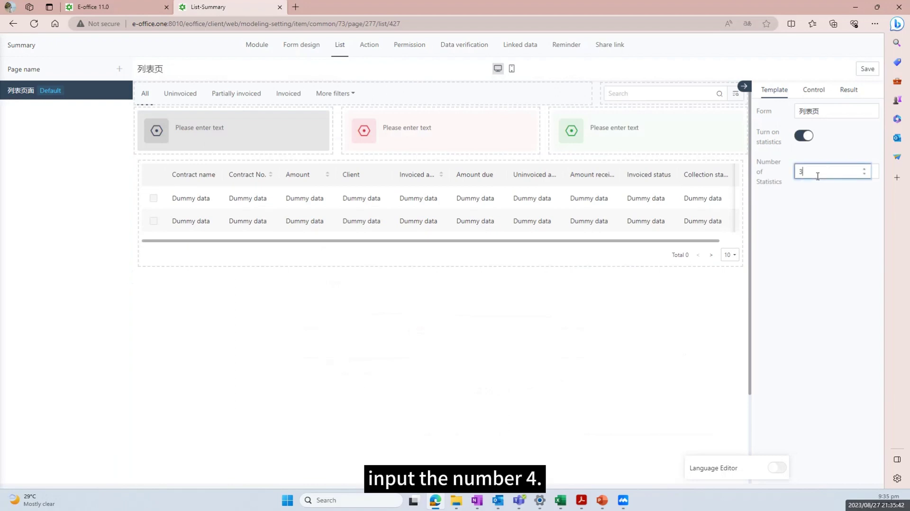
key(BackSpace)
text(4)
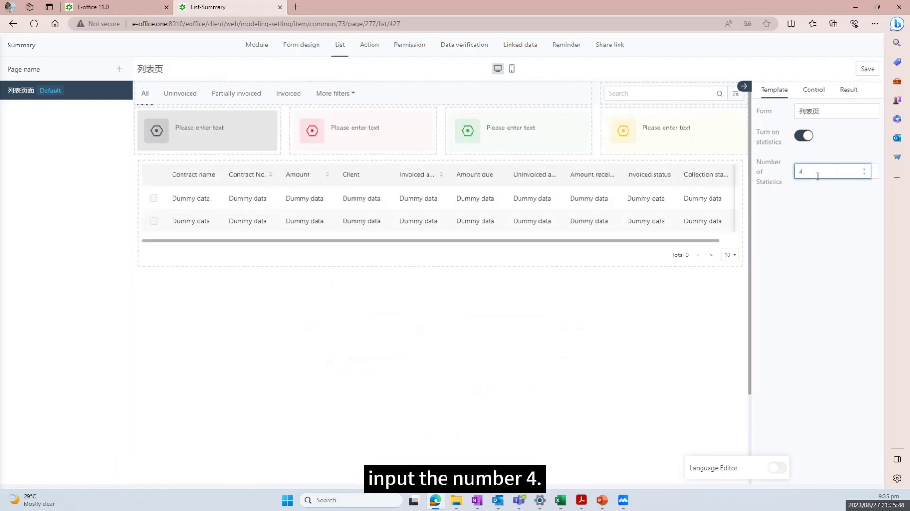
Check the first statistics block's data source and set its statistics to the Count method on the Contract name field.
click(230, 141)
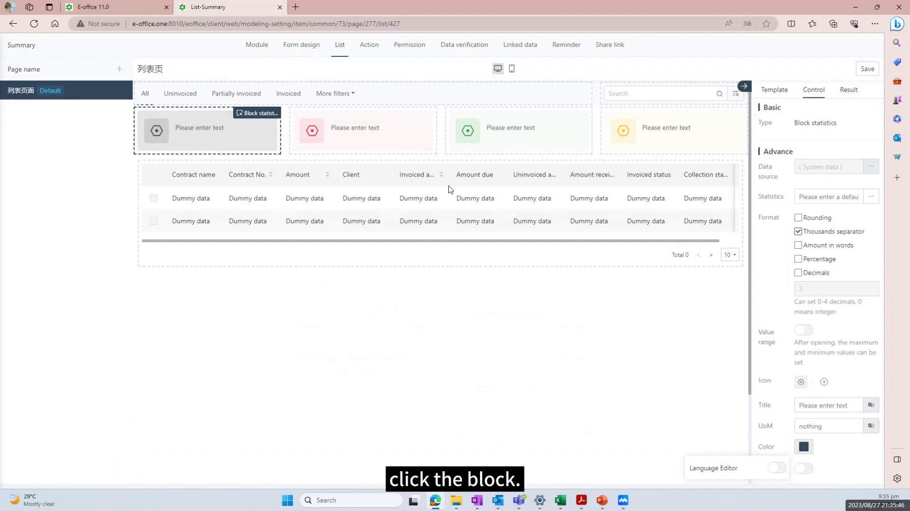
click(870, 166)
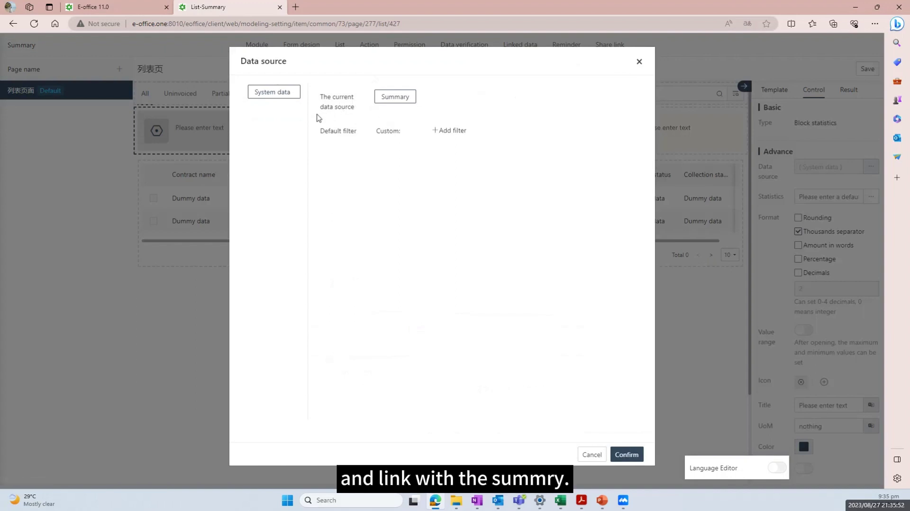
click(639, 62)
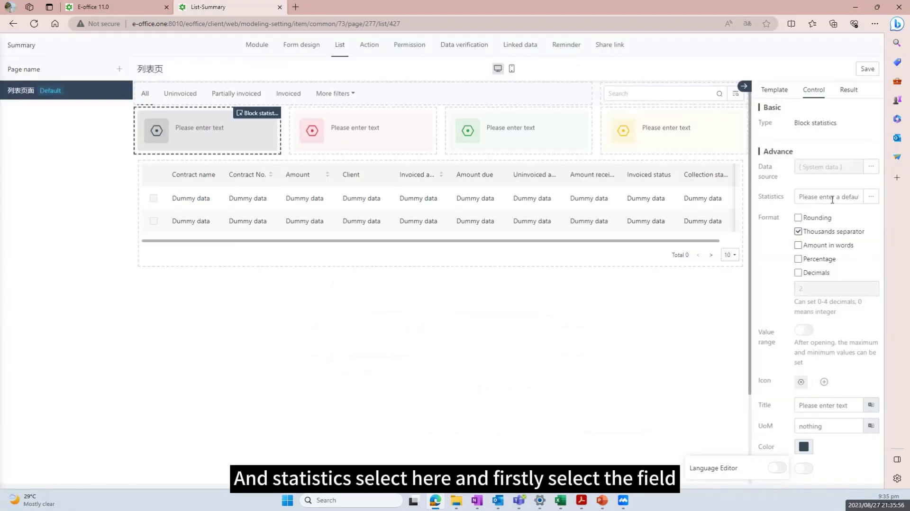
click(870, 196)
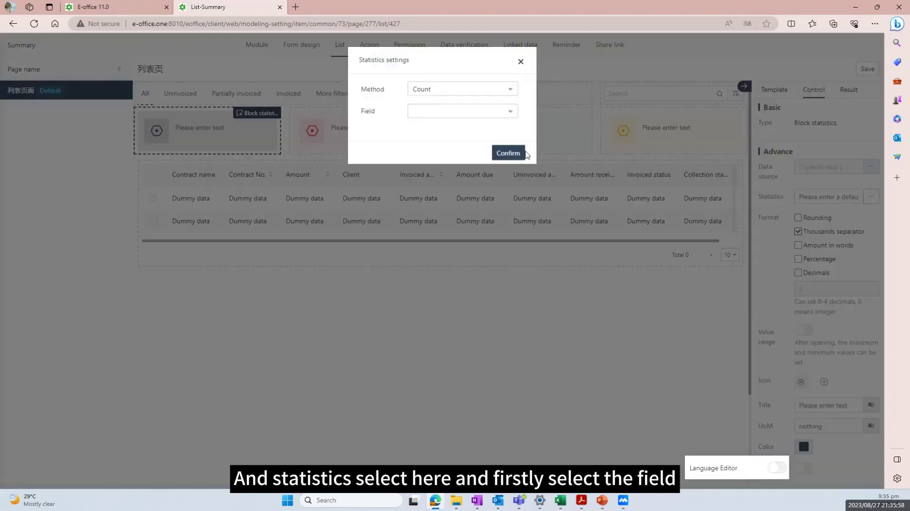
click(445, 117)
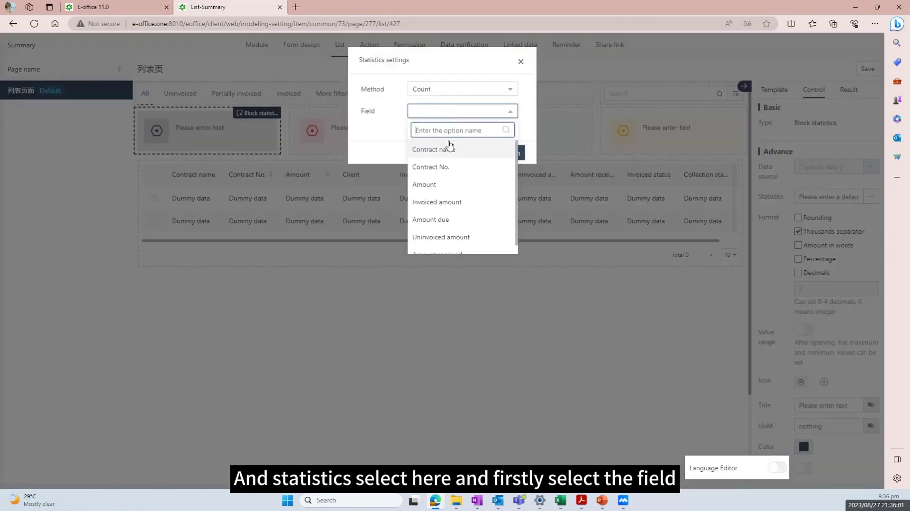
click(435, 150)
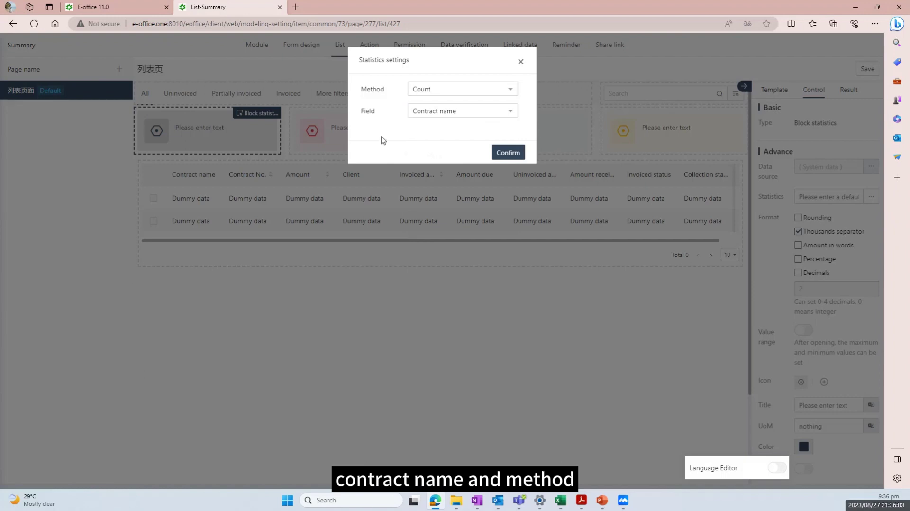
click(437, 89)
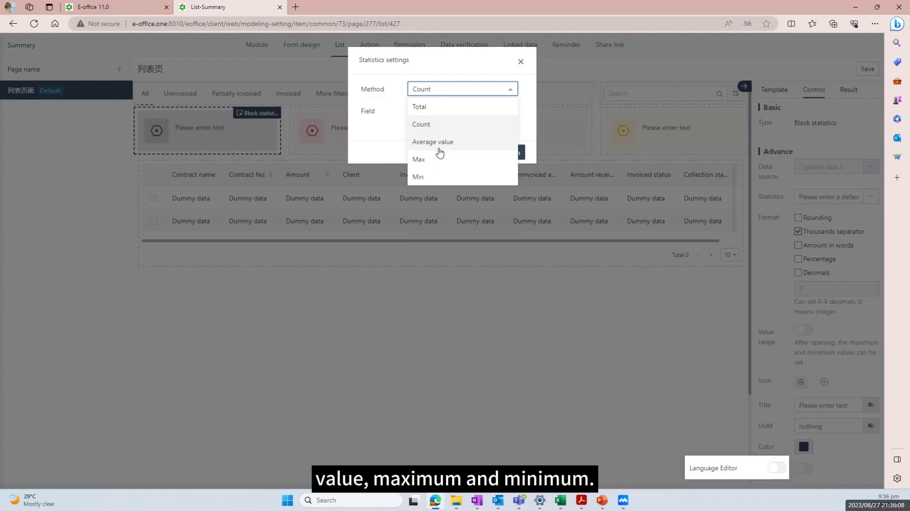
click(388, 128)
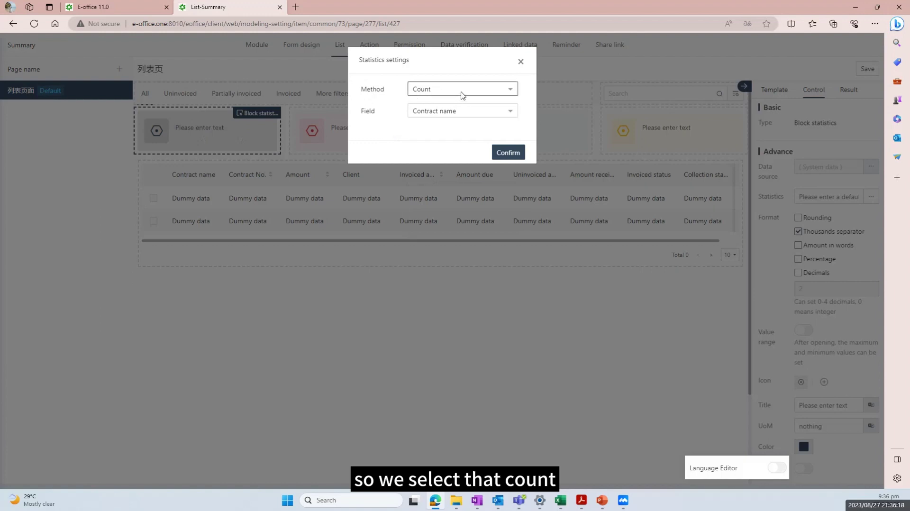
click(446, 113)
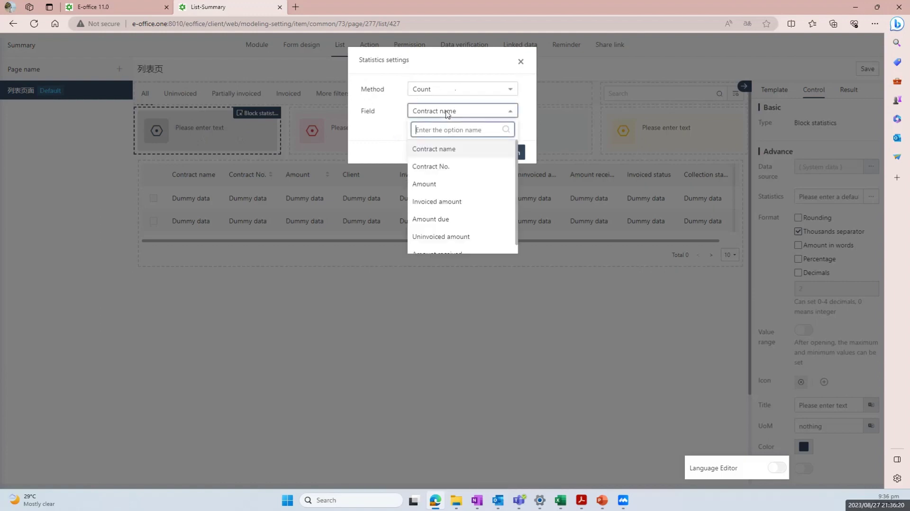
click(414, 144)
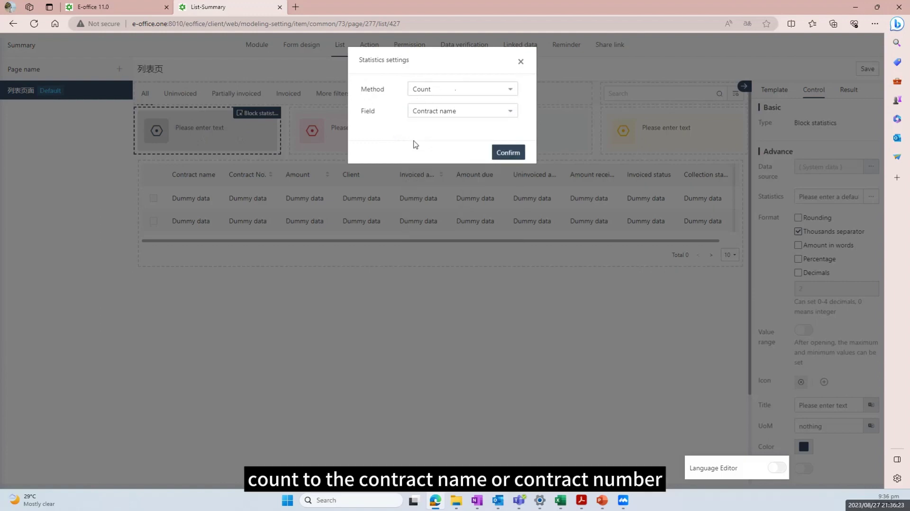
click(504, 151)
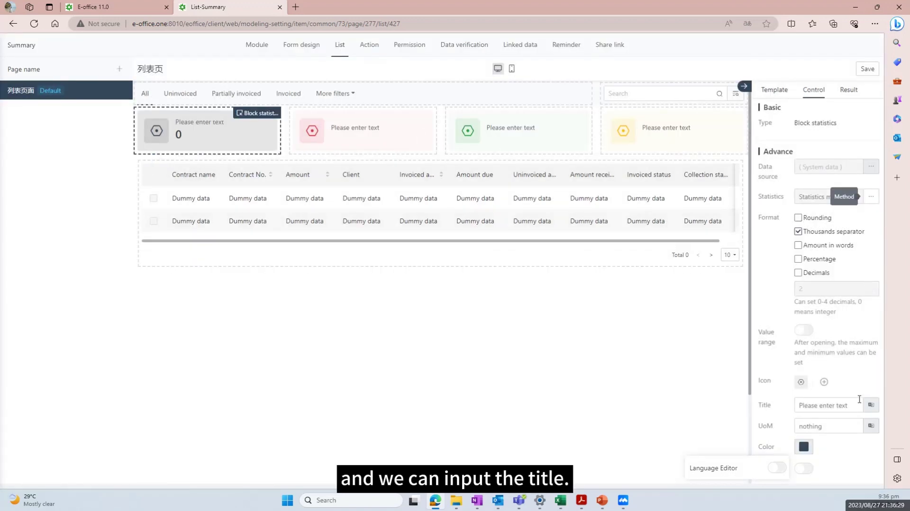
Title the first statistics block "Contract Number".
click(836, 404)
key(Caps_Lock)
text(C)
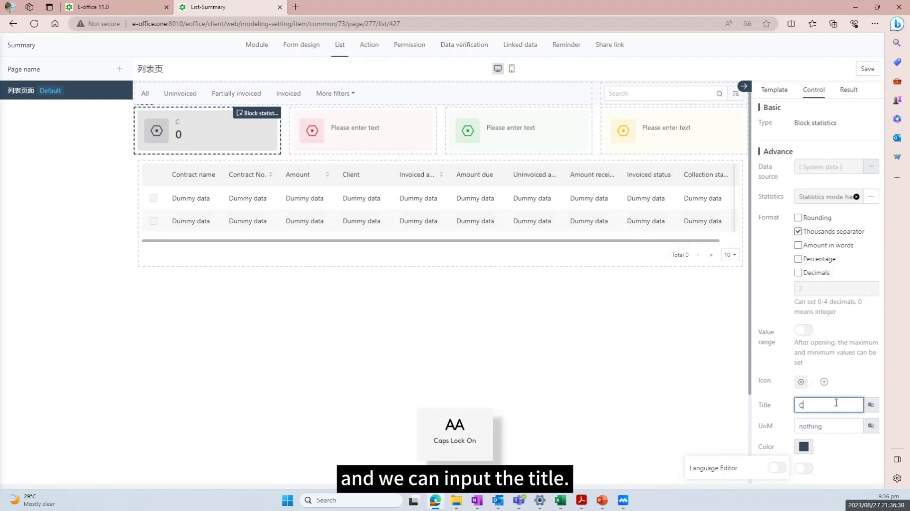
key(Caps_Lock)
text(ontract Number)
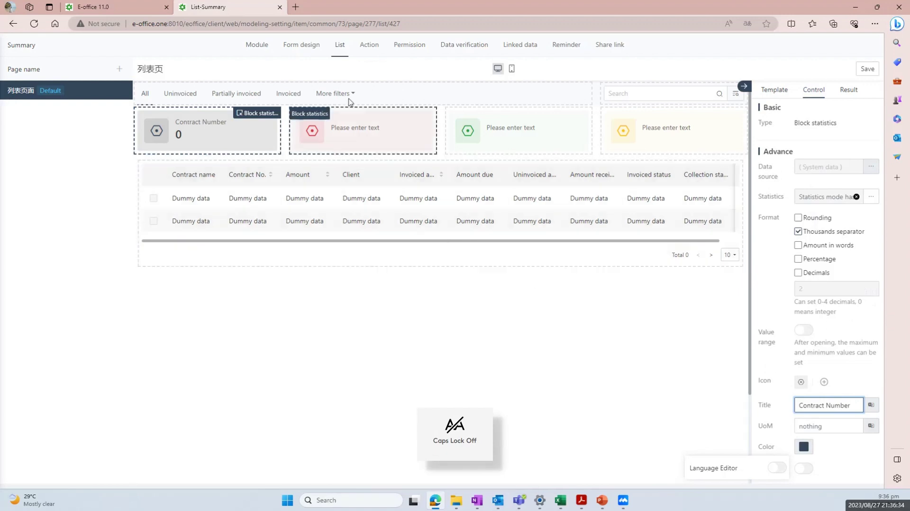
Set the second, red statistics block to the Total method on the Amount field, using the finished Summary page as reference.
click(374, 141)
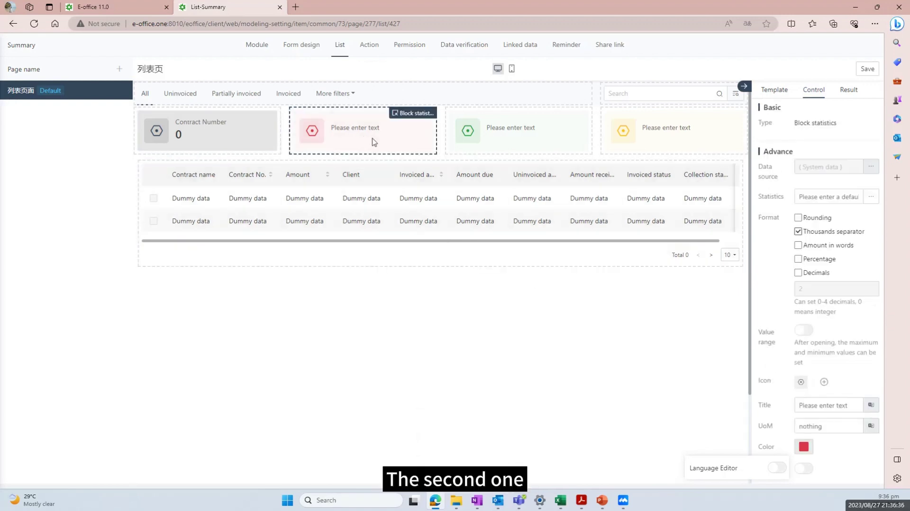
click(93, 7)
click(226, 4)
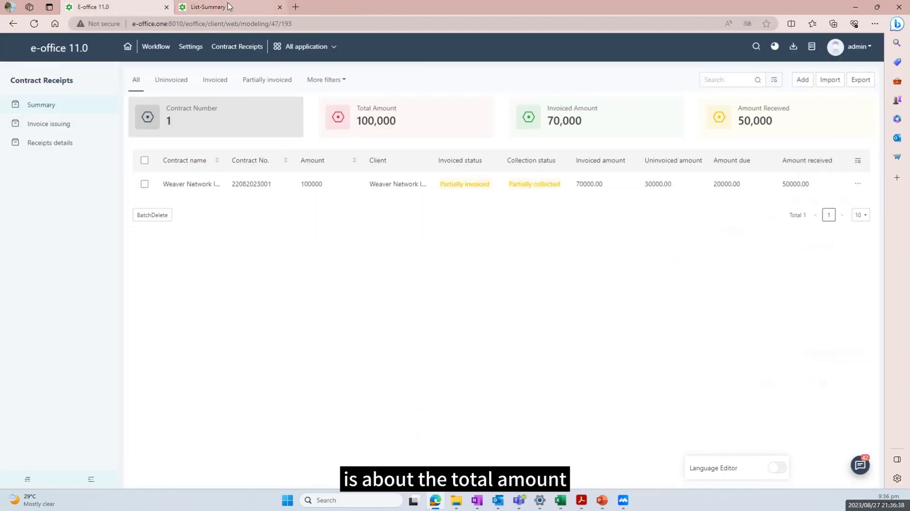
click(870, 196)
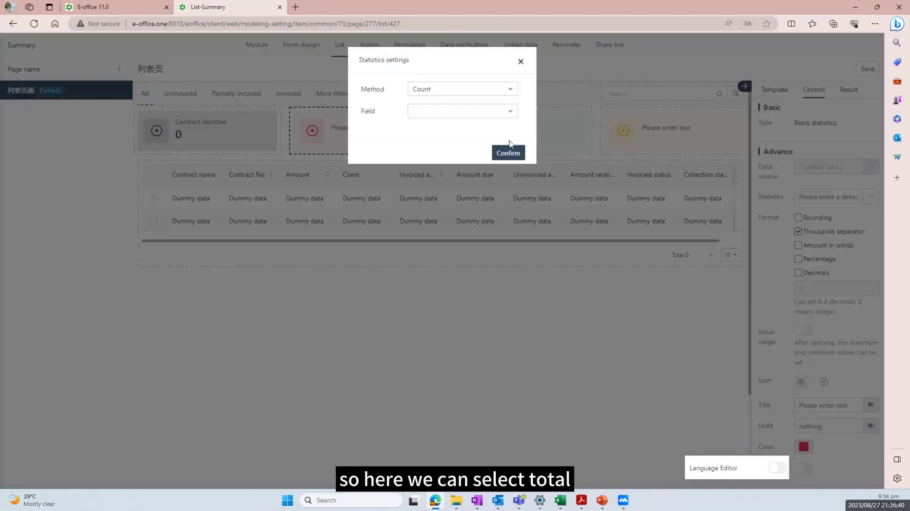
click(459, 89)
click(446, 108)
click(452, 112)
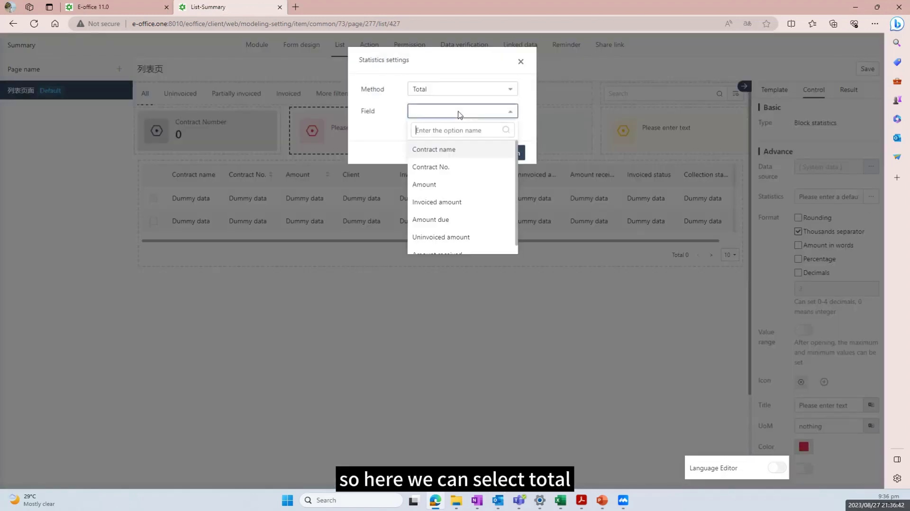
click(453, 185)
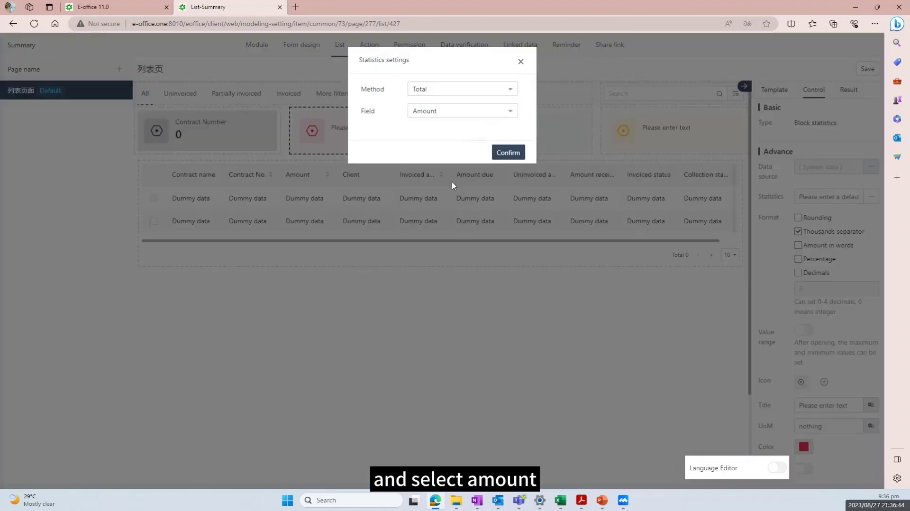
click(504, 152)
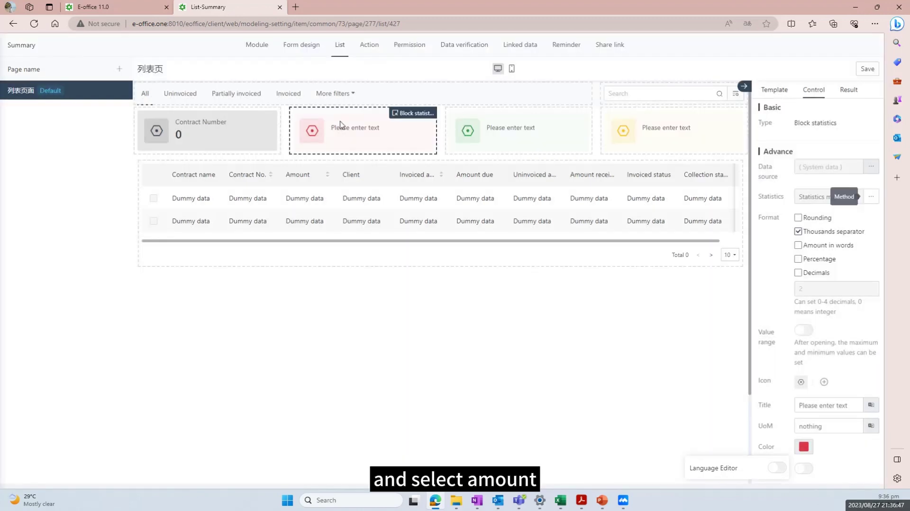
Title the second statistics block "Total Amount".
click(846, 405)
text(T)
key(Caps_Lock)
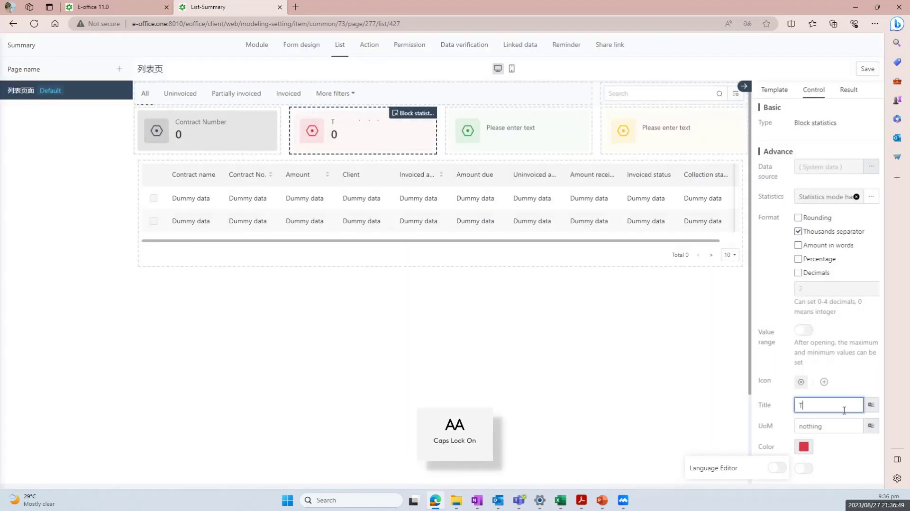
text(otal Amount)
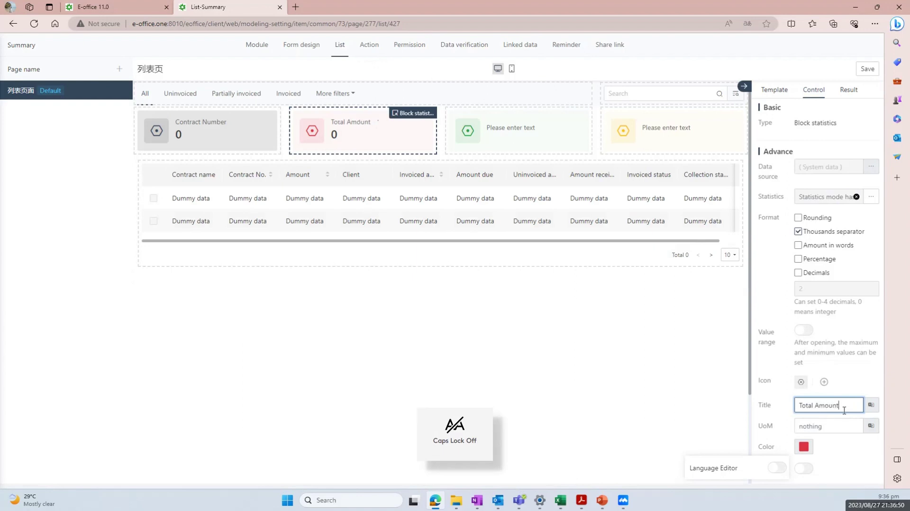
Set the third, green statistics block to the Total method on the Invoiced amount field, using the finished Summary page as reference.
click(495, 126)
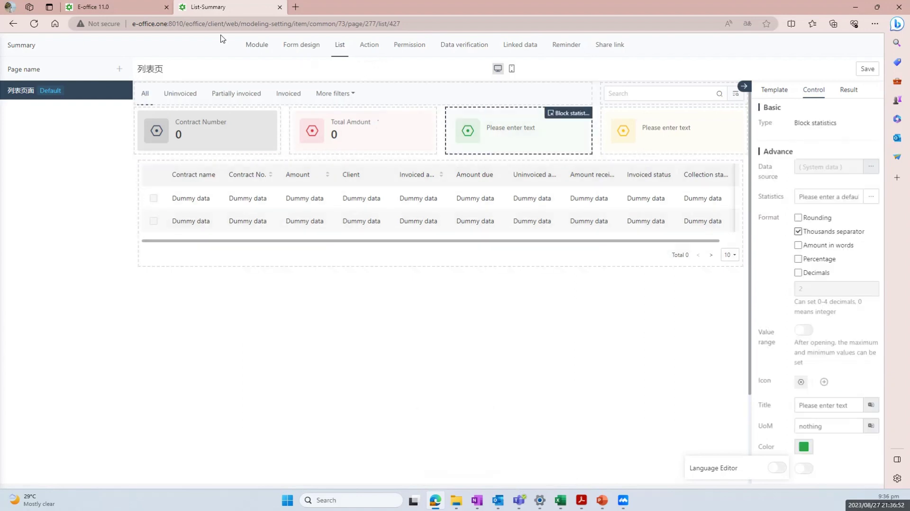
click(132, 12)
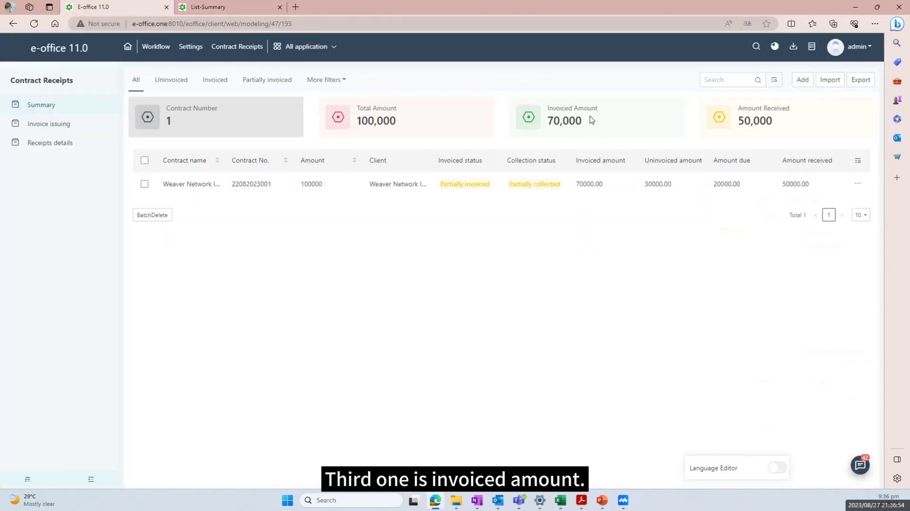
click(204, 7)
click(874, 196)
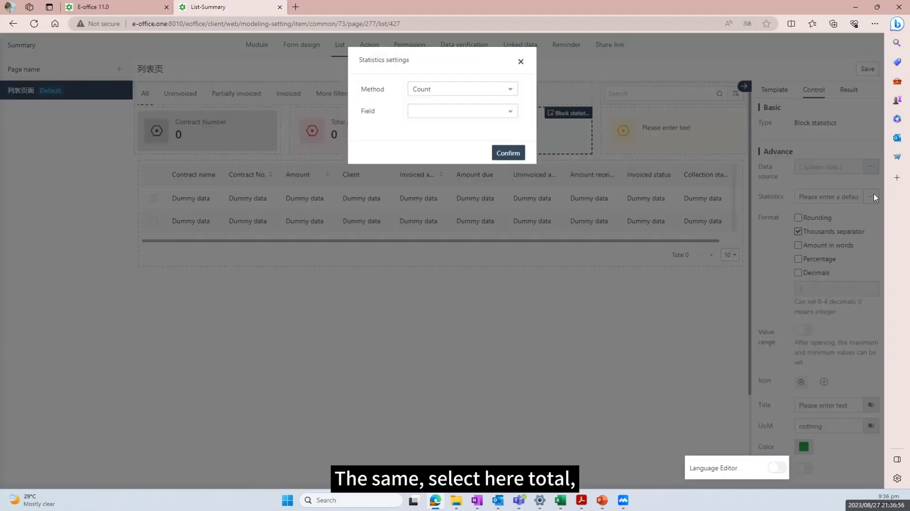
click(466, 90)
click(462, 107)
click(442, 111)
click(455, 208)
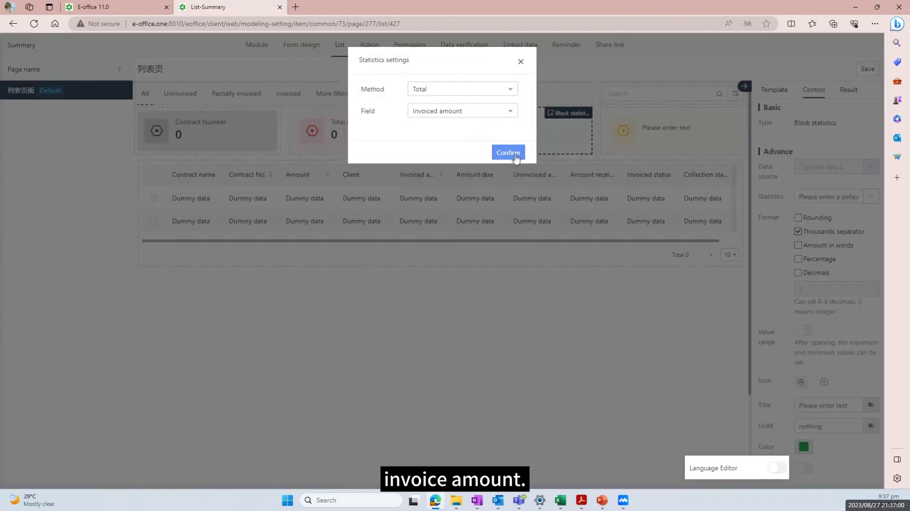
click(508, 153)
Title the third statistics block "Invoiced Amount".
click(827, 404)
key(Caps_Lock)
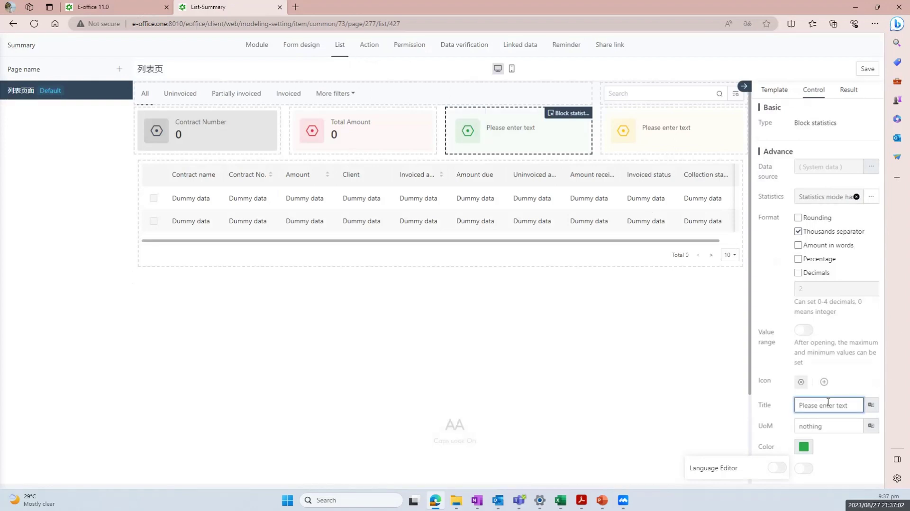
text(i)
key(Caps_Lock)
text(NV)
key(BackSpace)
key(BackSpace)
key(BackSpace)
text(I)
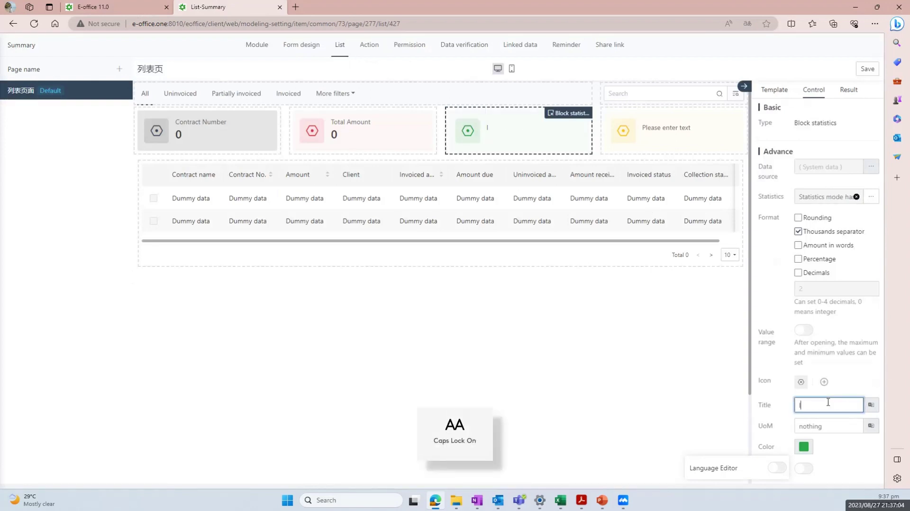
text(N)
key(Caps_Lock)
key(BackSpace)
text(nvoiced)
key(Caps_Lock)
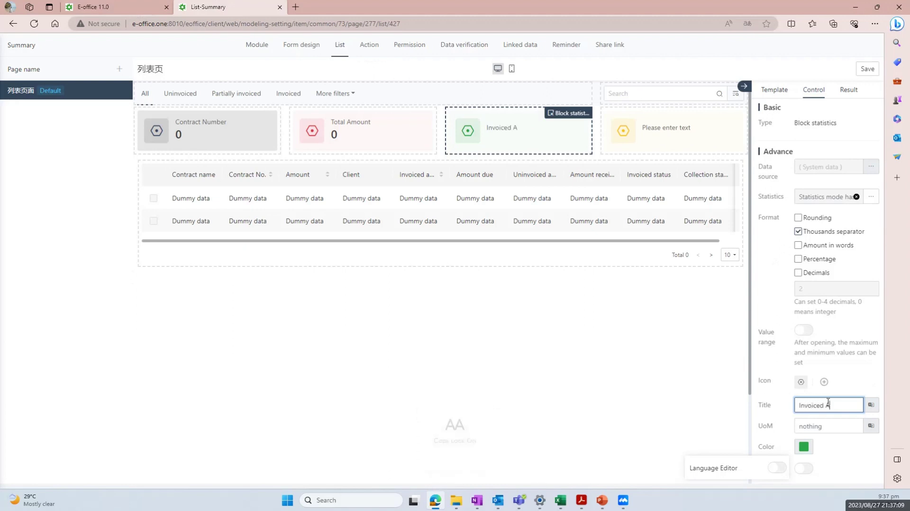
text(A)
key(Caps_Lock)
text(mount)
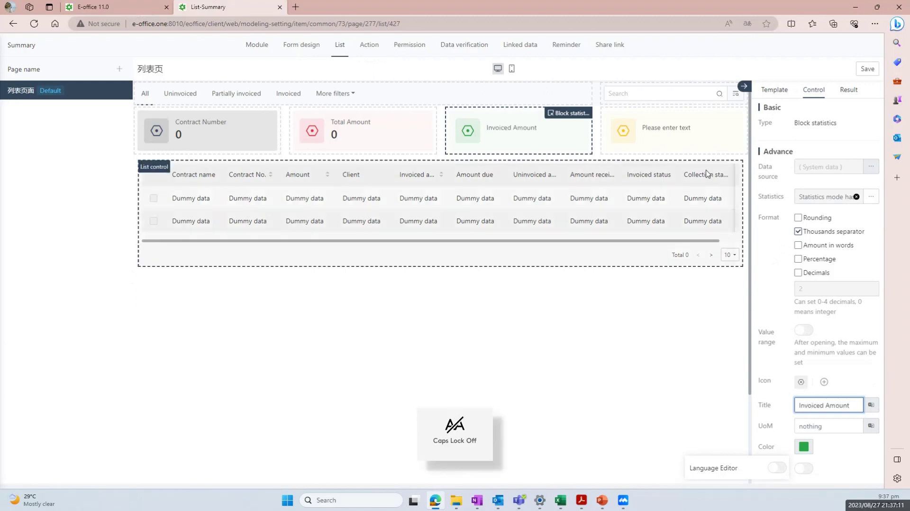
Set the fourth, yellow statistics block to the Total method on the Amount received field, using the finished Summary page as reference.
click(645, 124)
click(521, 137)
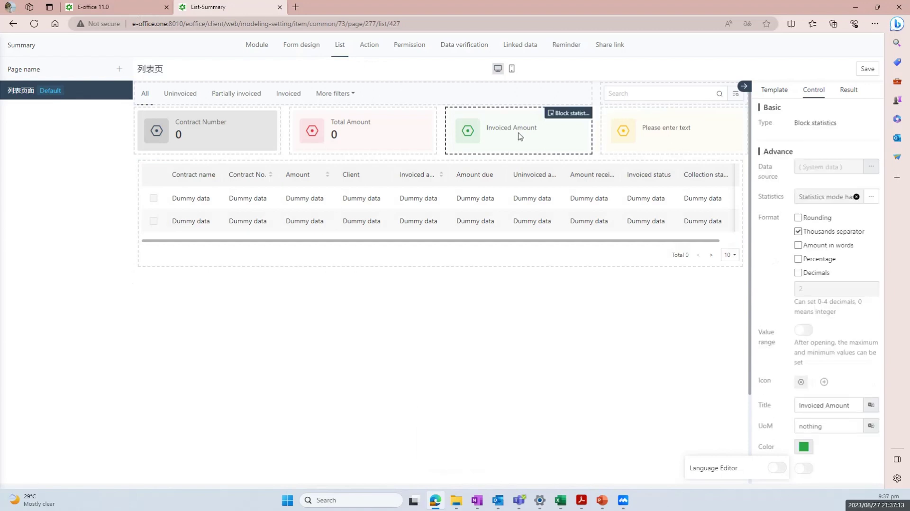
click(651, 145)
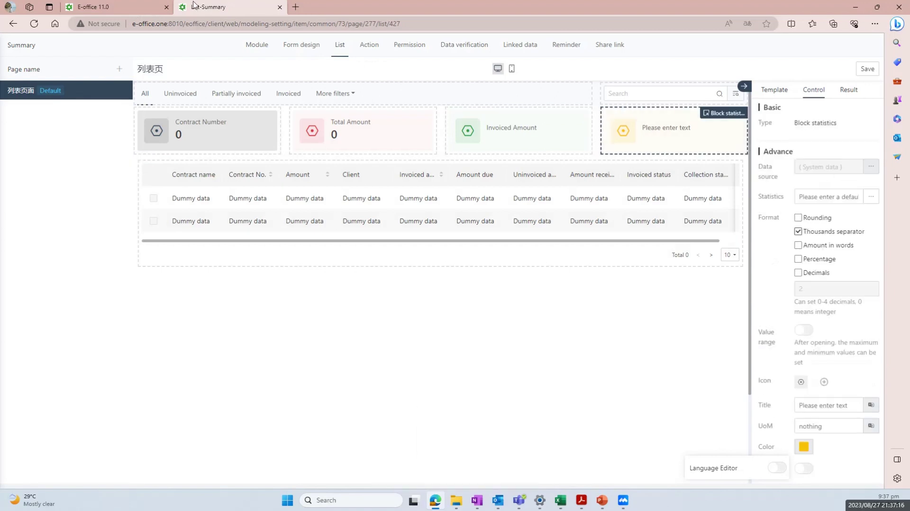
click(133, 3)
click(232, 4)
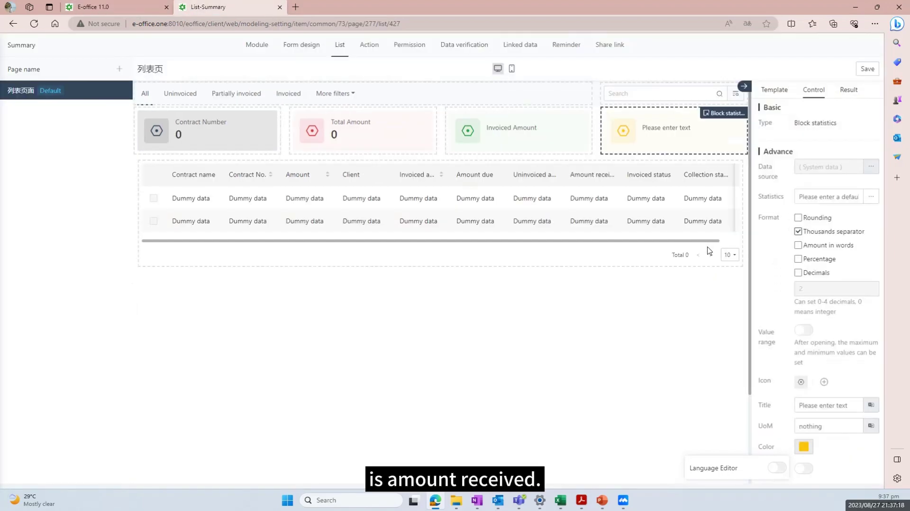
click(870, 196)
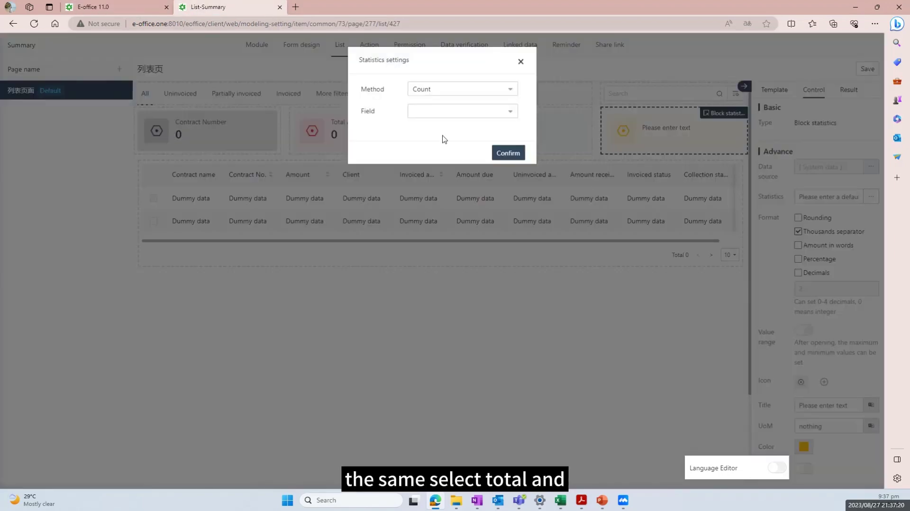
click(446, 90)
click(459, 110)
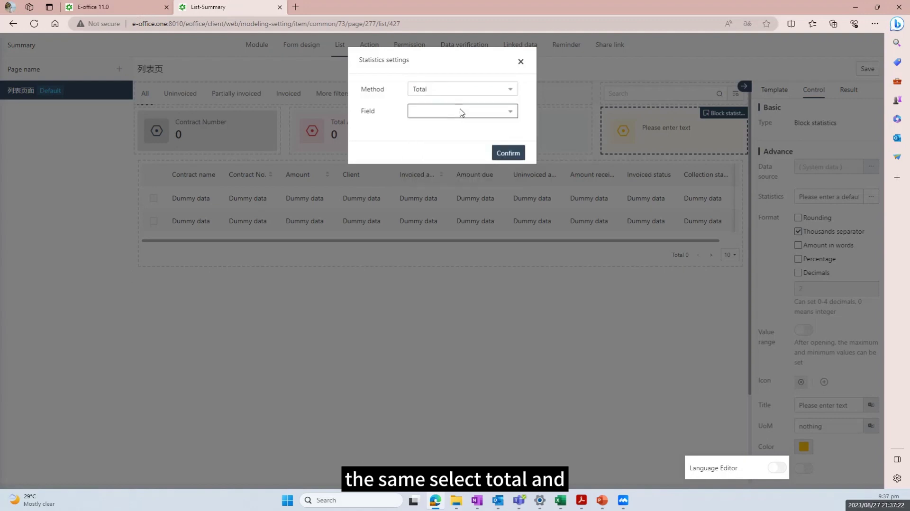
click(459, 112)
scroll(457, 203, down, 1)
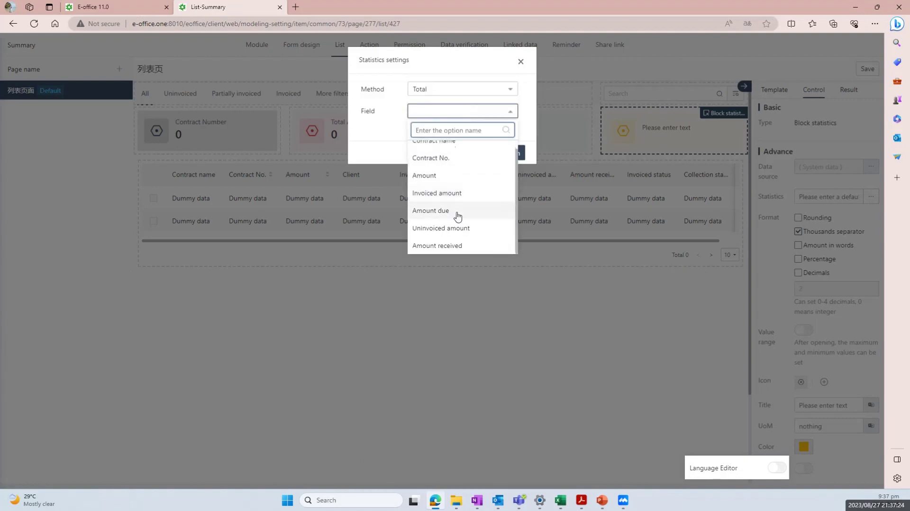
click(458, 245)
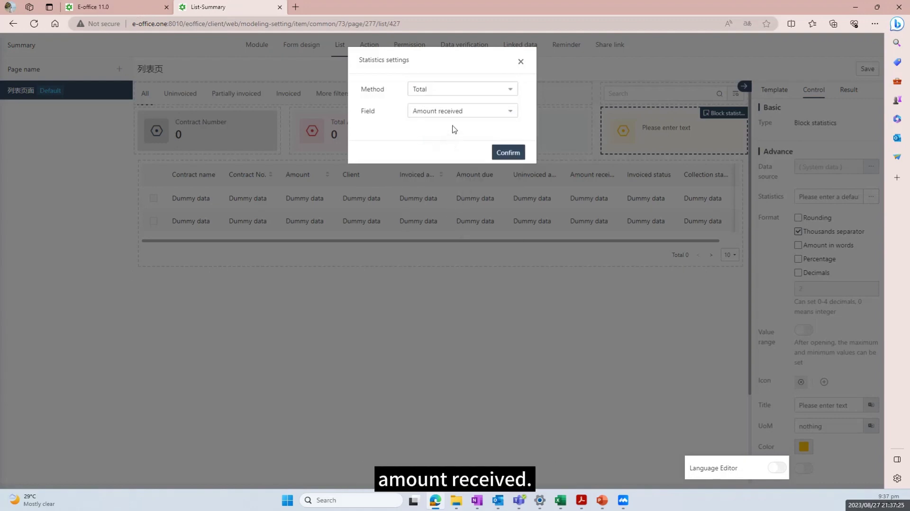
click(509, 153)
Title the fourth statistics block "Amount Received" and save the list page.
click(831, 405)
text(A)
key(Caps_Lock)
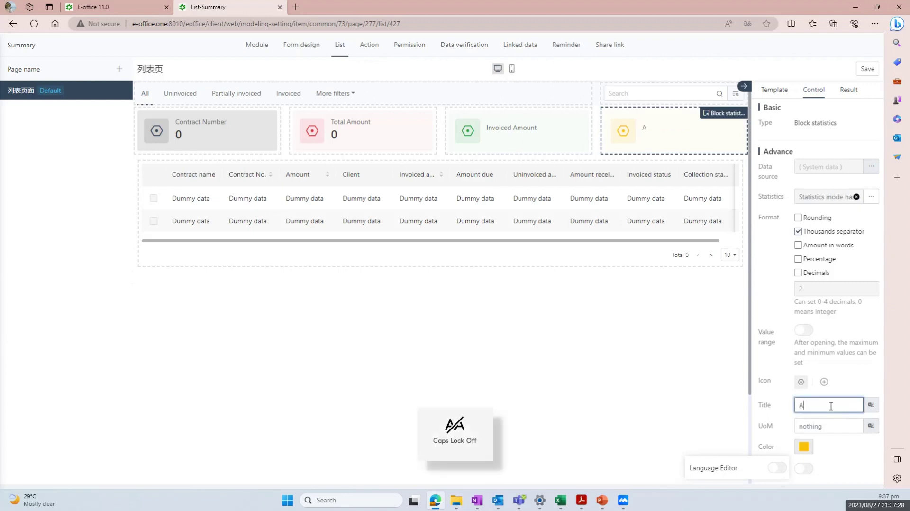
text(mount Received)
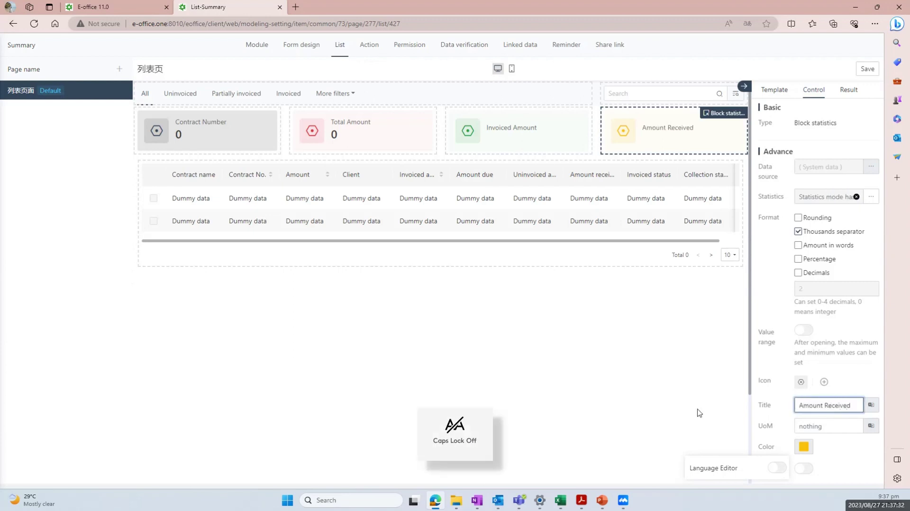
click(866, 69)
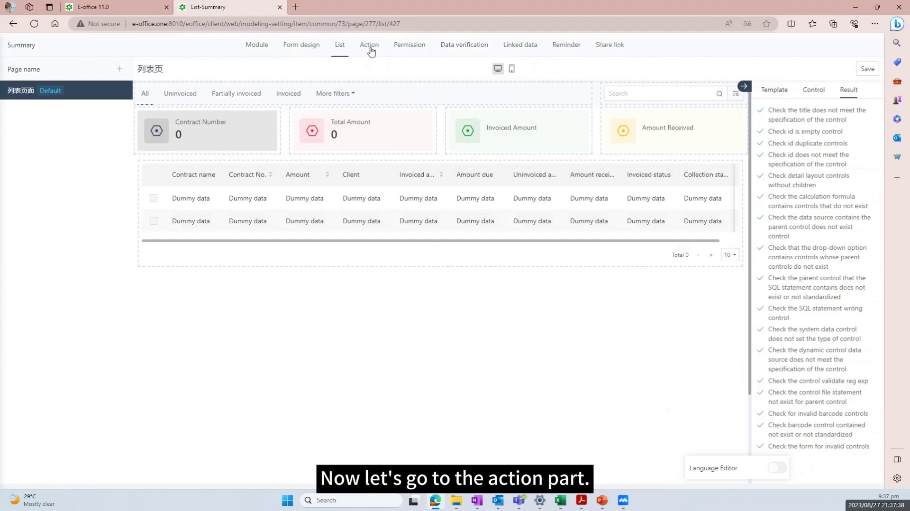
Compare the Summary module's page actions with the finished Summary page and examine the settings for a new page action.
click(370, 48)
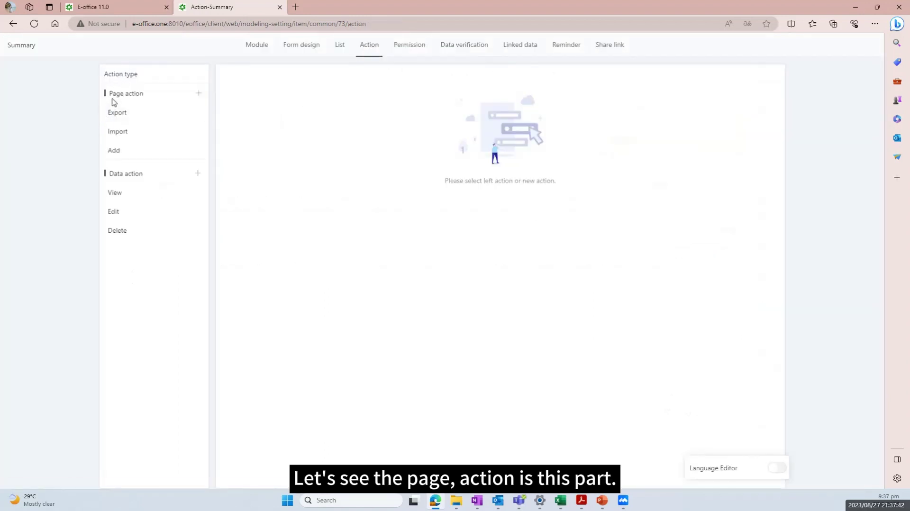
click(119, 8)
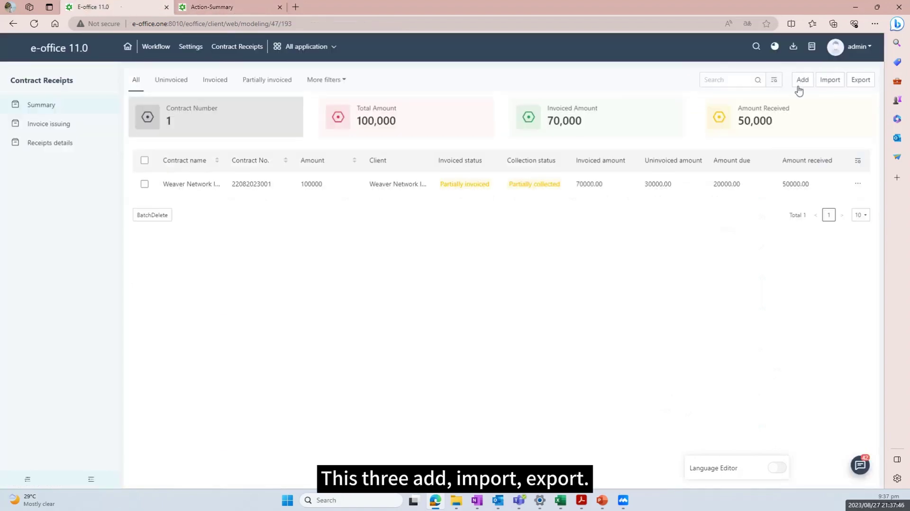
click(264, 5)
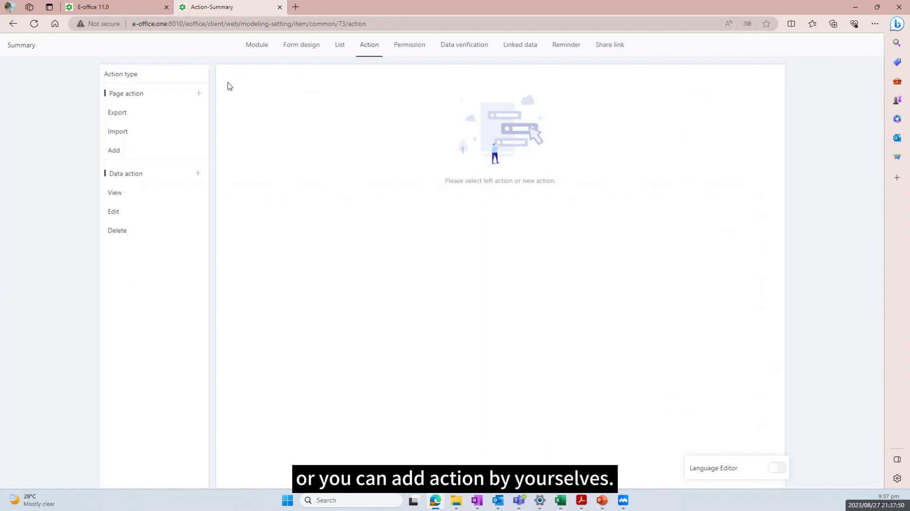
click(199, 93)
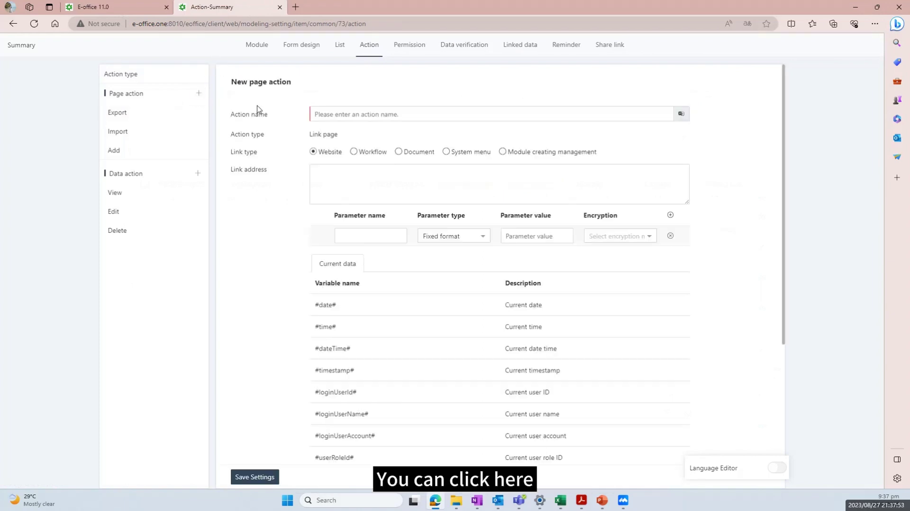
click(357, 113)
click(251, 162)
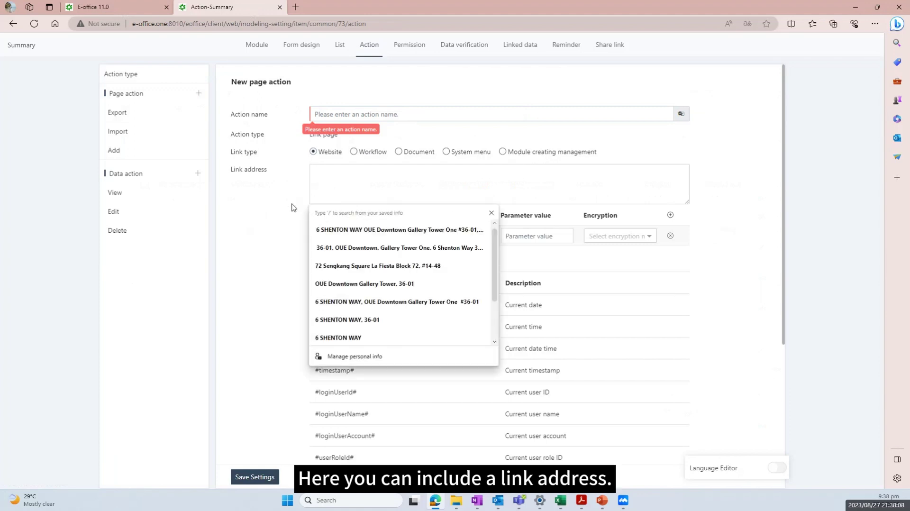
click(258, 205)
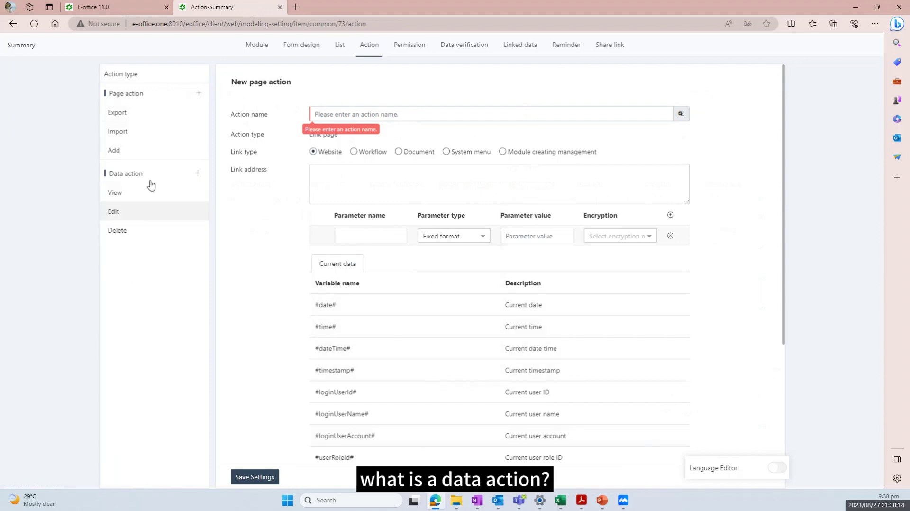
Examine the data actions offered for the contract record on the finished Summary page and return to the action settings.
click(109, 7)
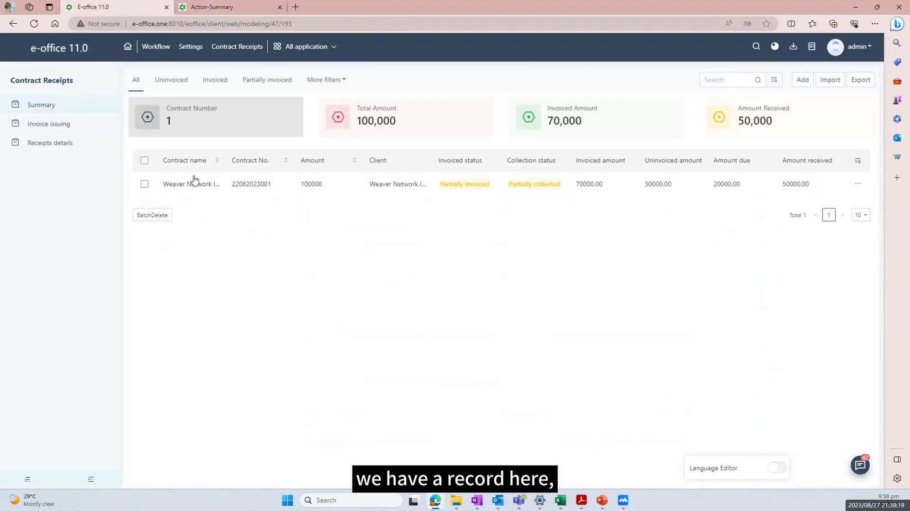
click(857, 185)
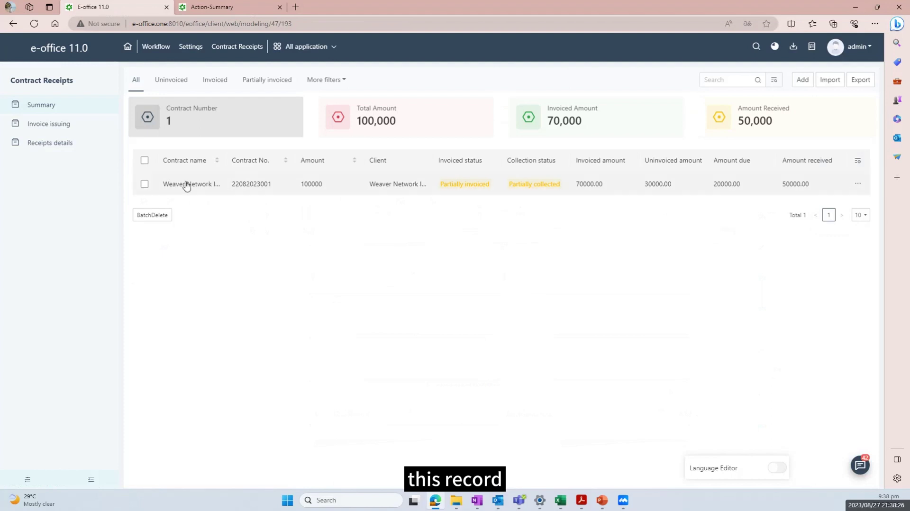
click(212, 8)
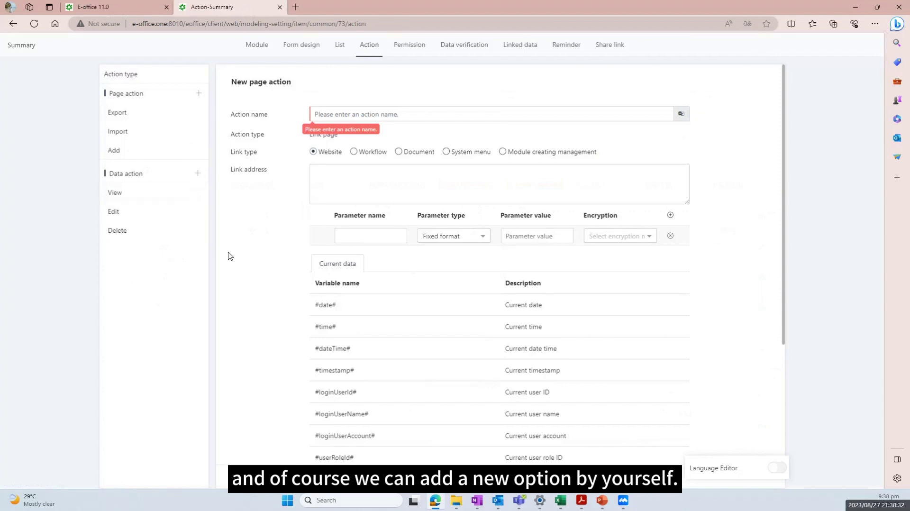
Review the module's permission, data verification and linked data settings, and the options for a new reminder.
click(412, 45)
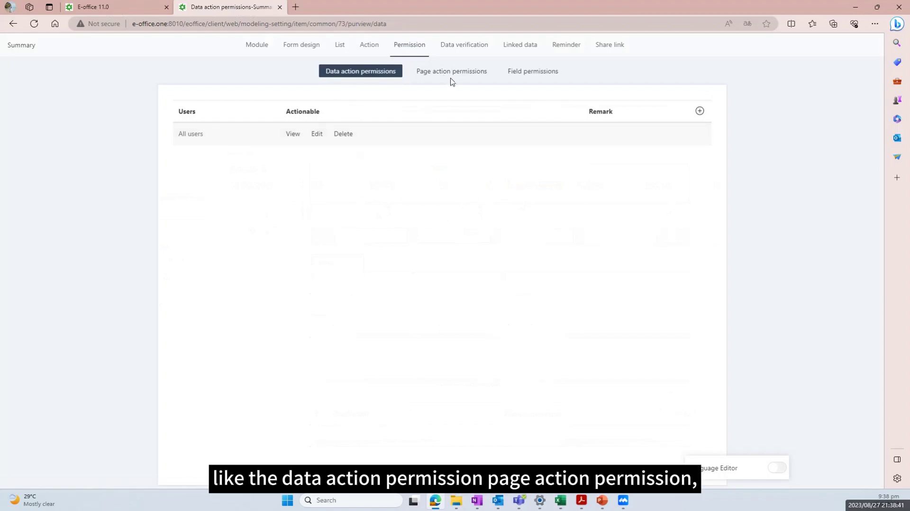
click(473, 48)
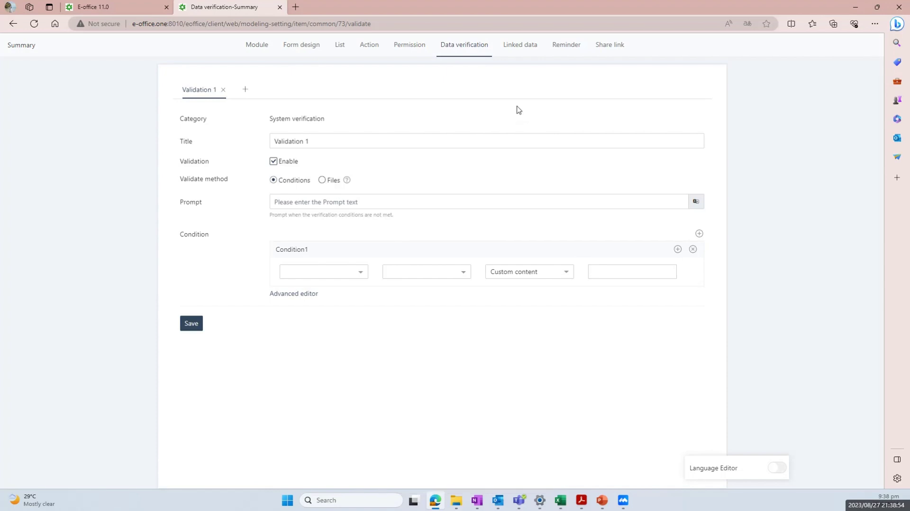
click(523, 55)
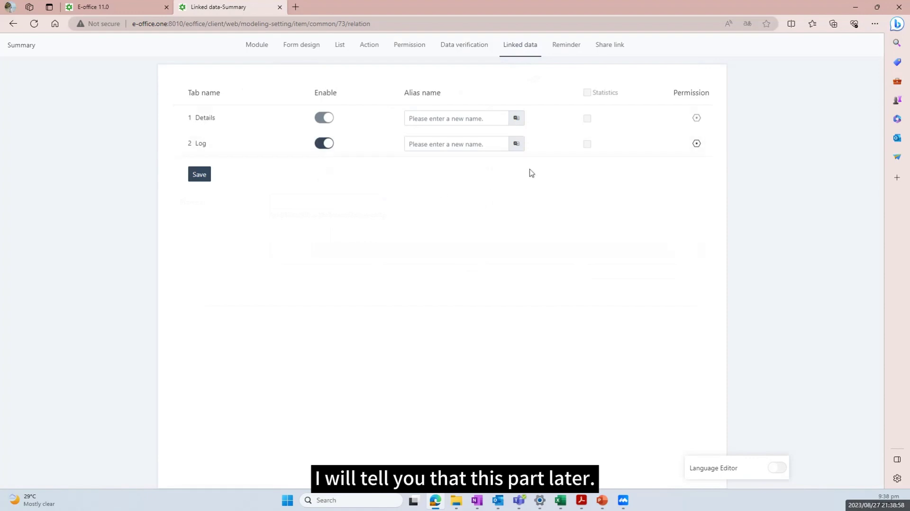
click(575, 47)
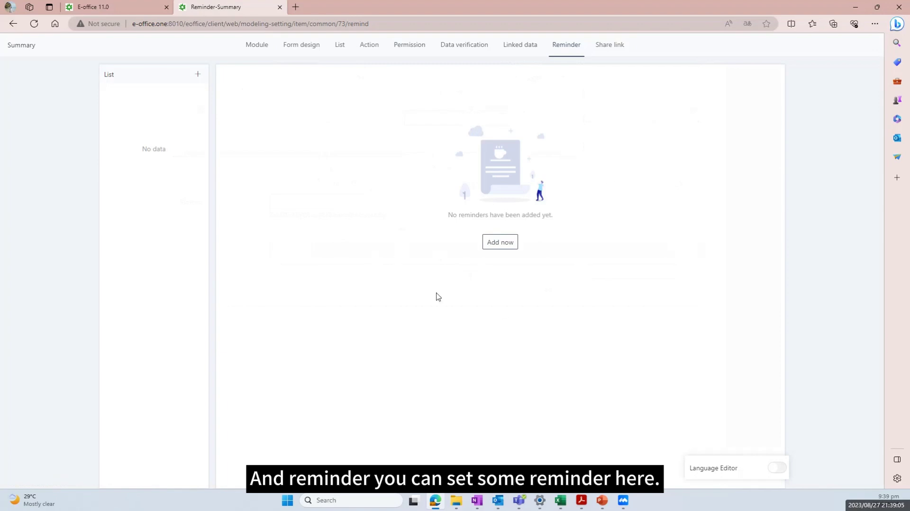
click(499, 243)
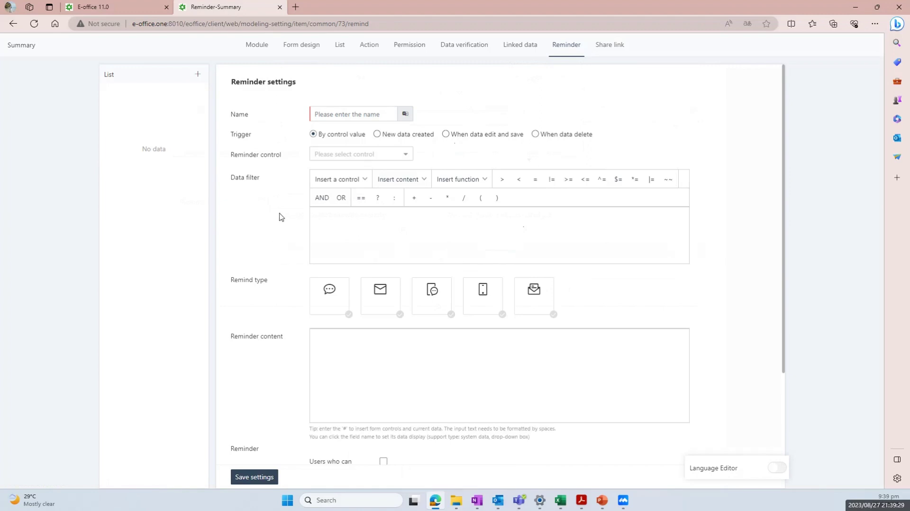
Switch on the share link to examine its external sharing options, and return to the basic module settings without saving.
click(614, 46)
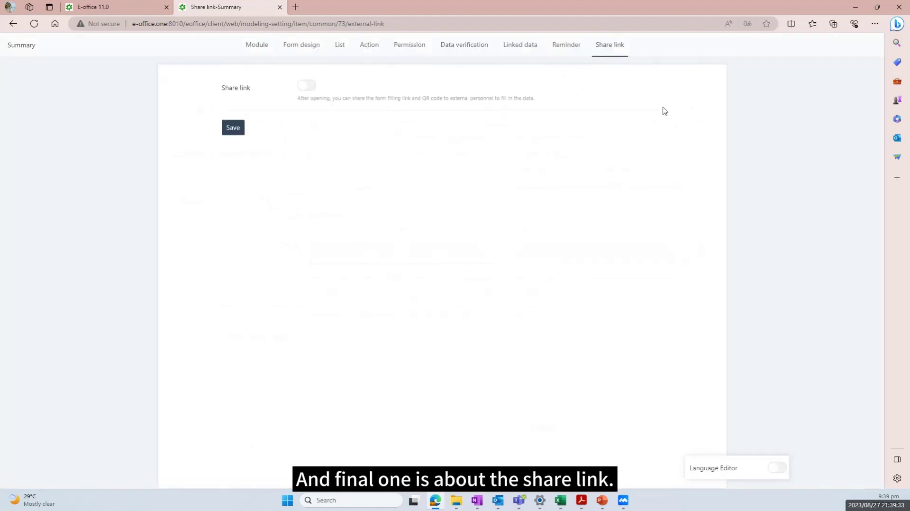
click(306, 86)
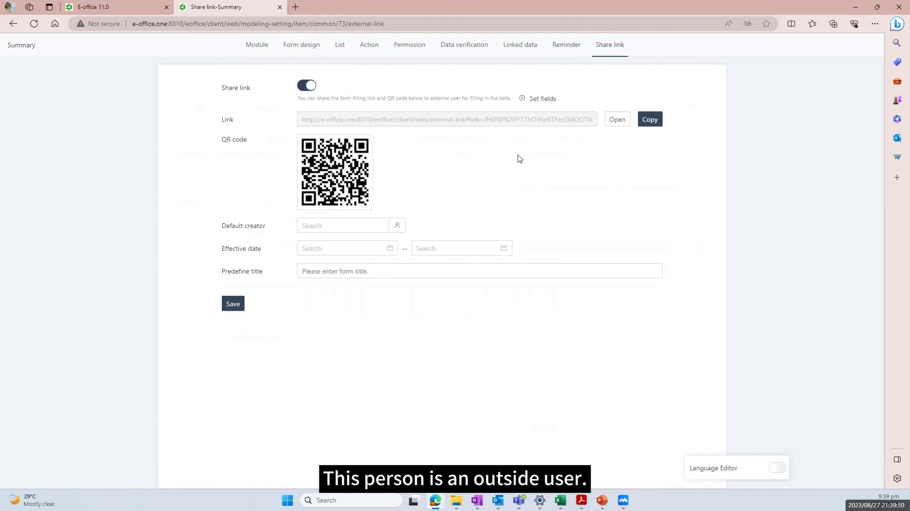
click(264, 51)
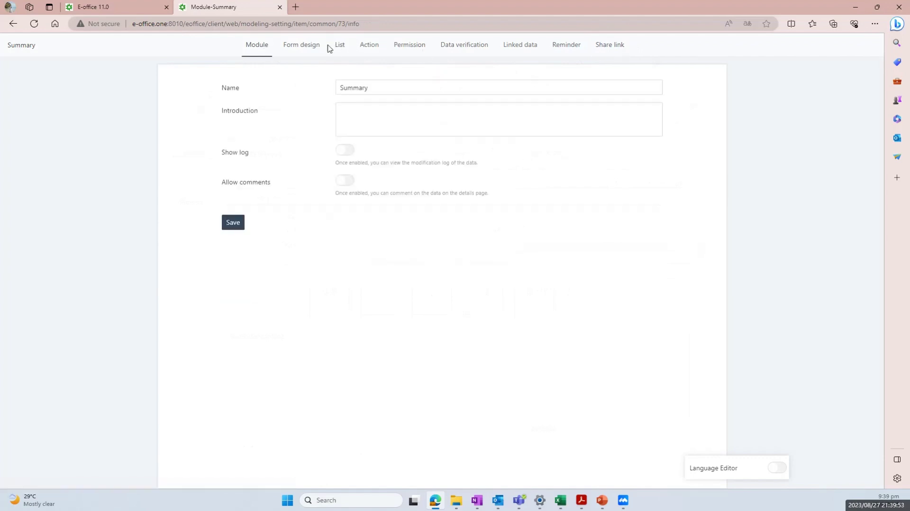
Close the Summary module settings and open the menu configuration for the Contract Receipts - Training application from App Studio.
click(315, 53)
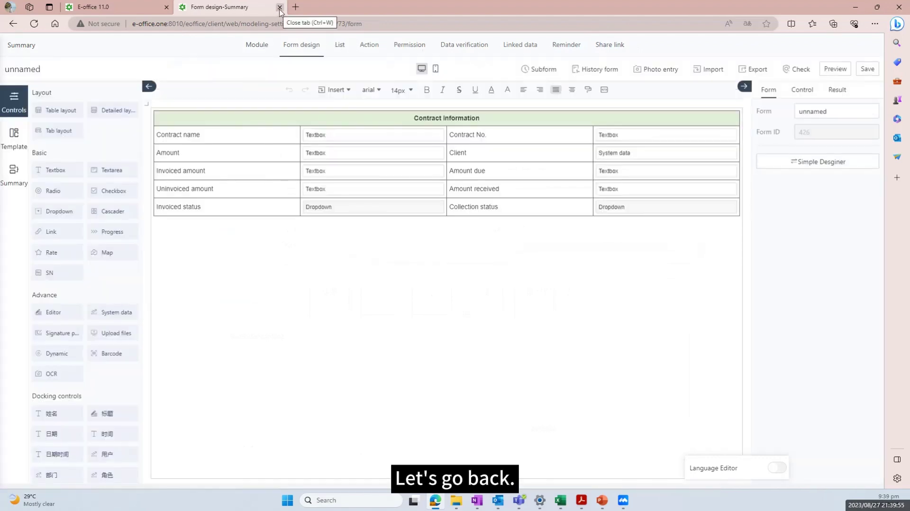
click(280, 7)
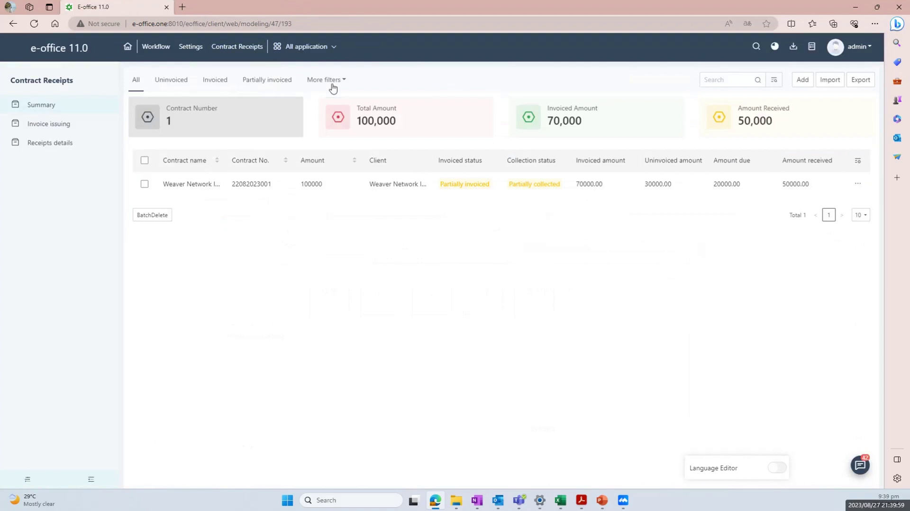
click(303, 46)
scroll(482, 201, down, 4)
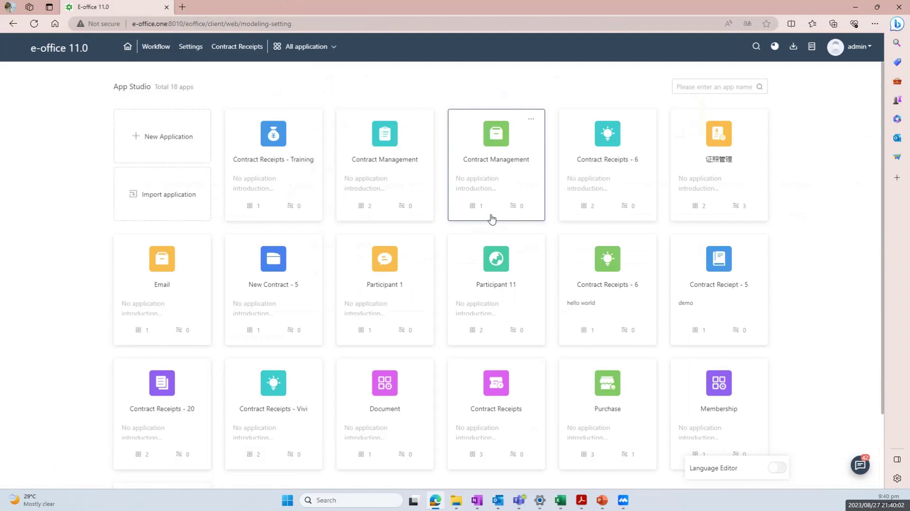
click(276, 138)
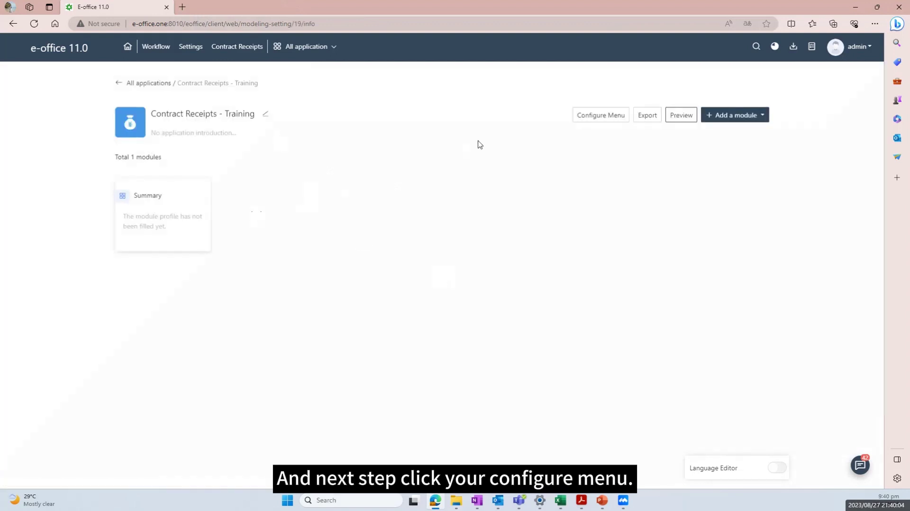
click(607, 121)
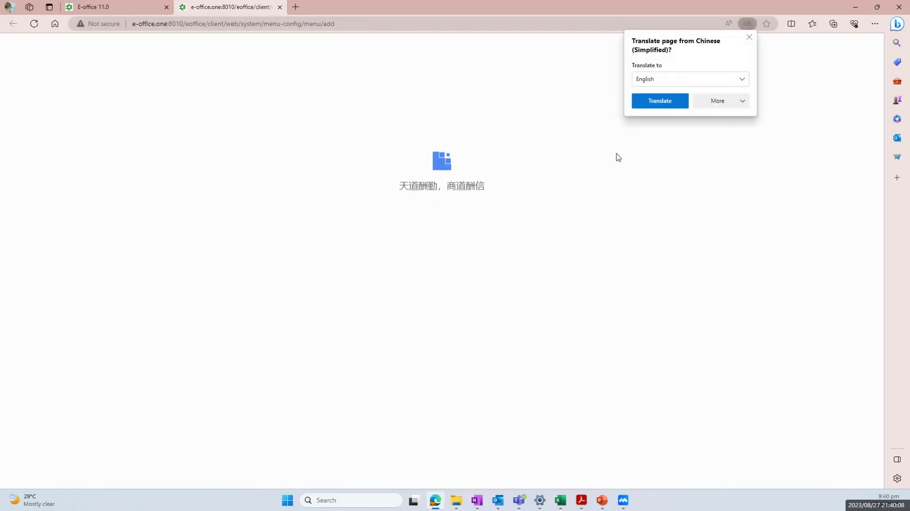
click(748, 38)
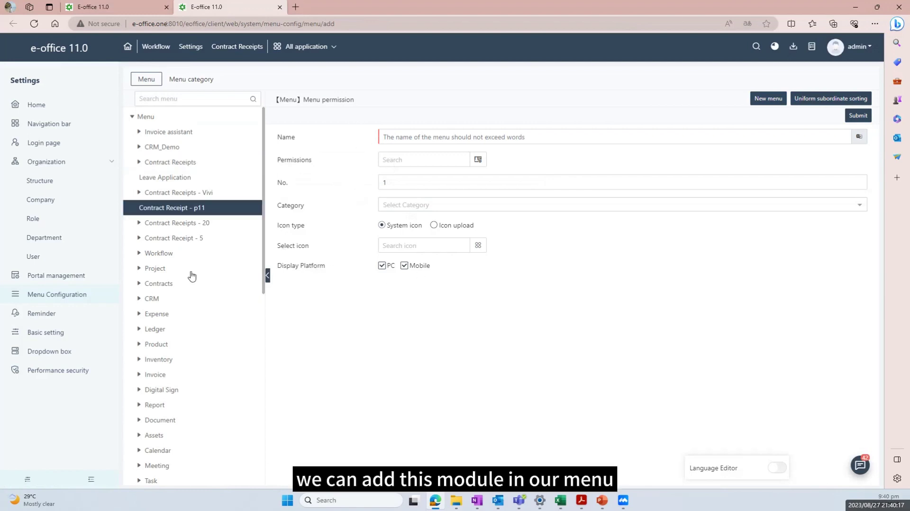
Look through the categories in the full application list where a new menu can be shown.
click(306, 46)
scroll(367, 269, down, 3)
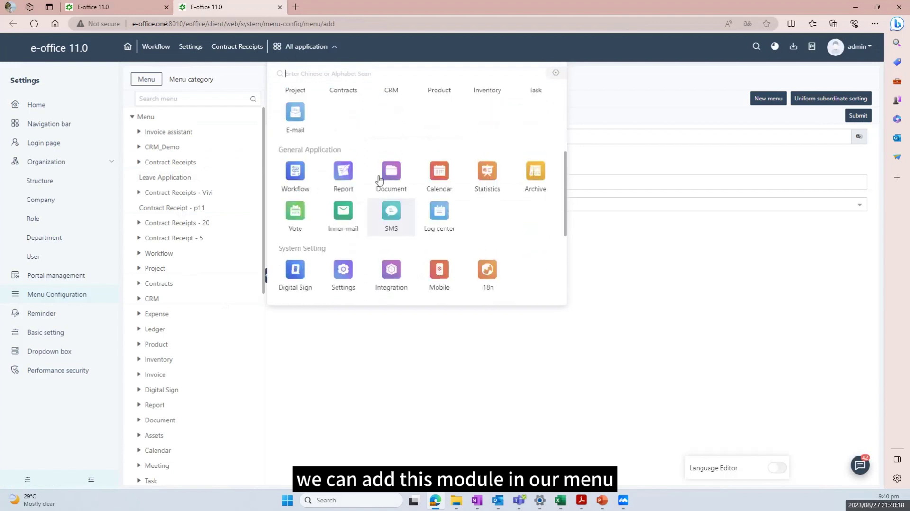
scroll(401, 214, up, 2)
scroll(398, 251, down, 5)
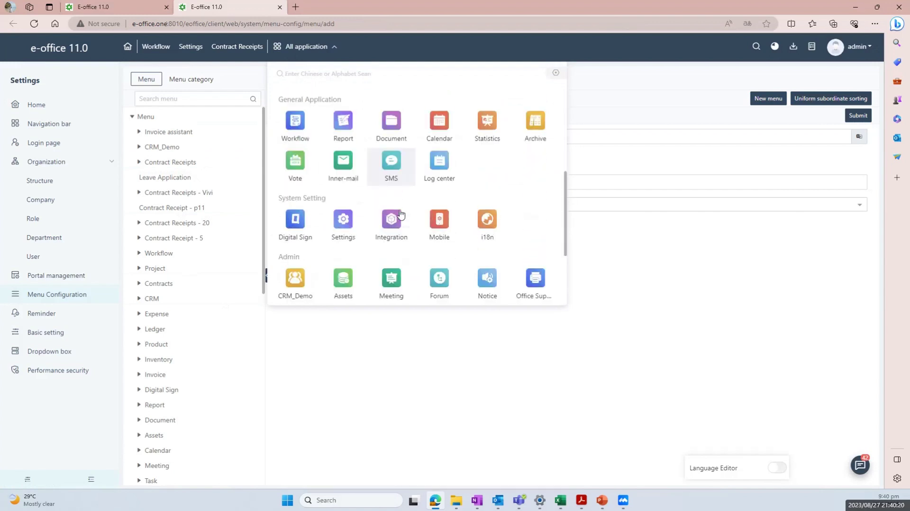
click(386, 347)
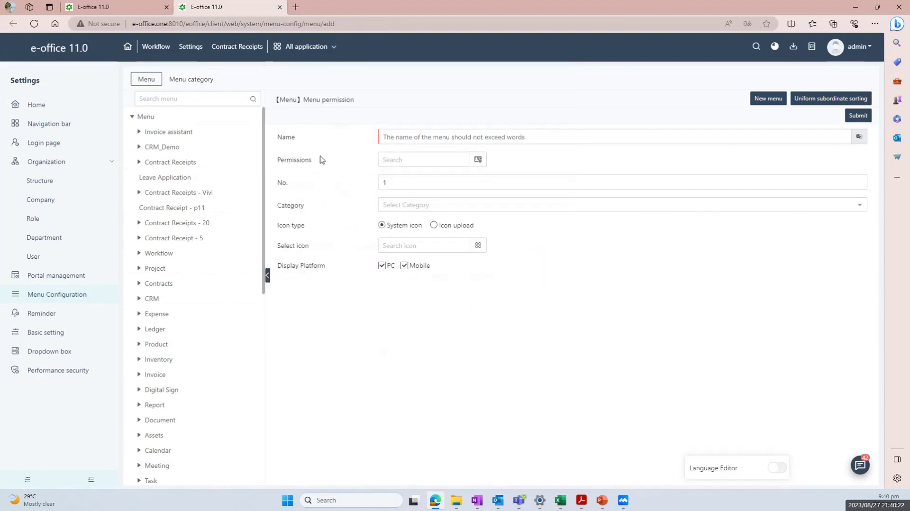
Name the new menu "Contract Receipts - Training".
click(422, 135)
click(330, 138)
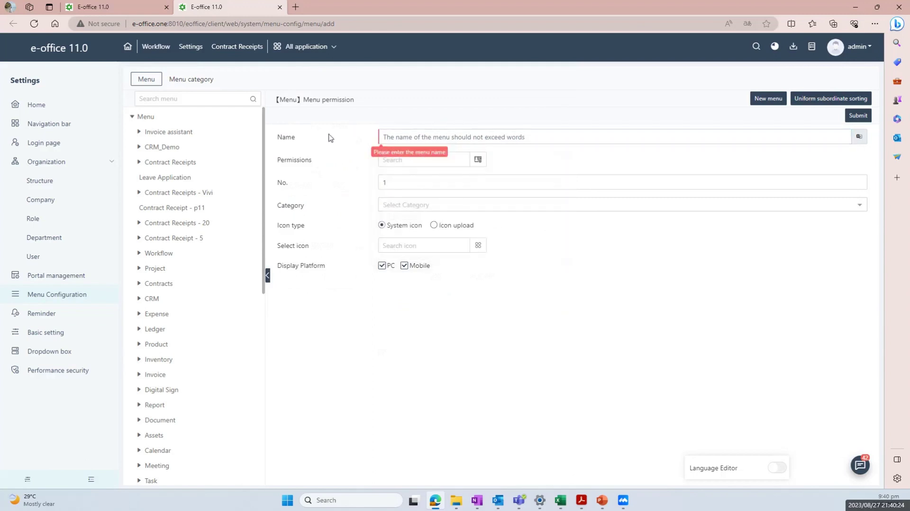
click(409, 136)
text(C)
key(Caps_Lock)
text(o)
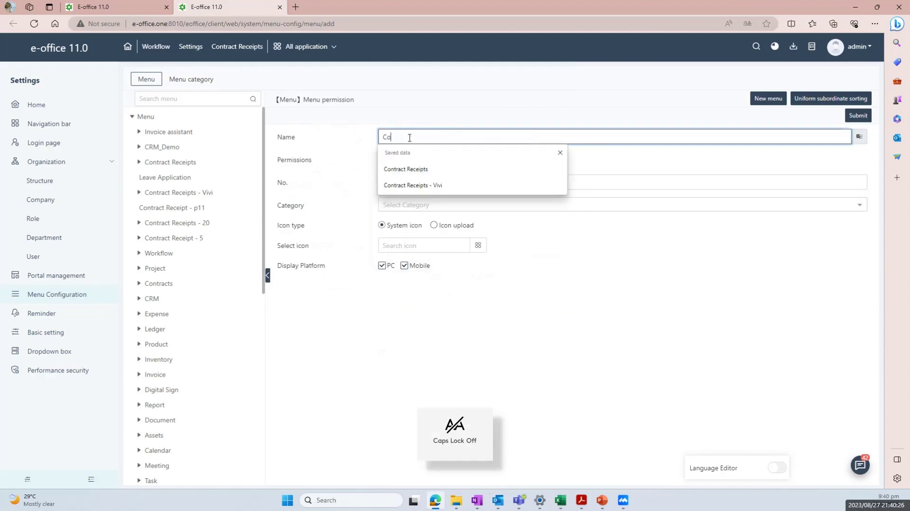
text(ntract)
key(Caps_Lock)
text(R)
key(Caps_Lock)
text(eceipts)
click(553, 294)
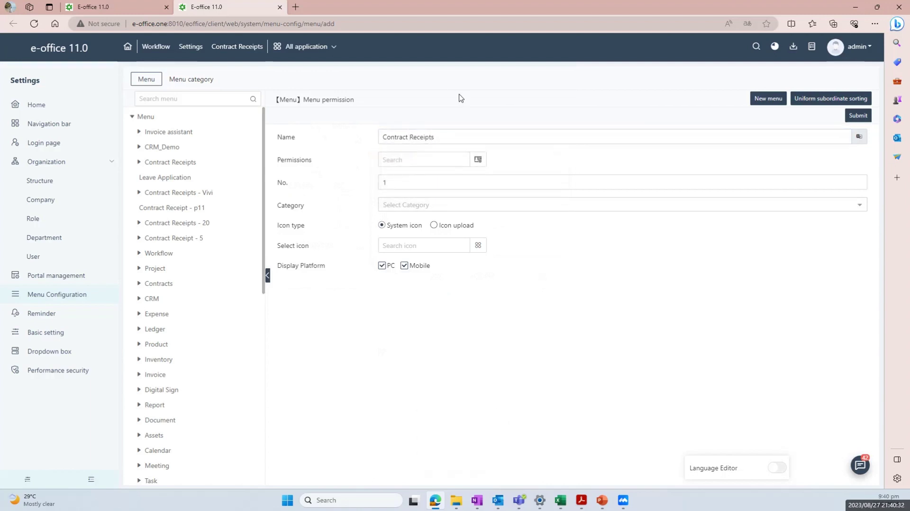
click(464, 135)
text(-)
key(Caps_Lock)
text(Tr)
key(Caps_Lock)
text(raining)
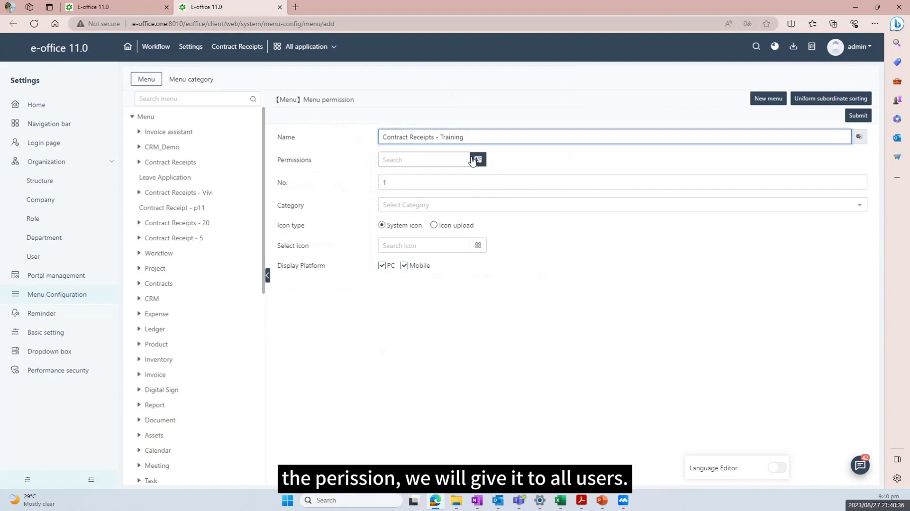
Grant the new menu's permissions to all roles and set its category to Finance.
click(477, 159)
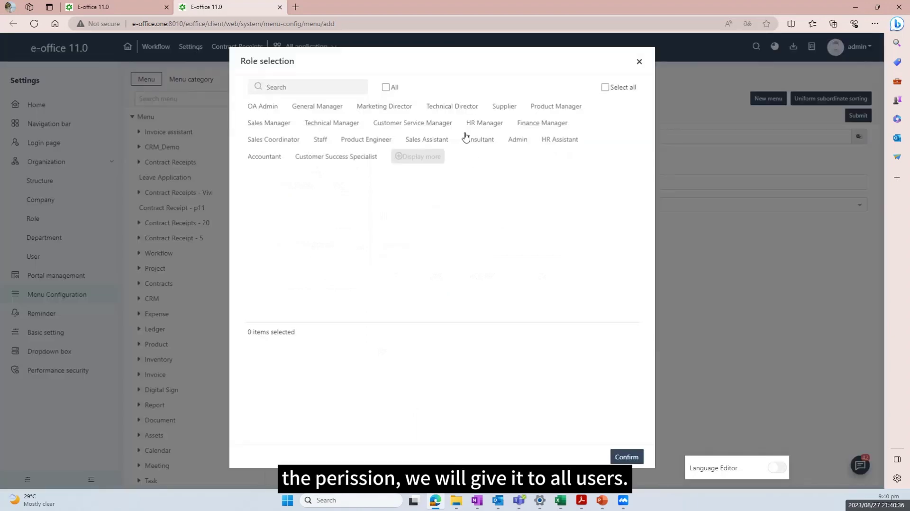
click(392, 87)
click(625, 458)
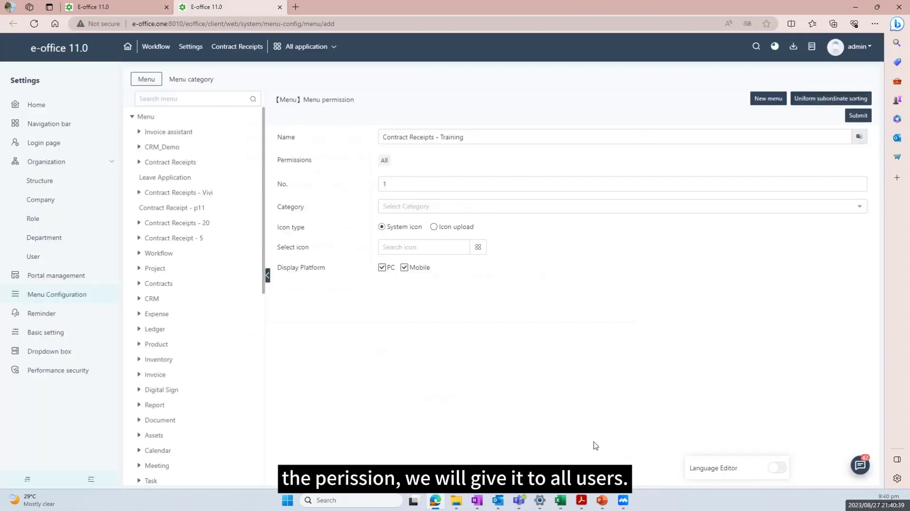
click(398, 207)
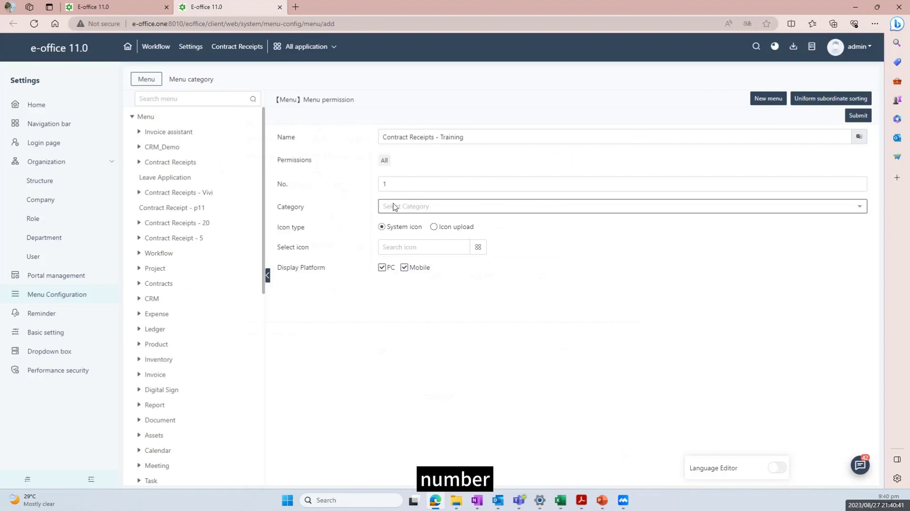
click(428, 262)
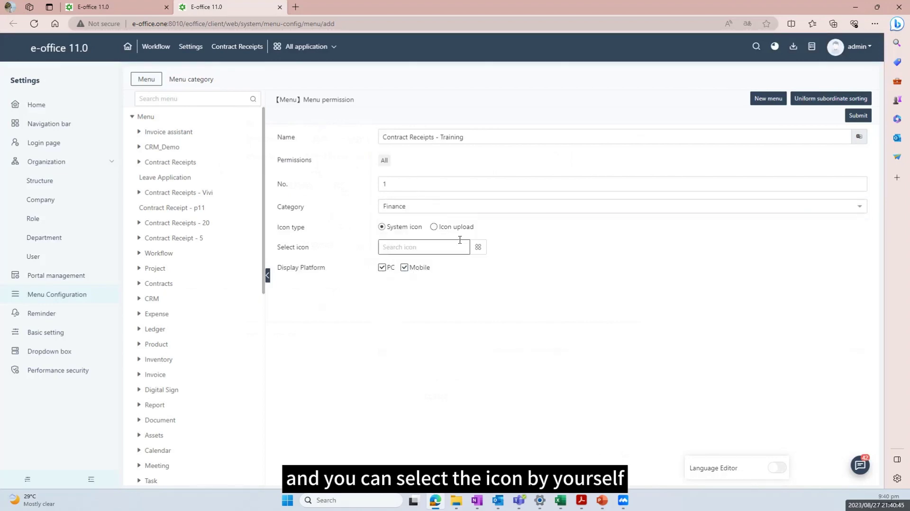
Choose the house-shaped money symbol as the menu's system icon and submit the new menu.
click(478, 246)
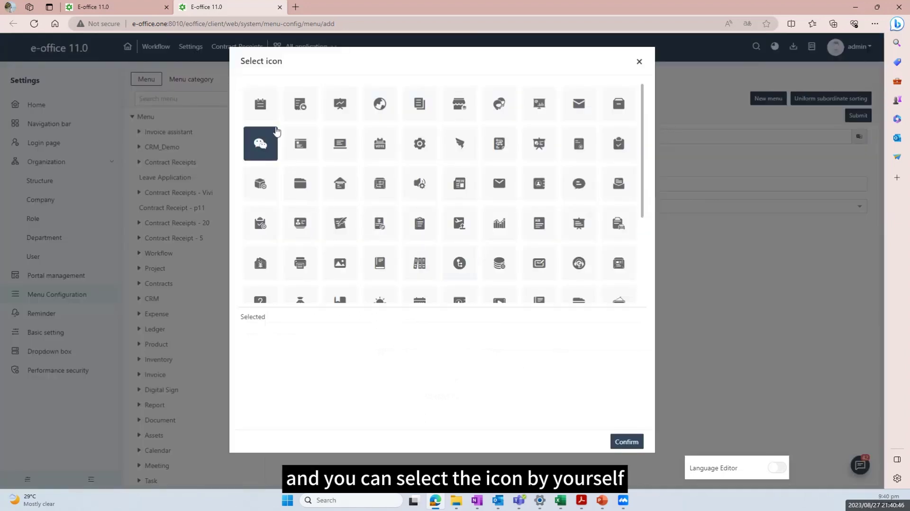
scroll(303, 201, down, 3)
click(260, 131)
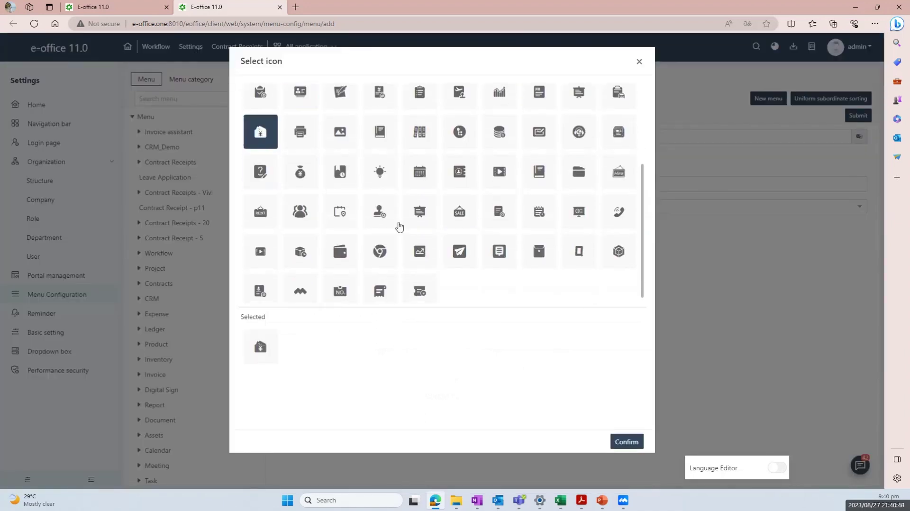
click(625, 442)
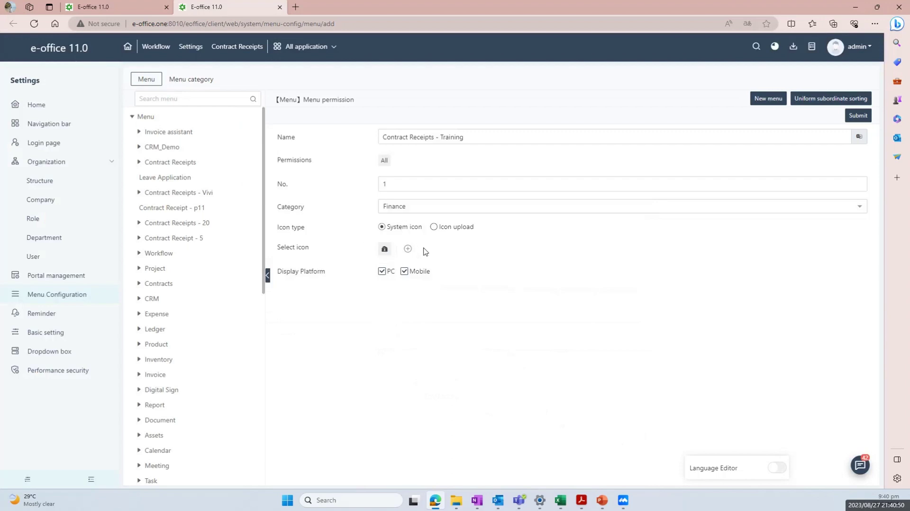
click(856, 115)
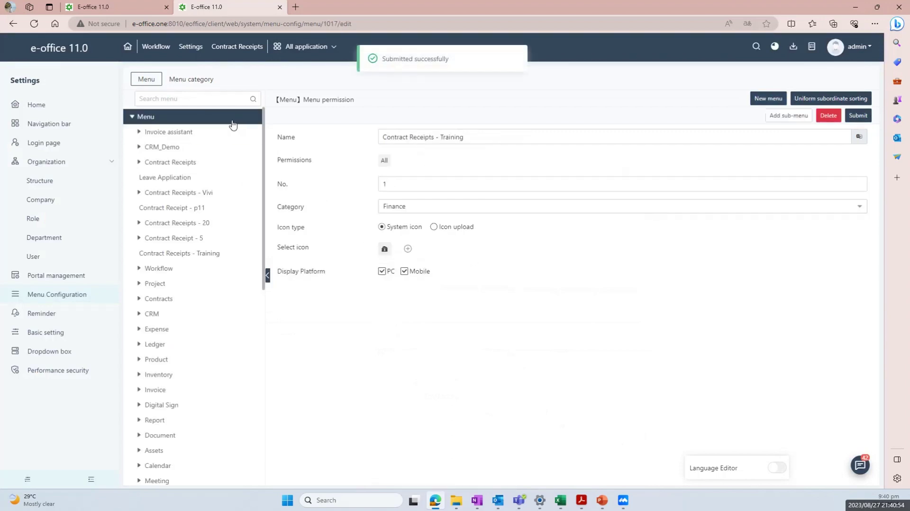
Add a sub-menu named "Summary" under the Contract Receipts - Training menu.
click(233, 259)
scroll(183, 271, down, 2)
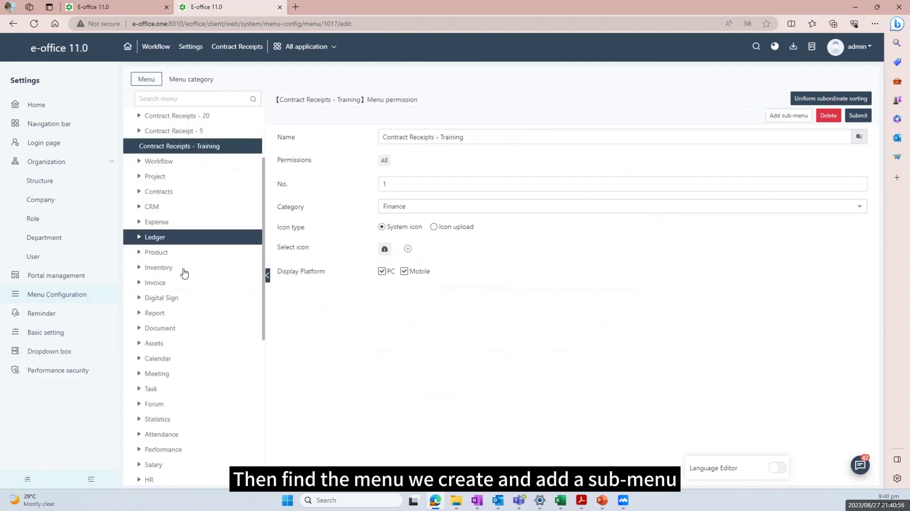
scroll(185, 269, up, 1)
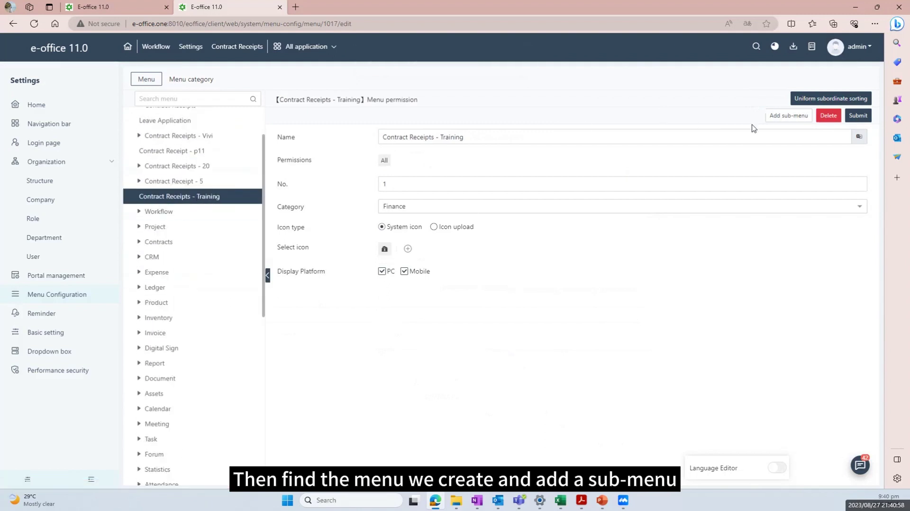
click(785, 116)
click(413, 136)
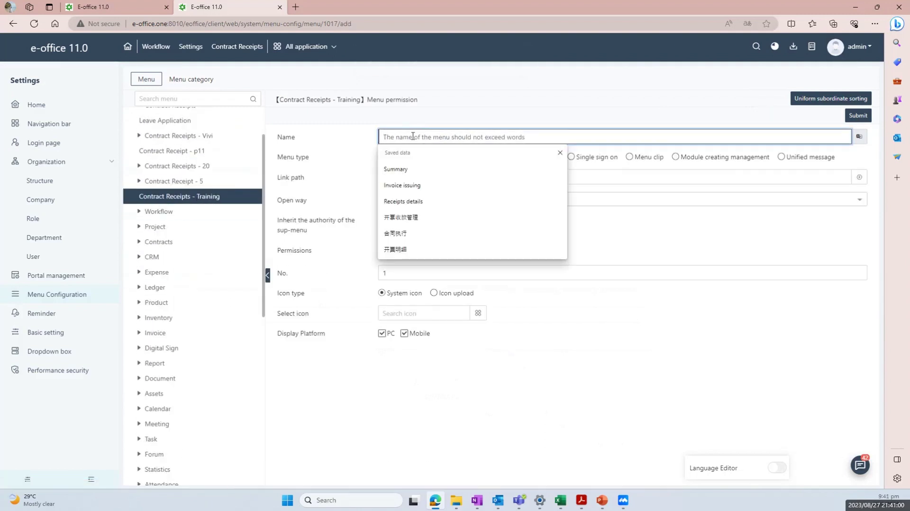
key(Caps_Lock)
text(Su)
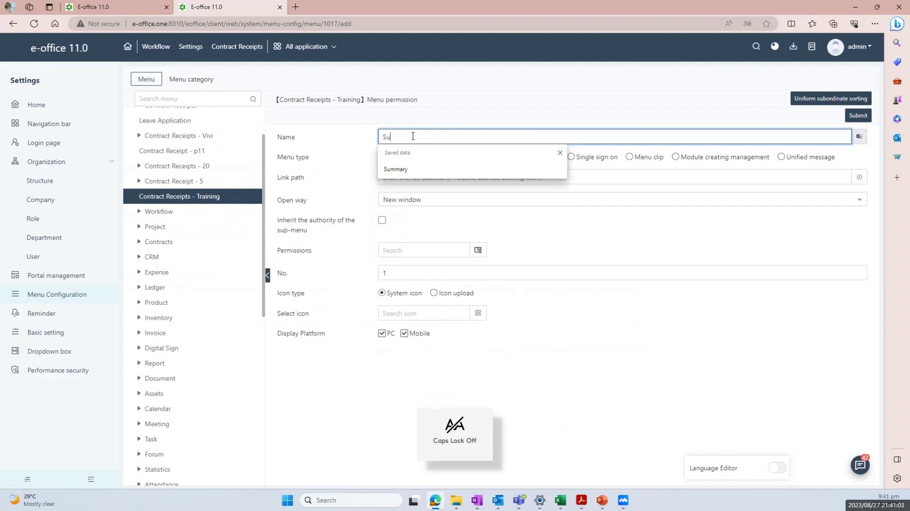
text(mmary)
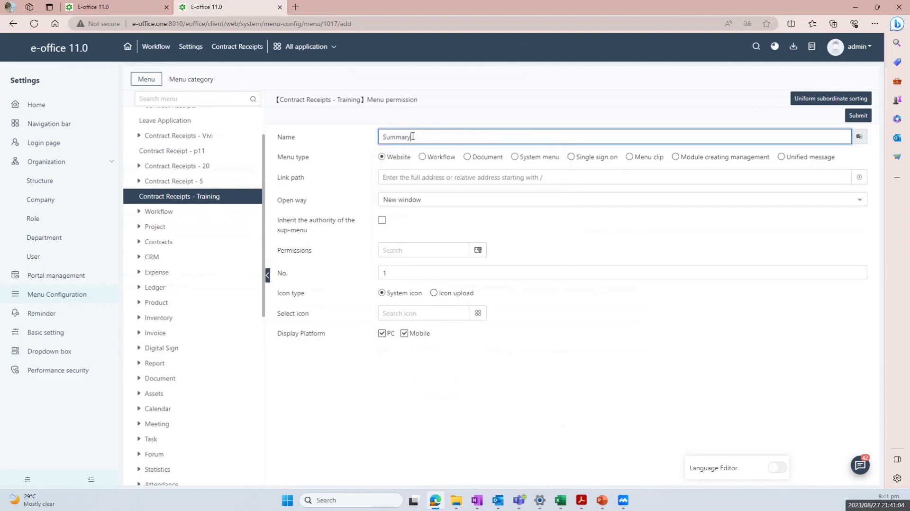
click(353, 156)
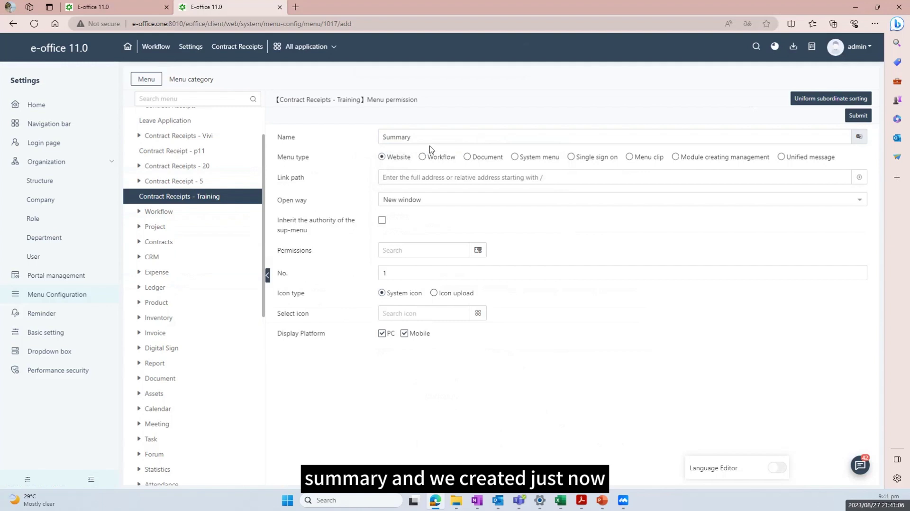
Link the sub-menu through Module creating management to the training Summary's 列表页面, with authority inherited from the parent menu, and submit it.
click(675, 158)
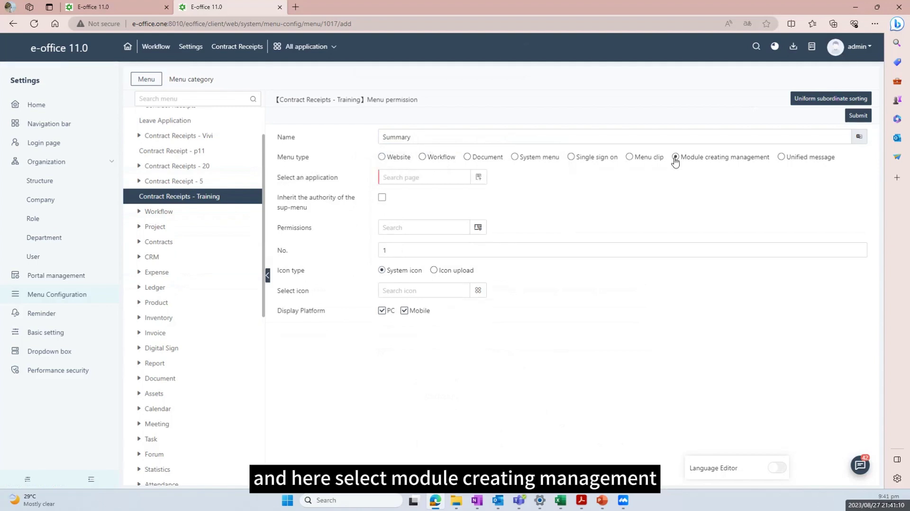
click(479, 176)
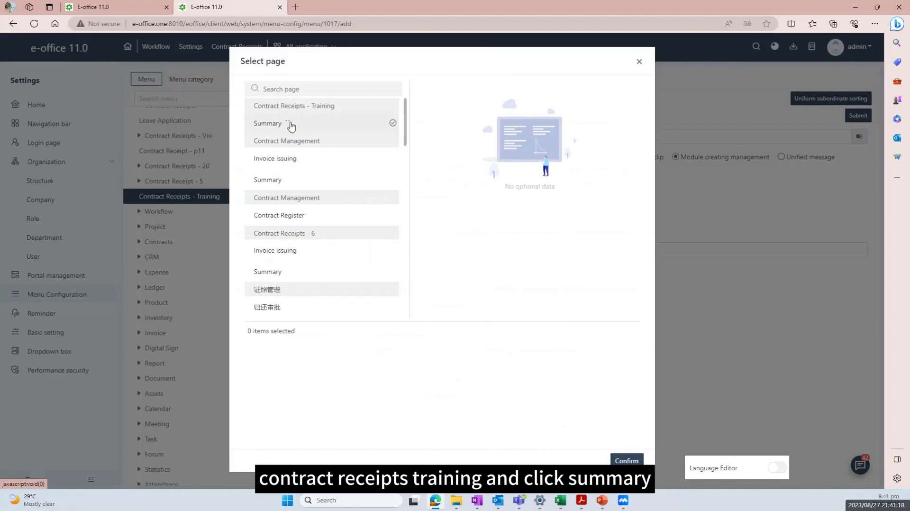
click(430, 96)
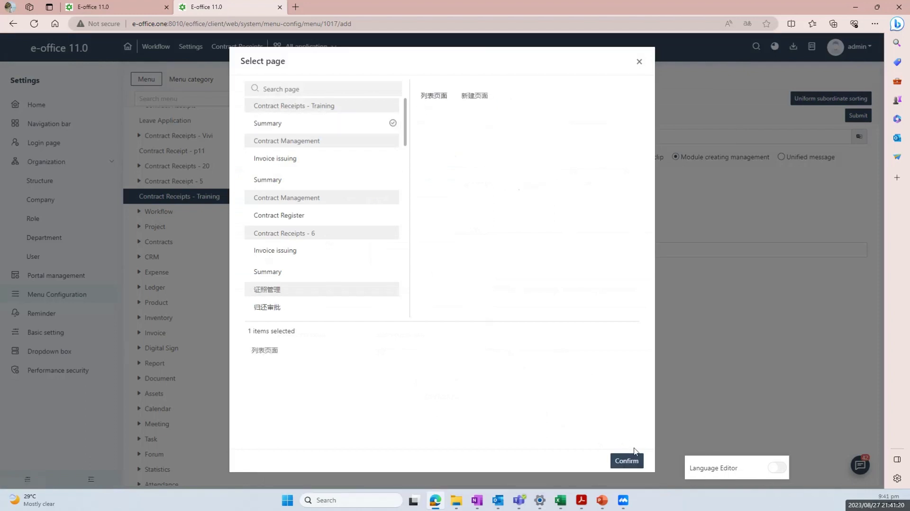
click(626, 461)
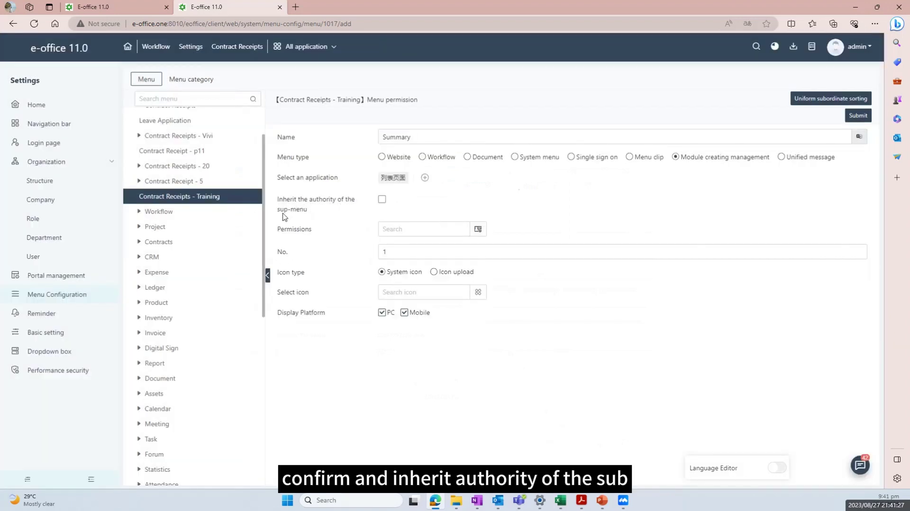
click(382, 199)
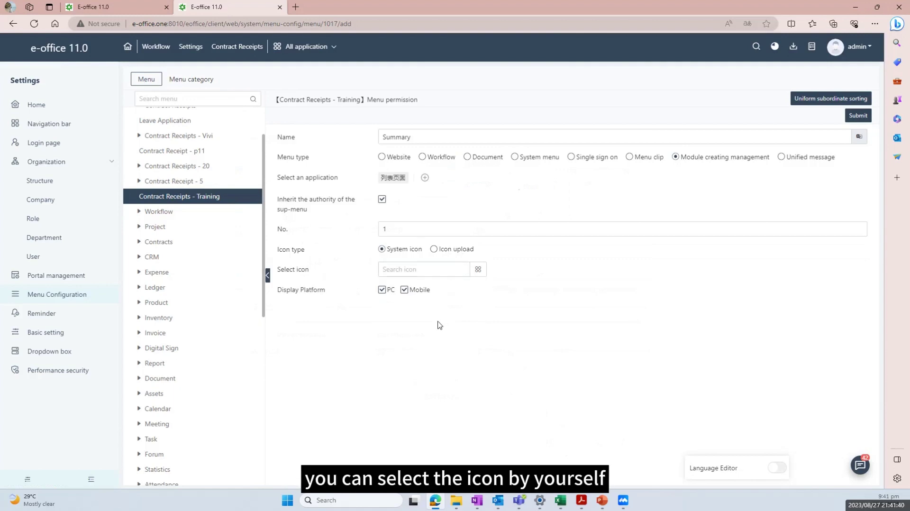
click(851, 116)
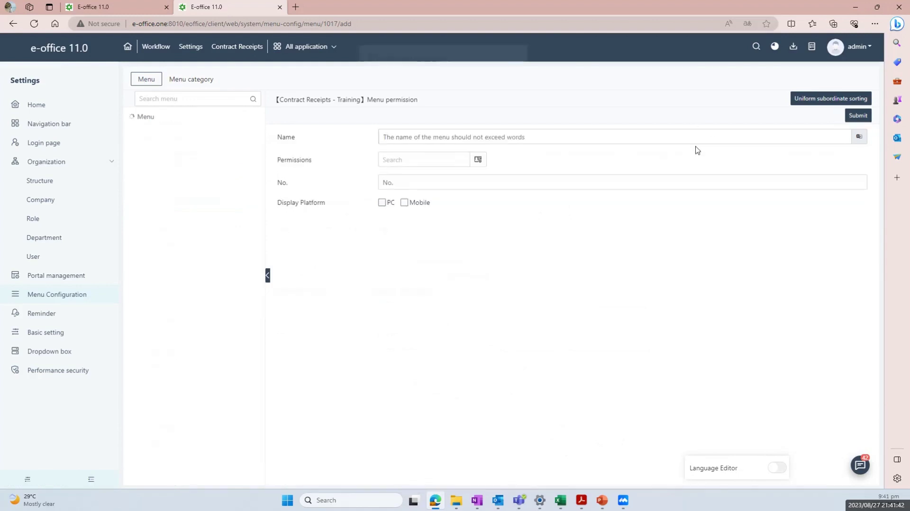
Log out of the system and log back in as admin by entering the account password.
click(865, 51)
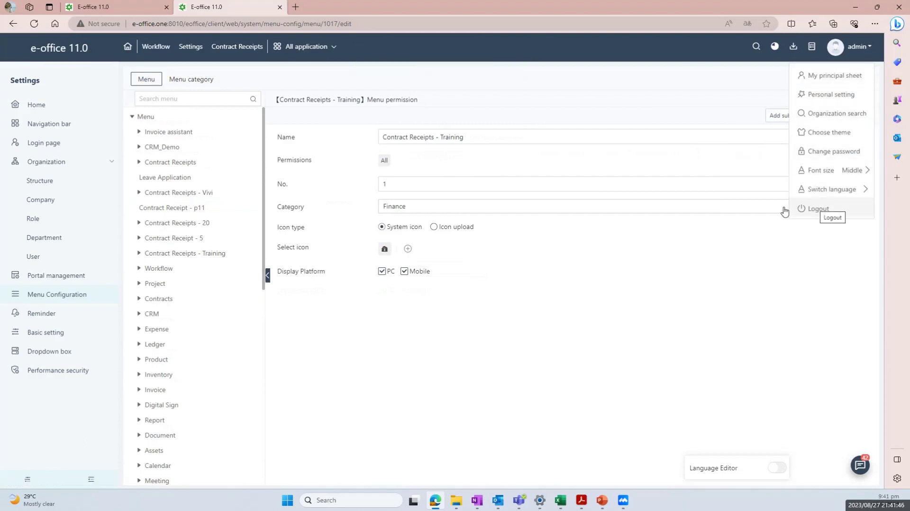
click(819, 209)
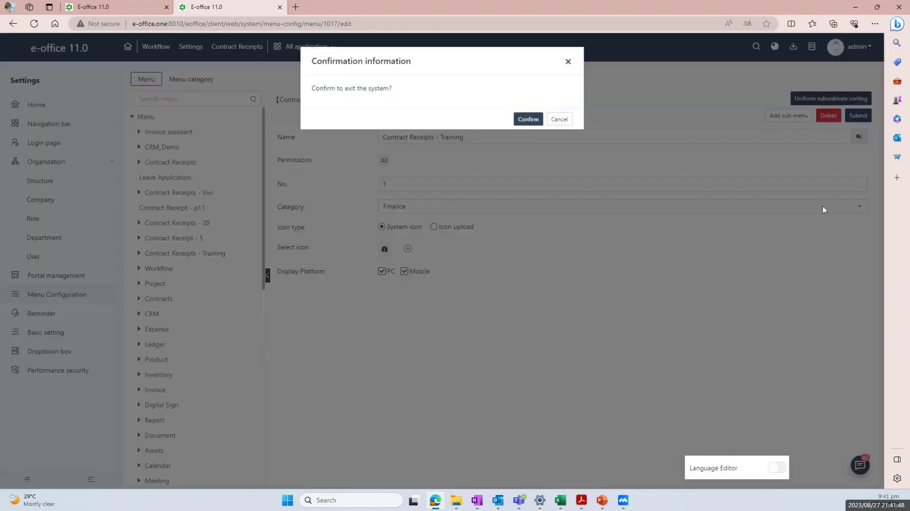
click(526, 119)
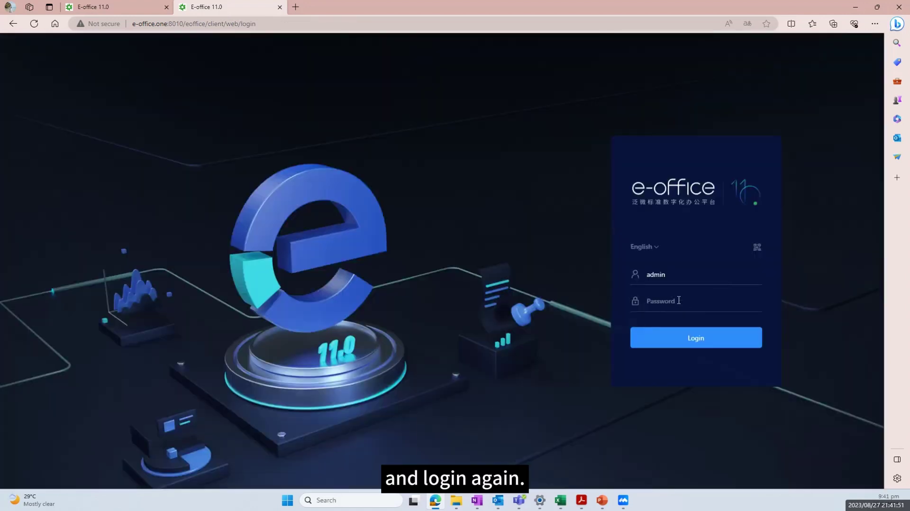
click(678, 300)
key(Caps_Lock)
text(•••)
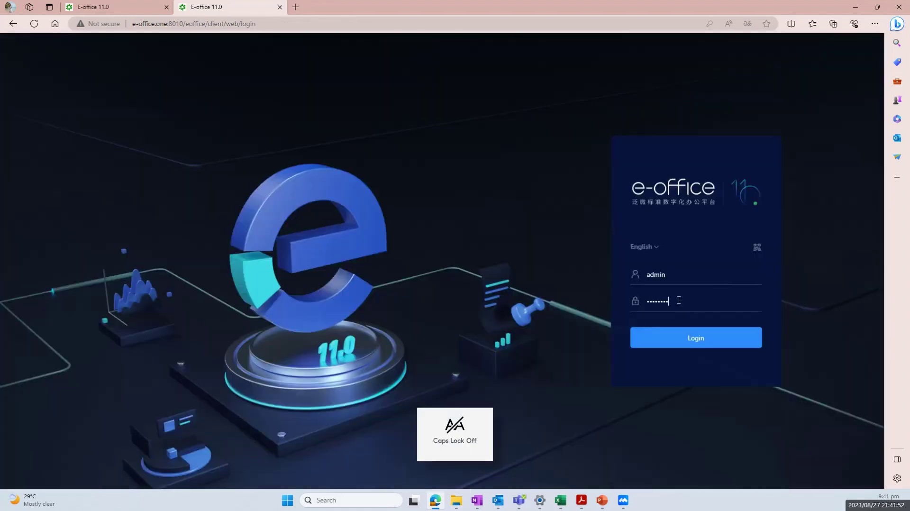
click(682, 345)
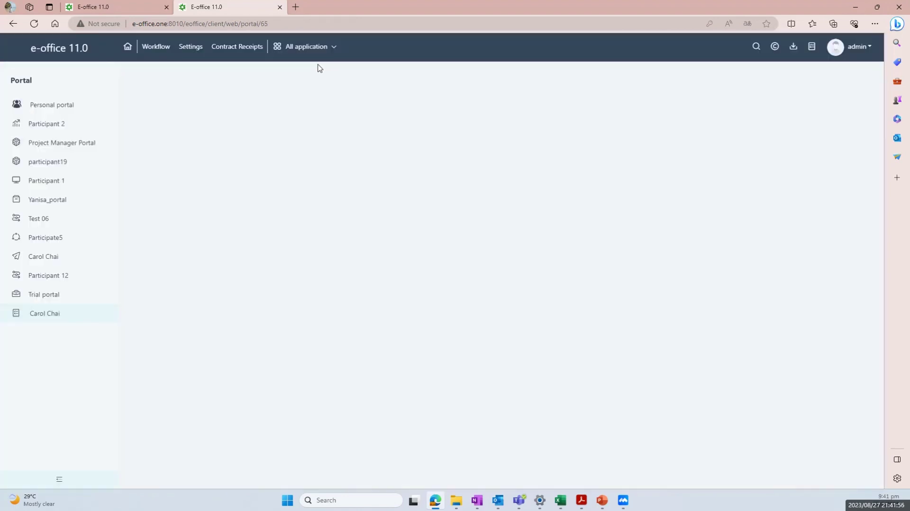
Open the Contract Receipts - Training application under Finance to check its Summary page.
click(313, 53)
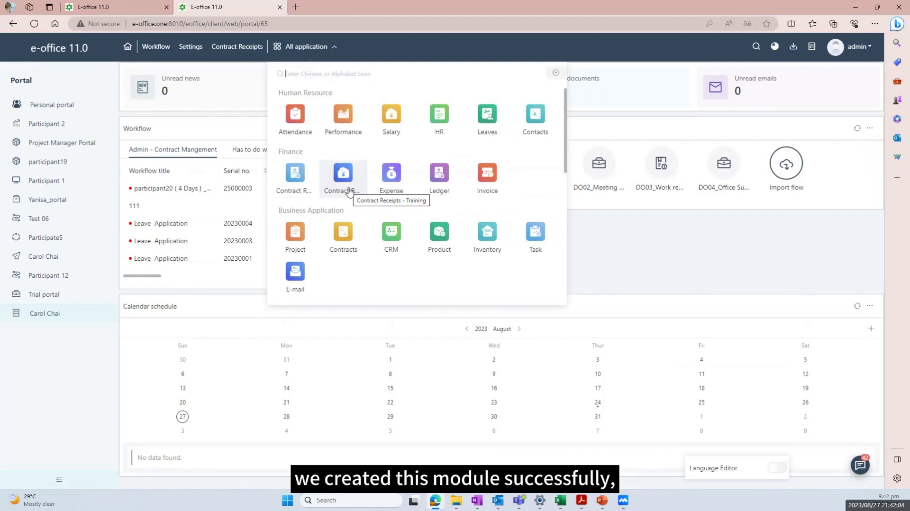
click(349, 191)
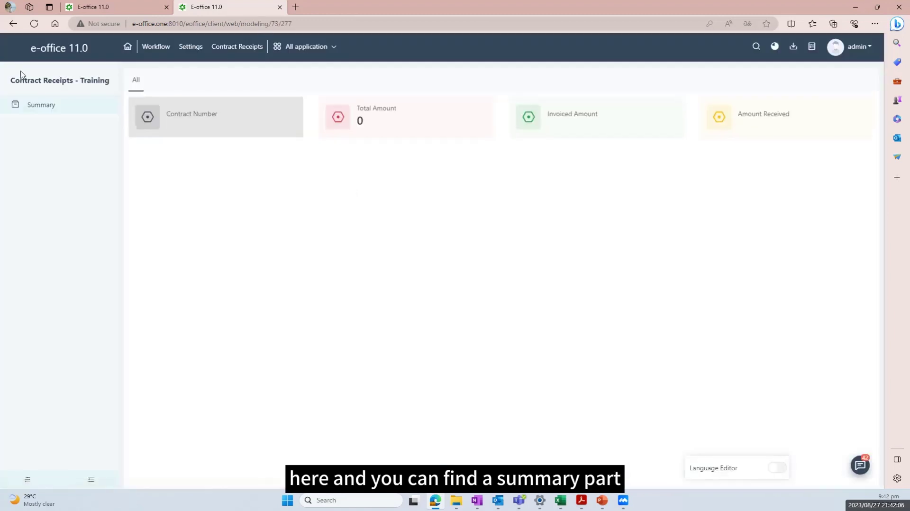